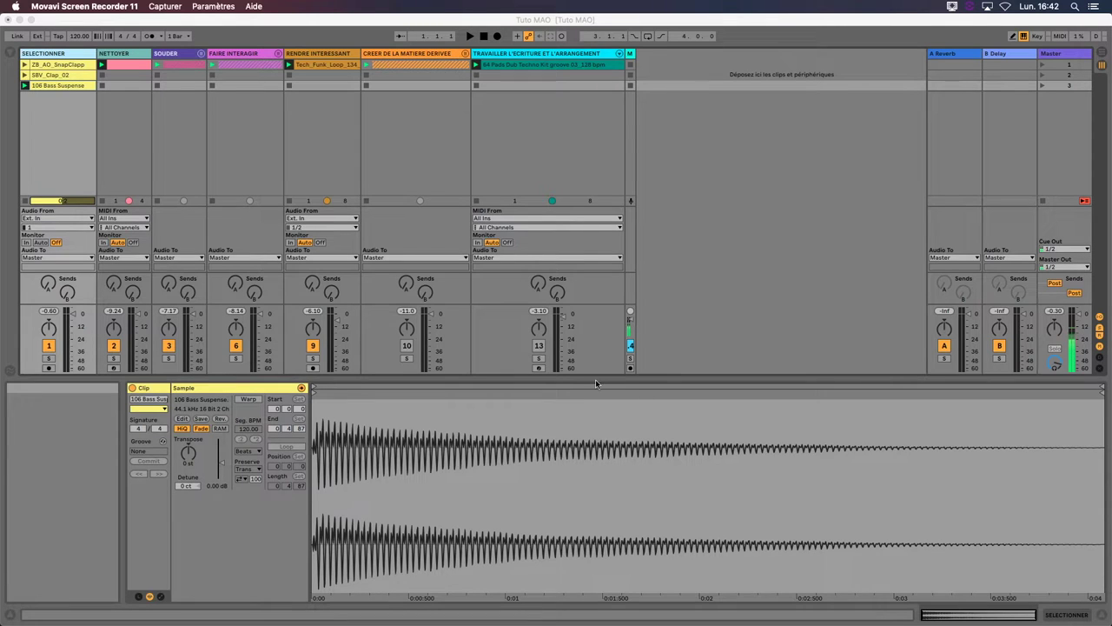
- View the waveforms of the ZB_AO_SnapClapp, SBV_Clap_02 and 106 Bass Suspense clips on the SELECTIONNER track
left_click(52, 54)
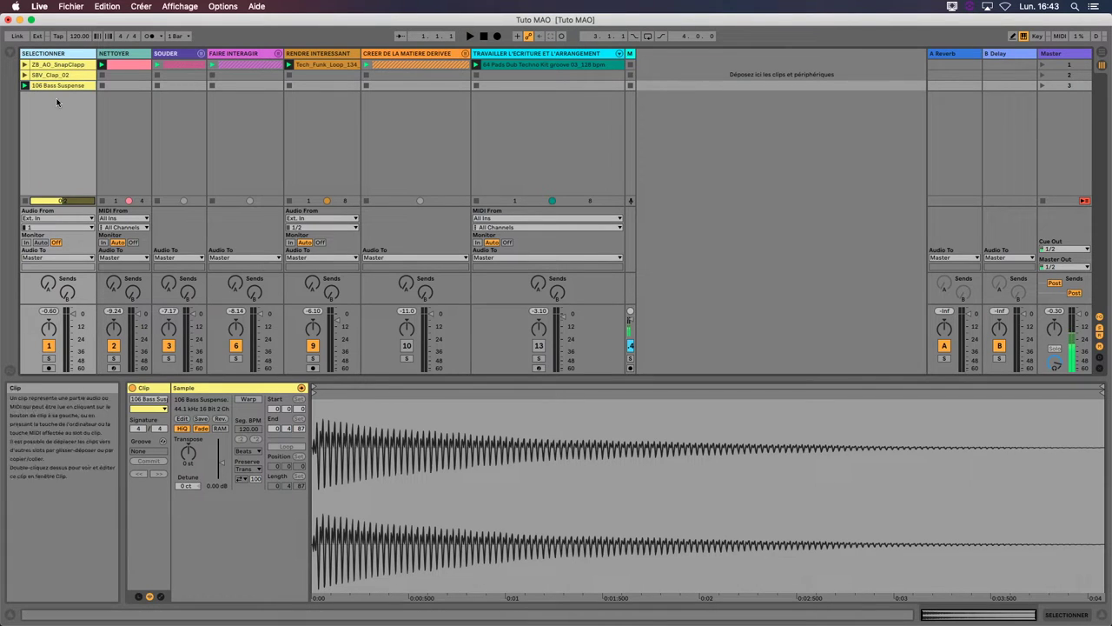
left_click(114, 346)
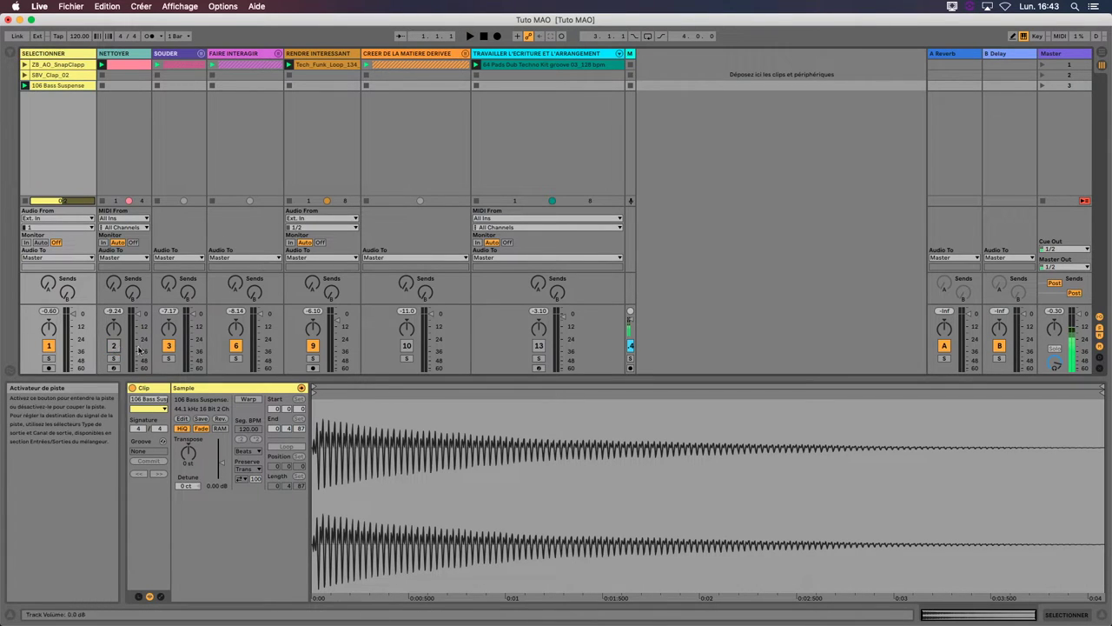
left_click(114, 346)
left_click(49, 65)
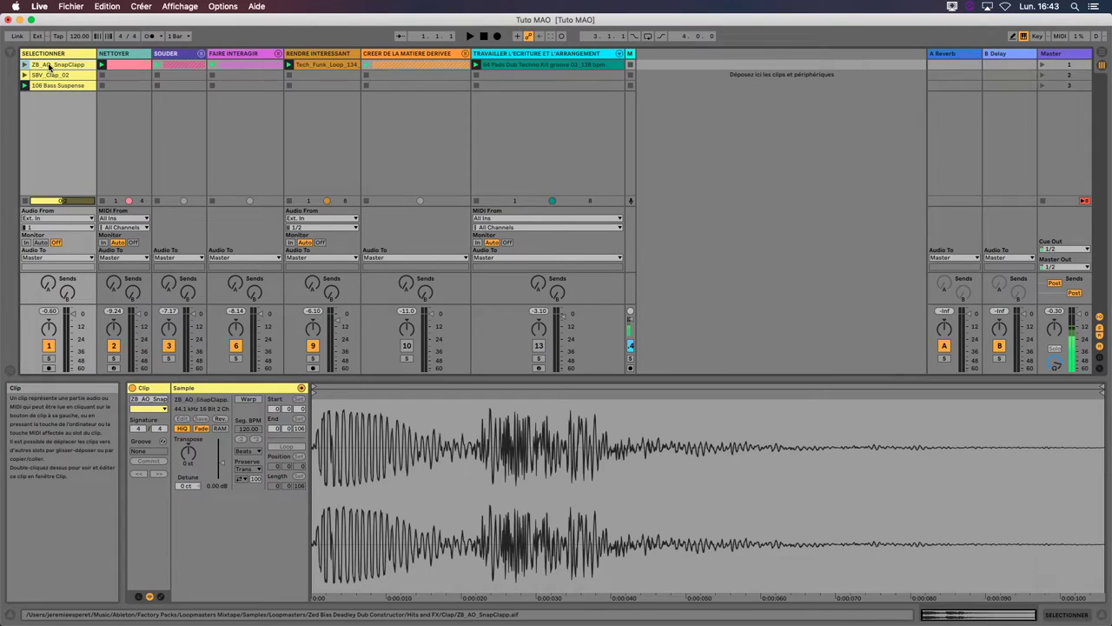
left_click(50, 75)
left_click(52, 85)
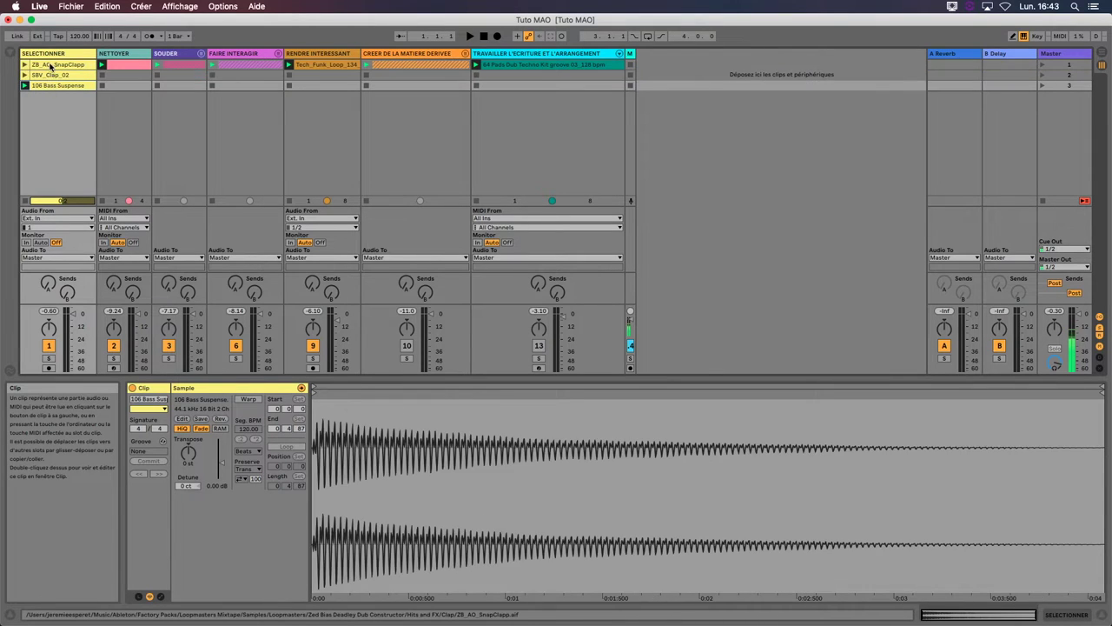
left_click(51, 66)
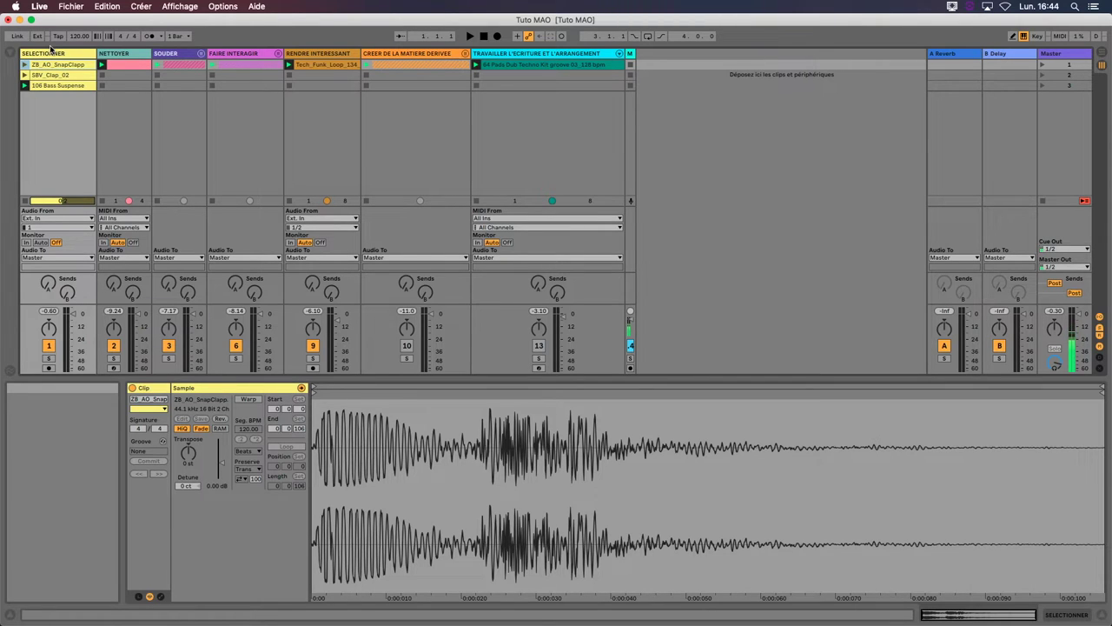
- Show the browser and look through its Instruments and Drums categories
left_click(22, 50)
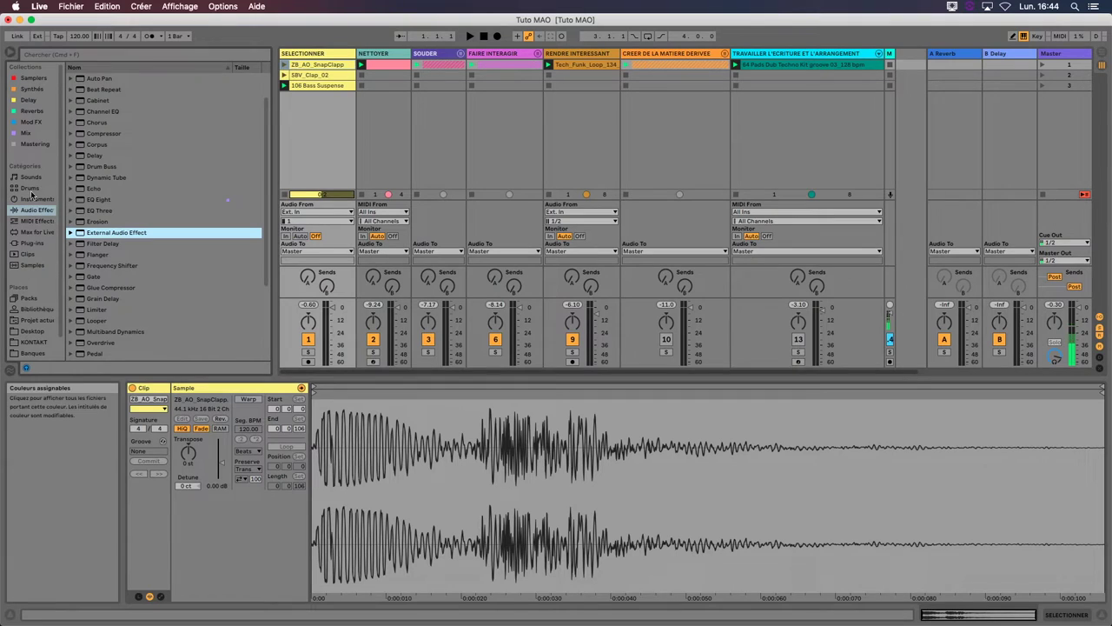
left_click(38, 200)
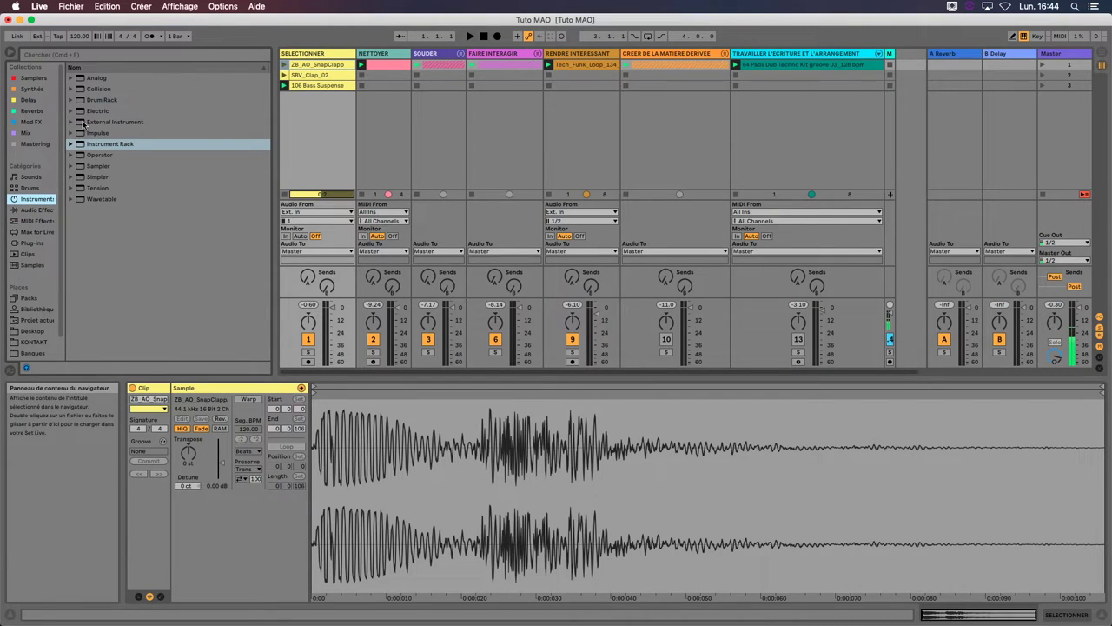
left_click(30, 188)
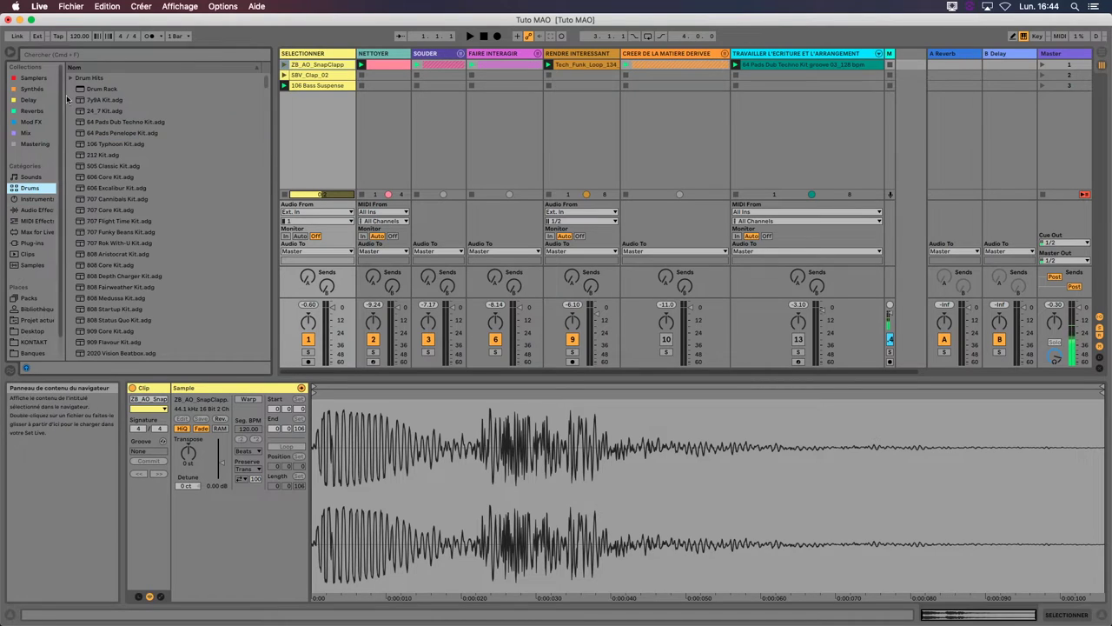
left_click(330, 110)
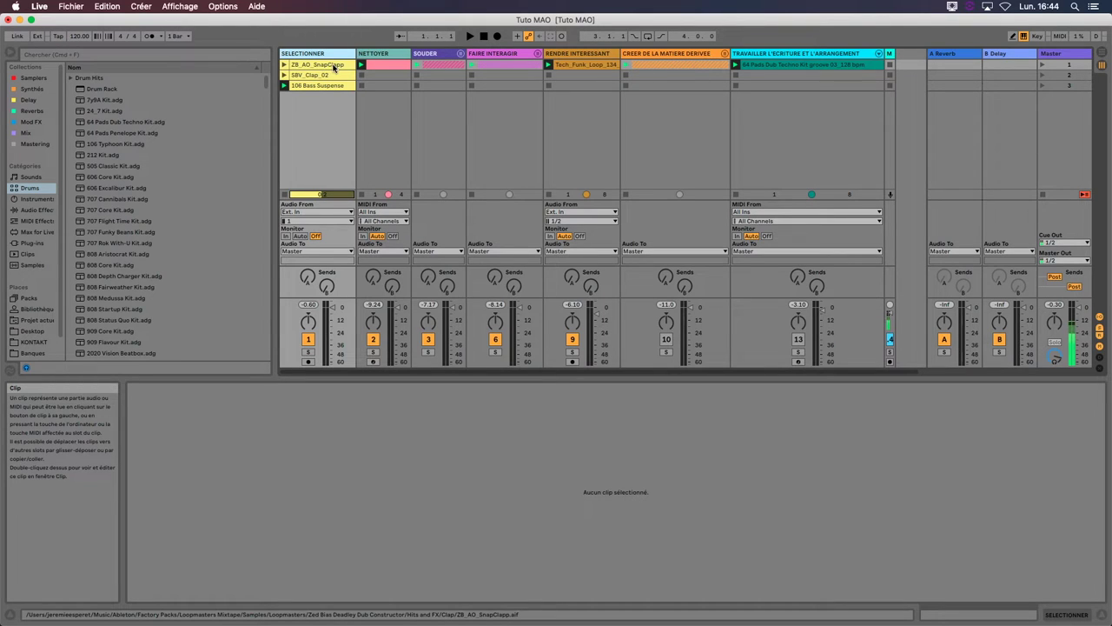
- Play the ZB_AO_SnapClapp and SBV_Clap_02 clips on the SELECTIONNER track, ending with playback stopped
left_click(321, 54)
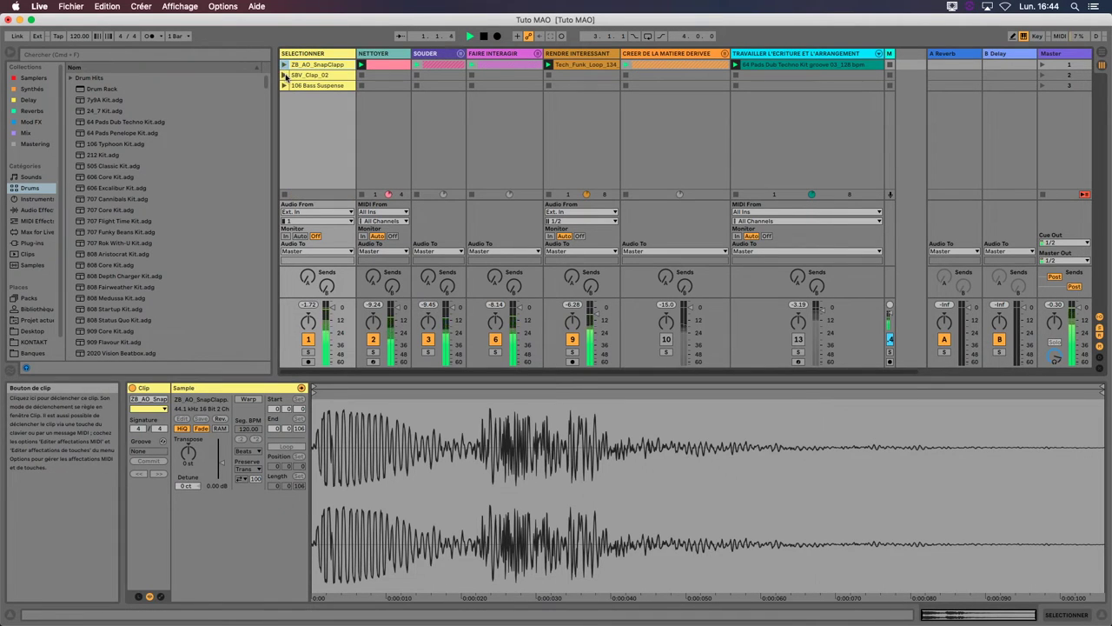
left_click(284, 74)
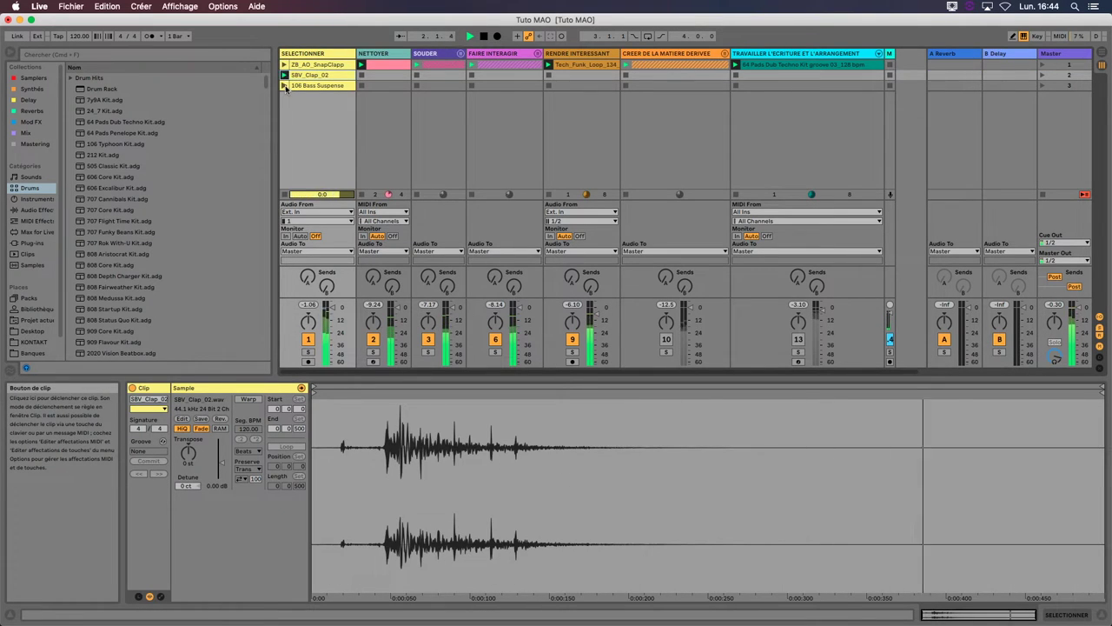
key("space")
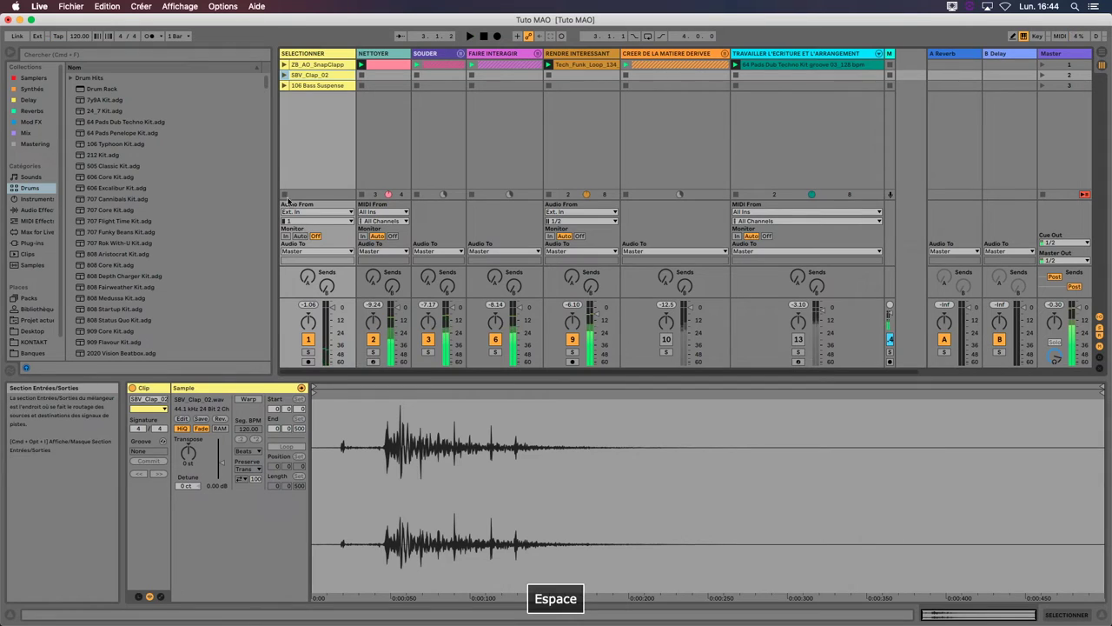
- Mute tracks 2, 3, 6 and 9 and play the ZB_AO_SnapClapp clip on its own
left_click(372, 339)
left_click(428, 339)
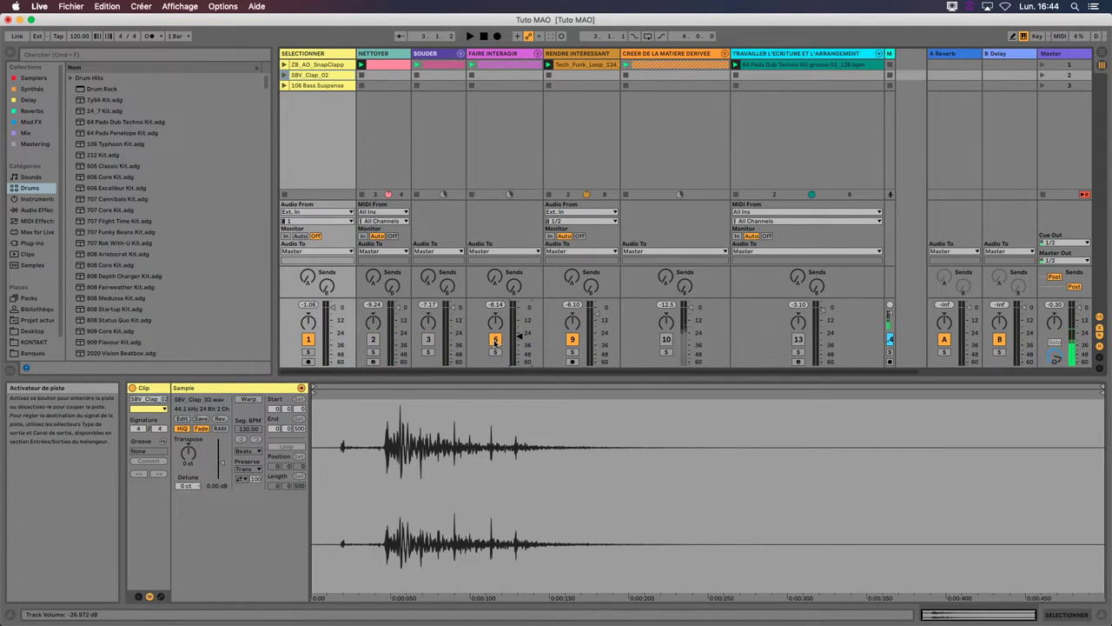
left_click(495, 339)
left_click(283, 65)
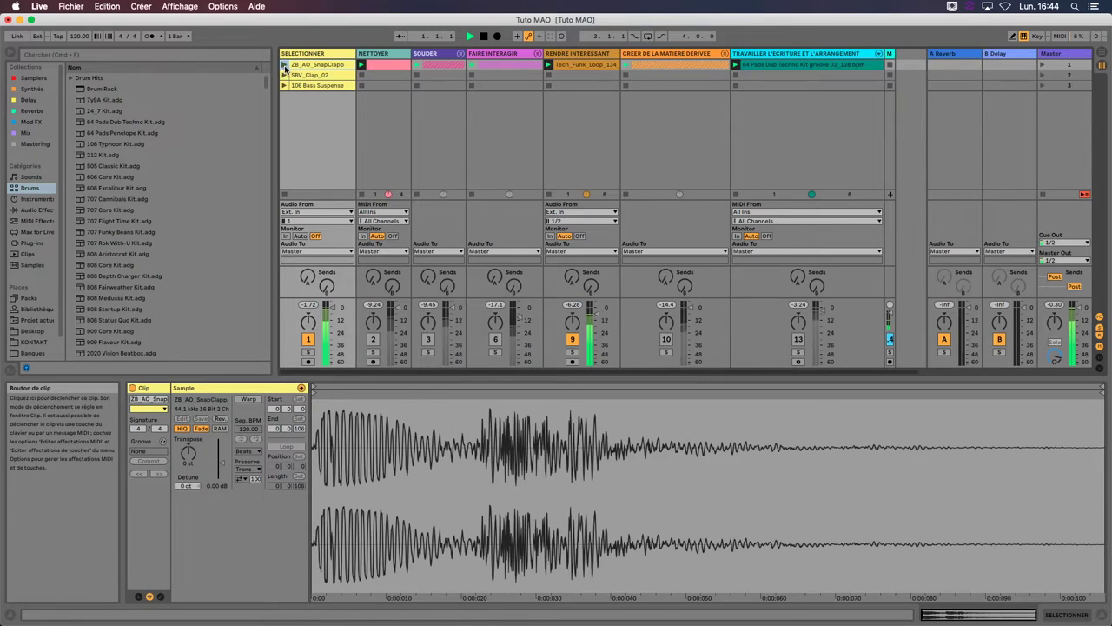
left_click(573, 340)
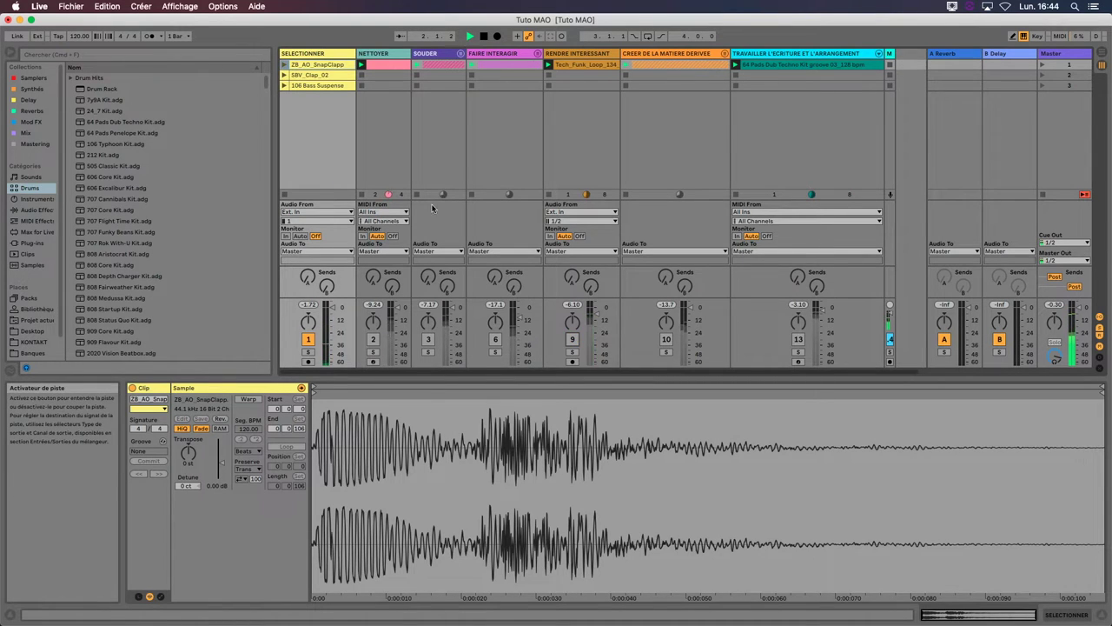
- Audition the SBV_Clap_02 and 106 Bass Suspense clips one after the other, stopping playback after each
left_click(284, 74)
key("space")
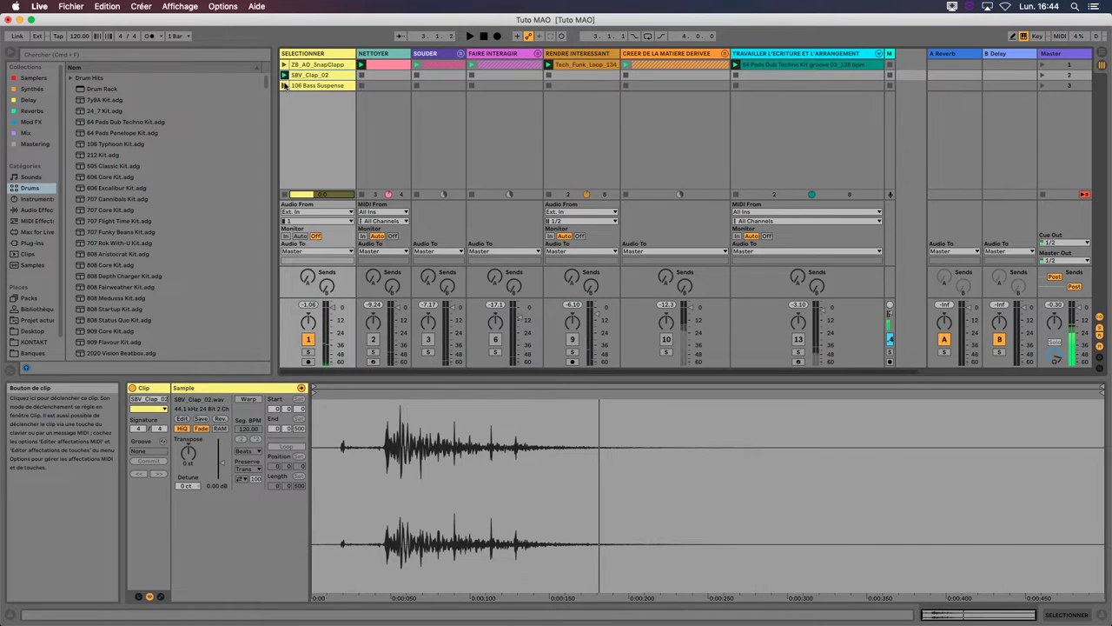
left_click(283, 85)
key("space")
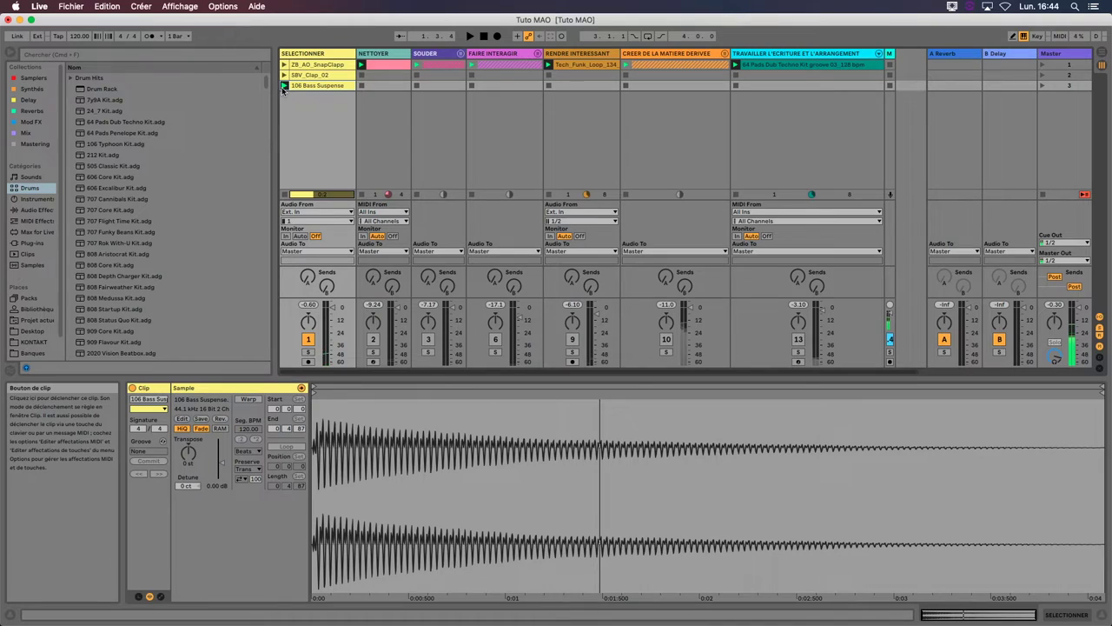
- Compare the waveform of ZB_AO_SnapClapp with that of SBV_Clap_02 on the SELECTIONNER track
left_click(313, 65)
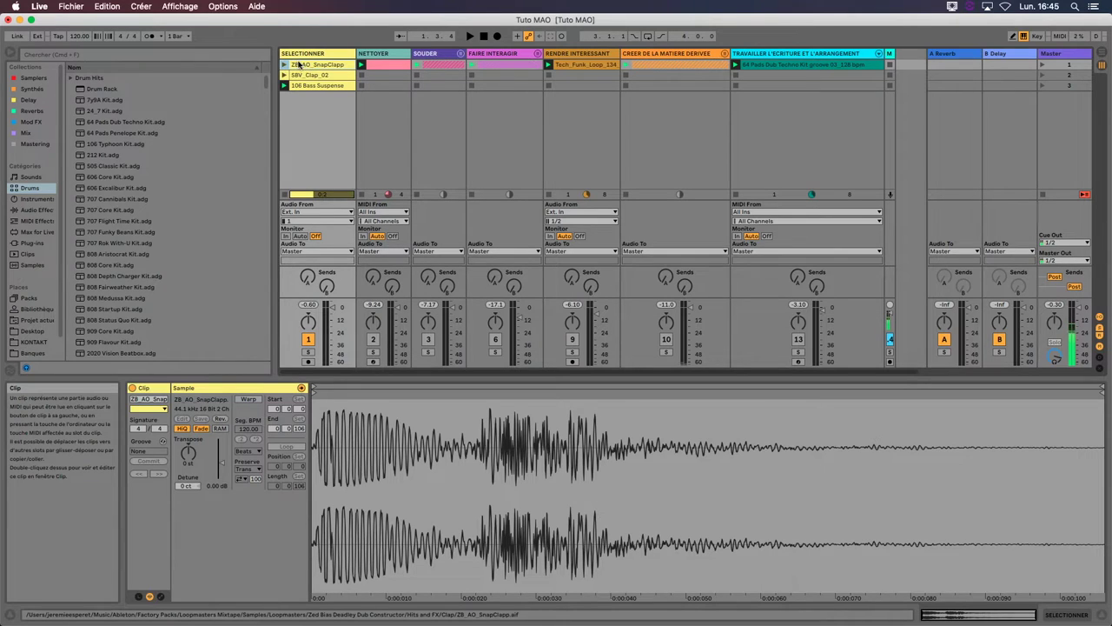
left_click(314, 71)
left_click(314, 67)
left_click(310, 75)
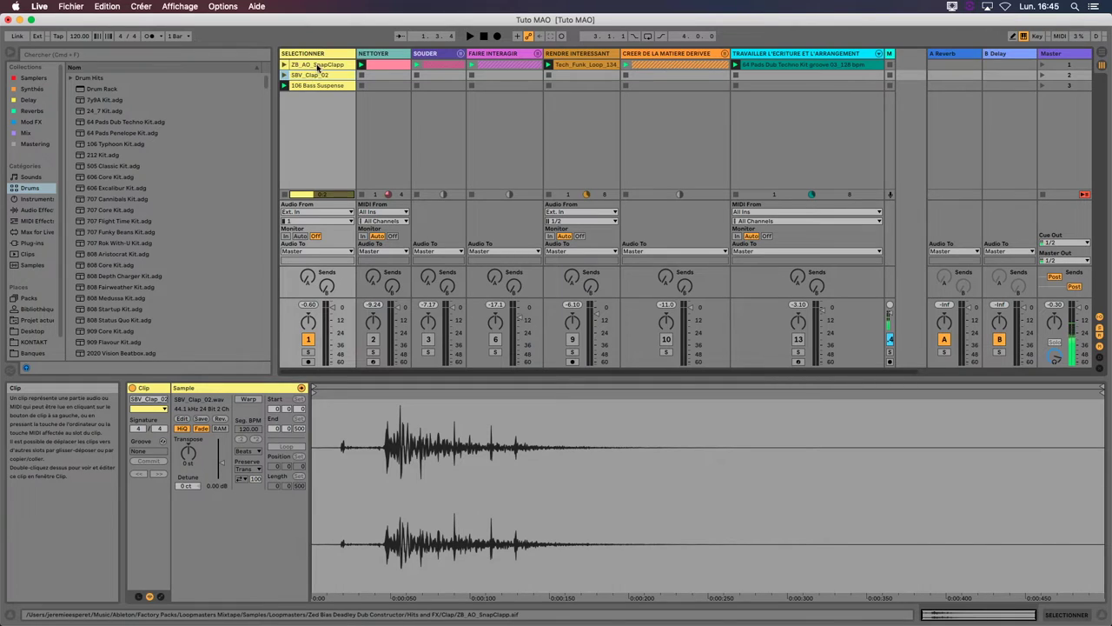
left_click(320, 66)
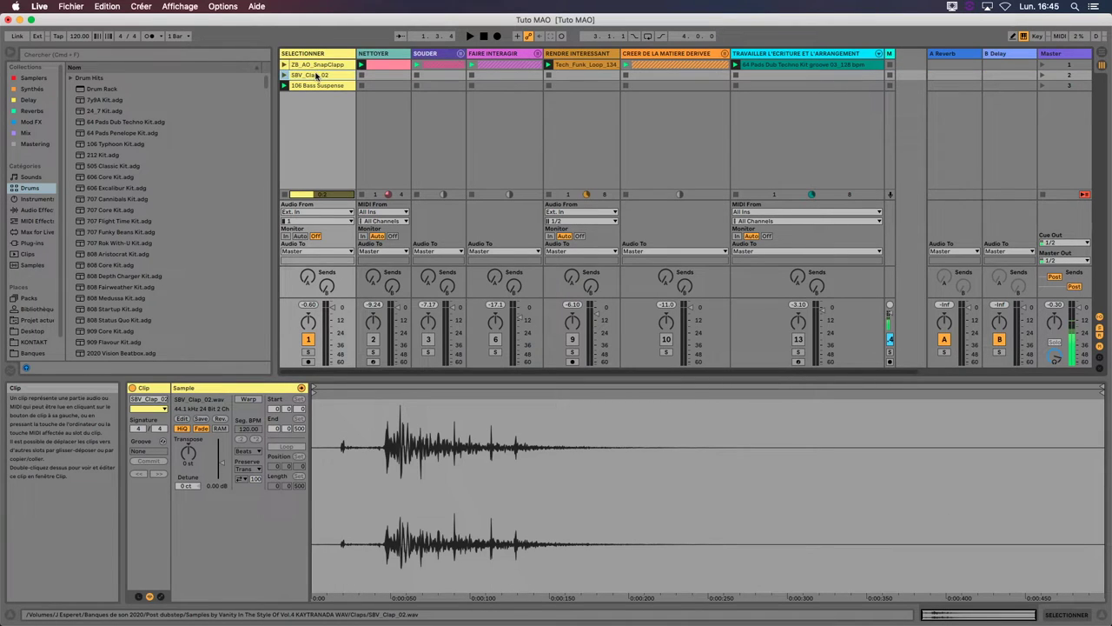
left_click(319, 65)
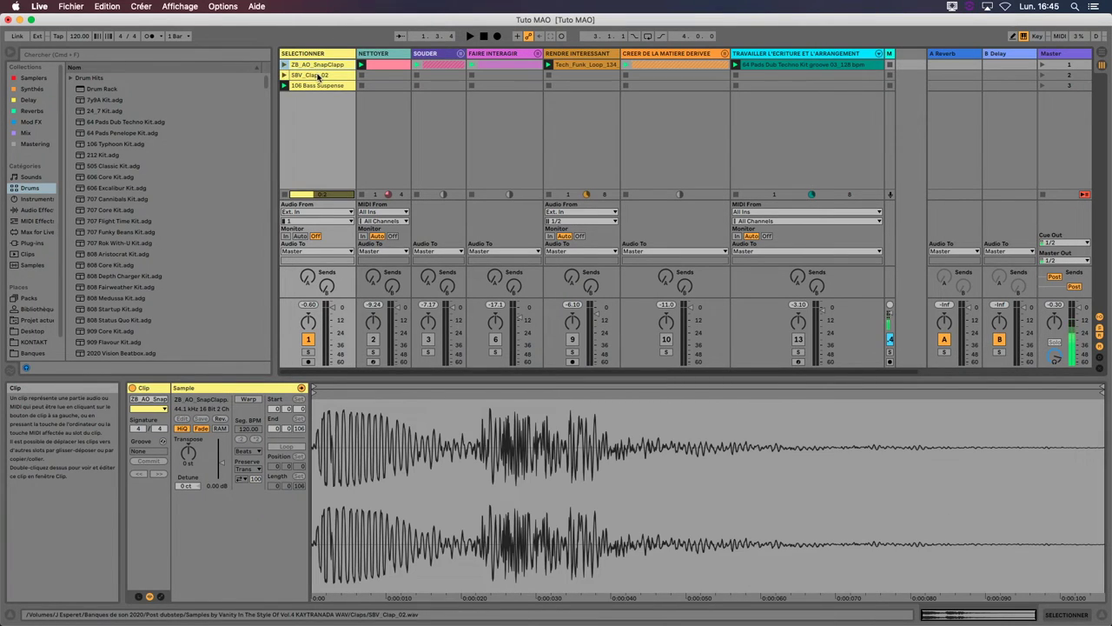
left_click(319, 75)
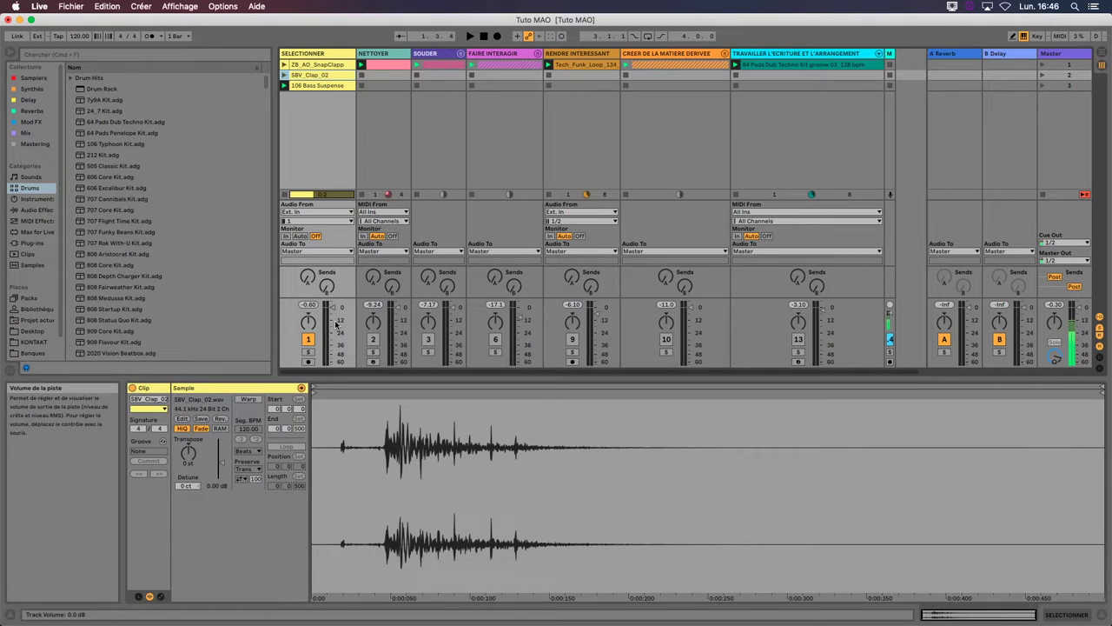
left_click(314, 84)
left_click(315, 76)
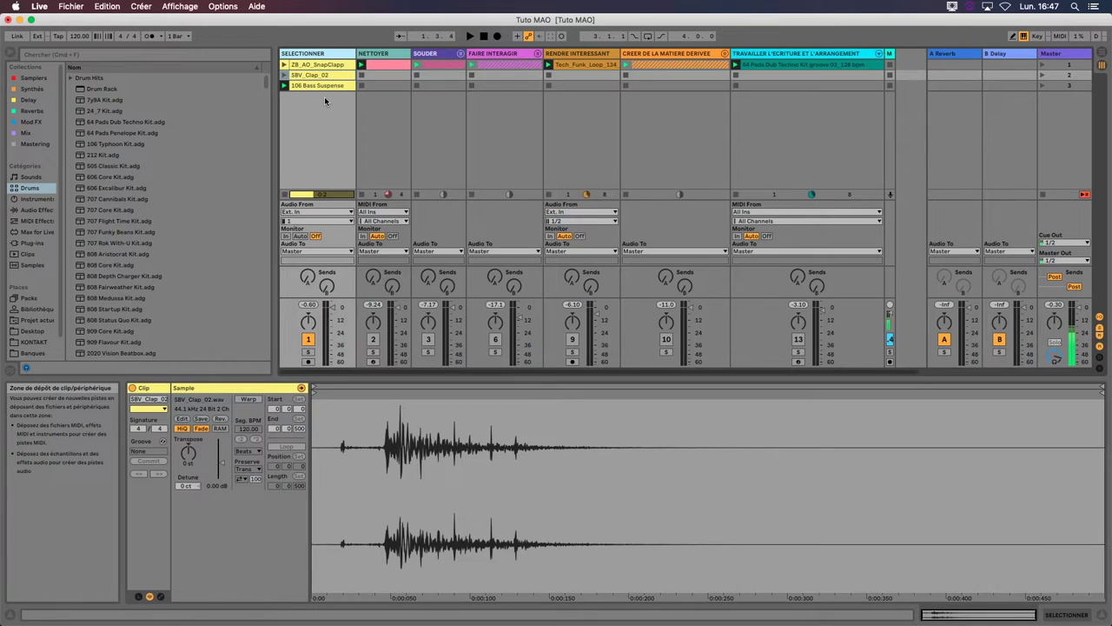
- Look through the sample files in the browser's Samples category
left_click(32, 264)
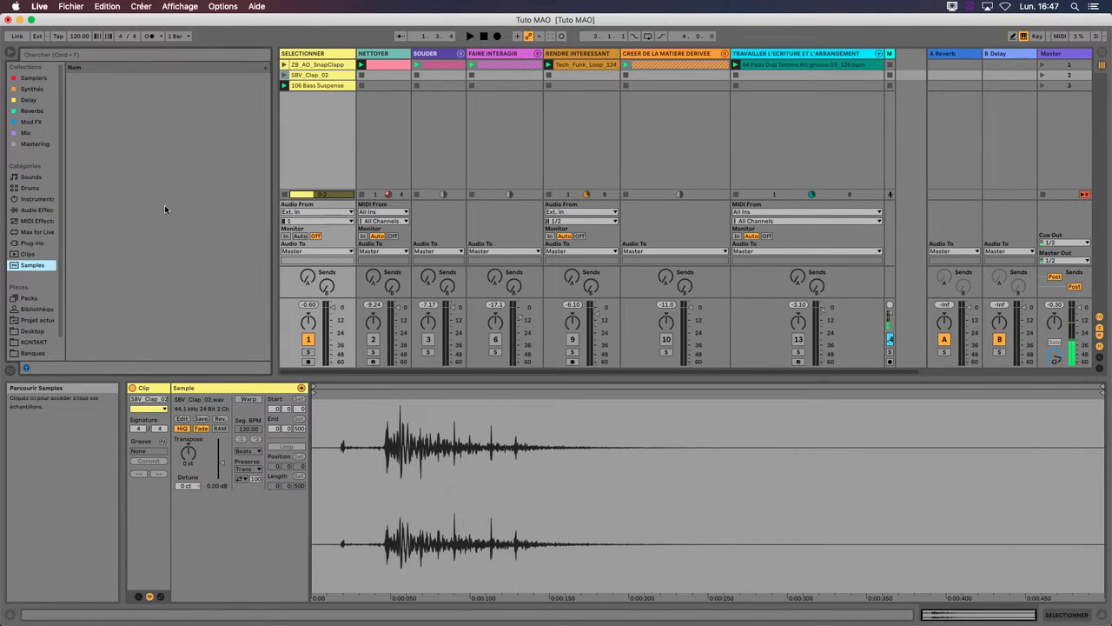
scroll(135, 205, "down", 10)
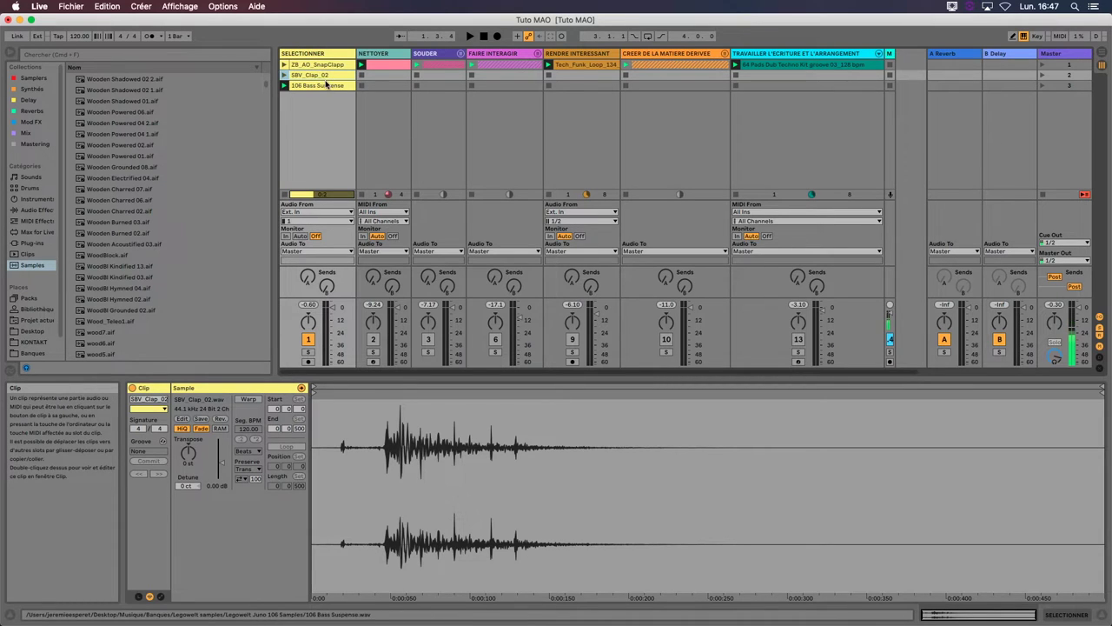
- Mute the SELECTIONNER track, unmute NETTOYER, and open and launch NETTOYER's MIDI clip
left_click(379, 54)
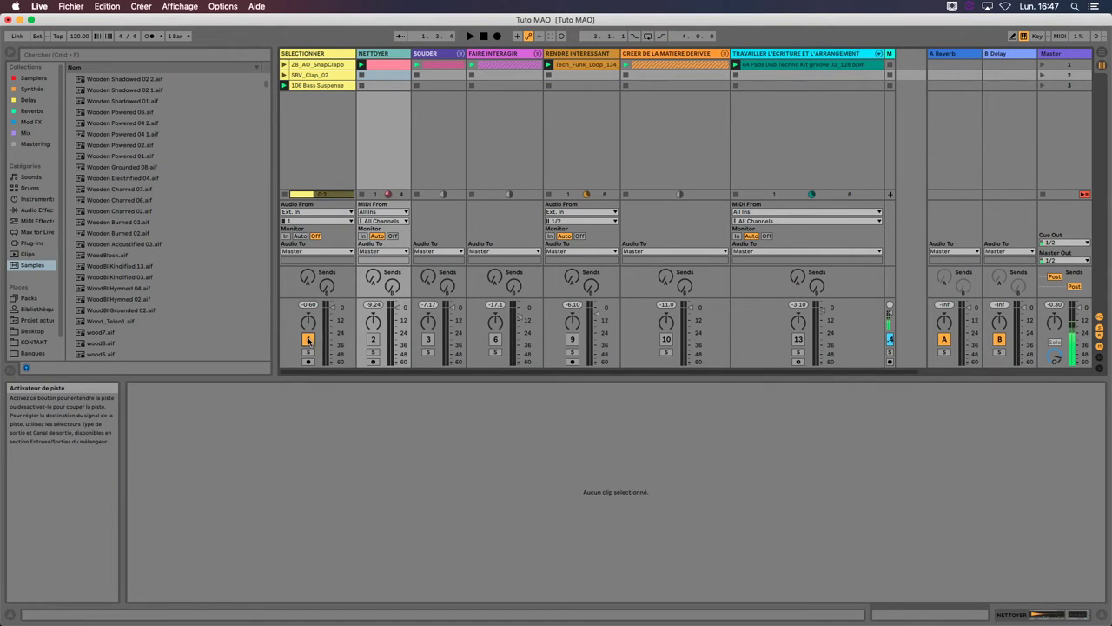
left_click(372, 340)
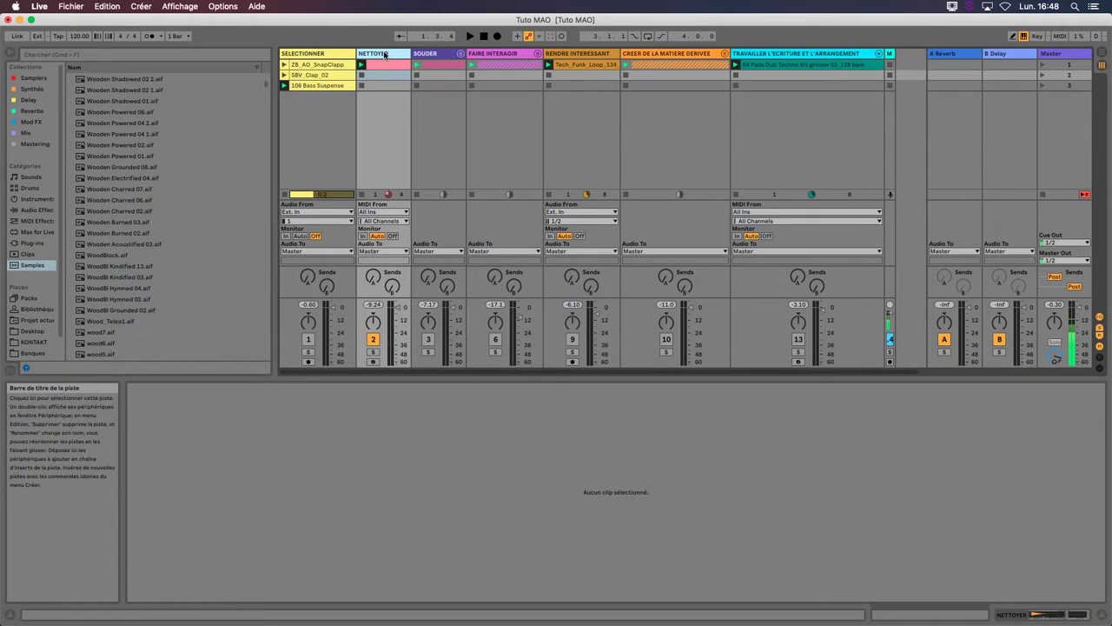
left_click(379, 67)
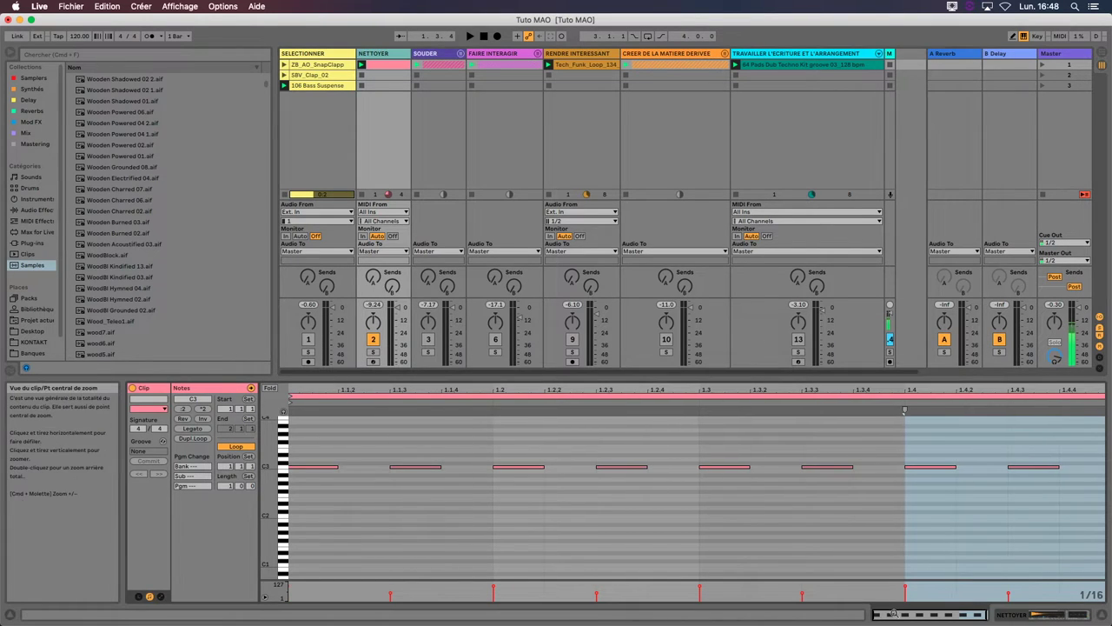
left_click(361, 66)
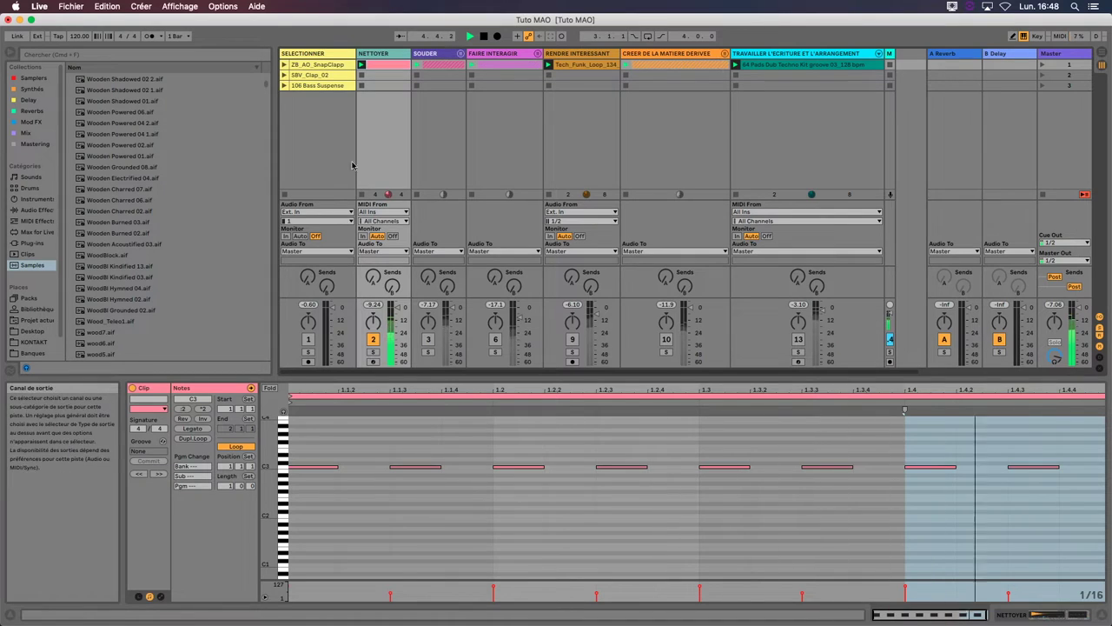
- Put Live in full screen and display the NETTOYER track's device chain instead of its MIDI notes
key("super+Tab")
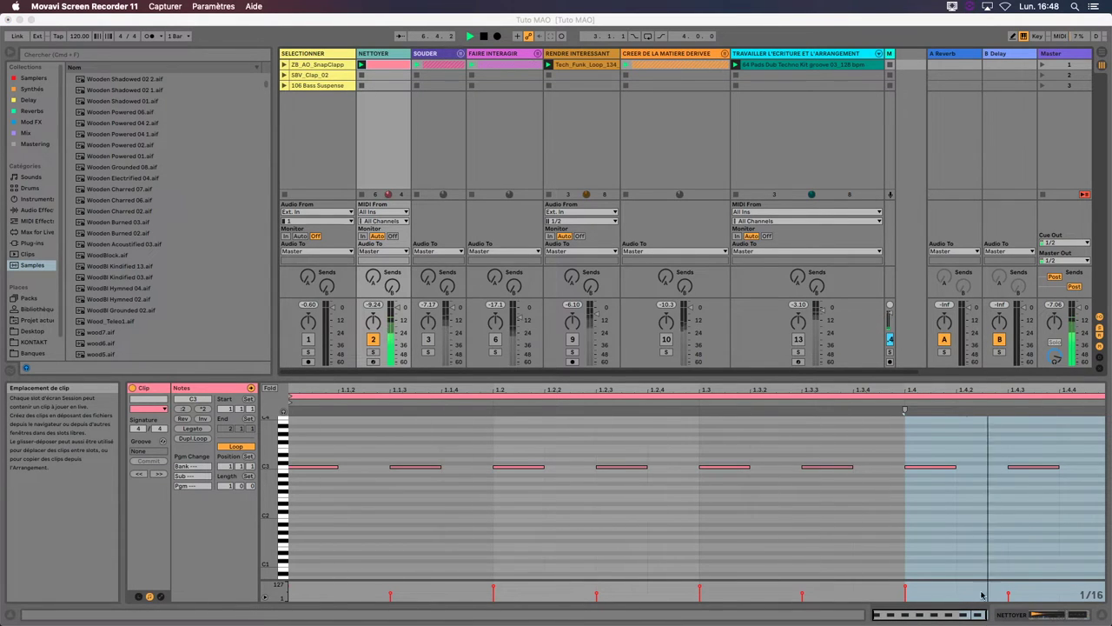
left_click(842, 592)
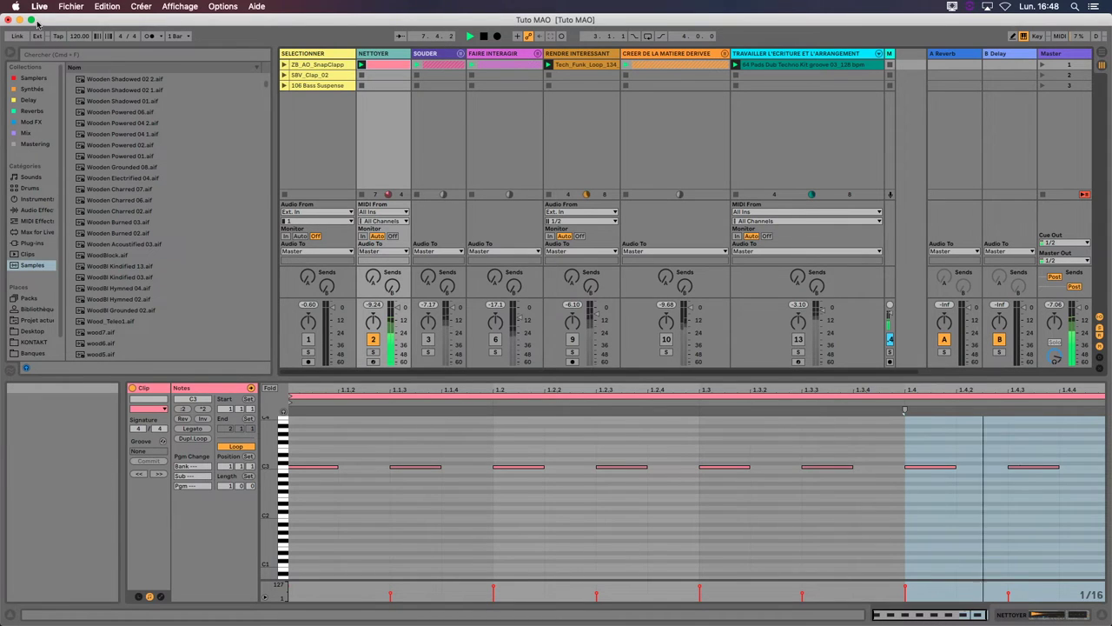
key("ctrl+super+f")
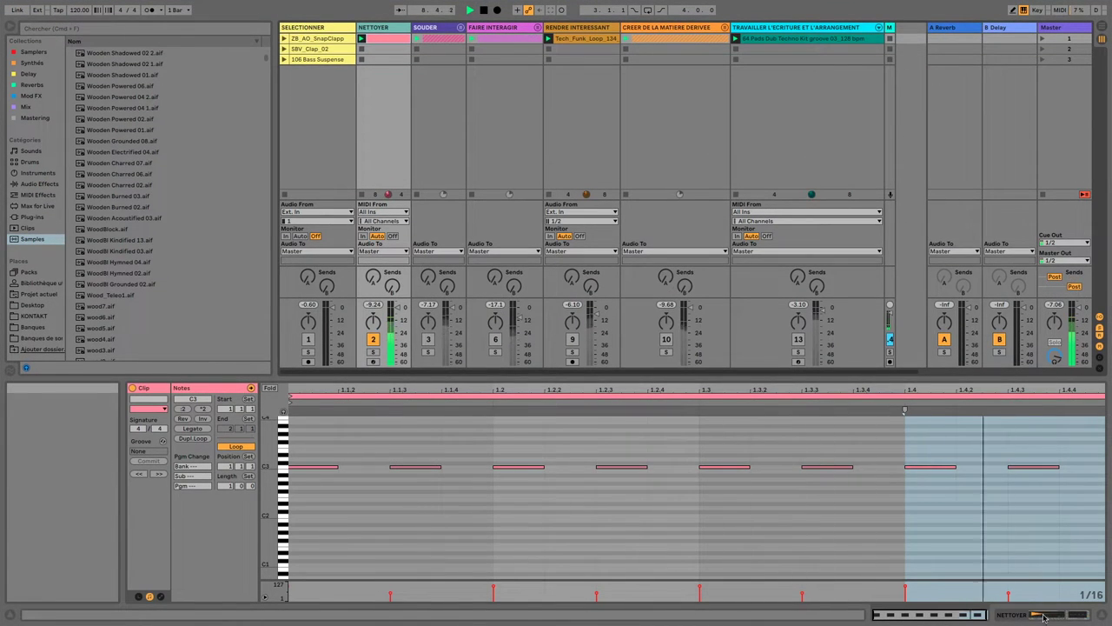
key("shift+Tab")
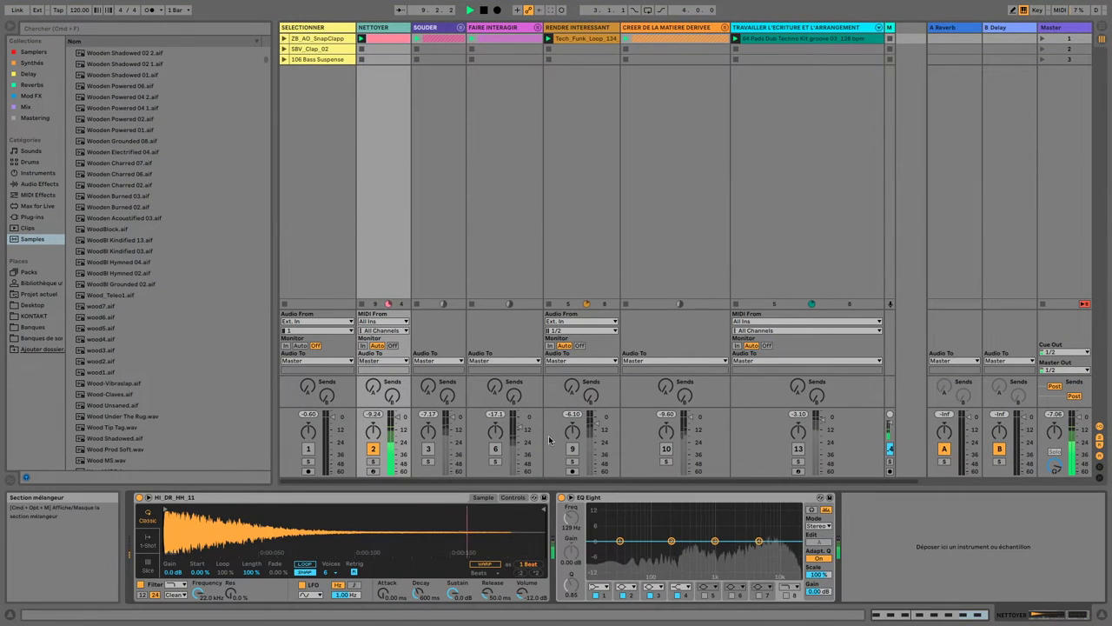
- Change the filter type of EQ Eight's first band on the NETTOYER track to a steep low cut
left_click(620, 542)
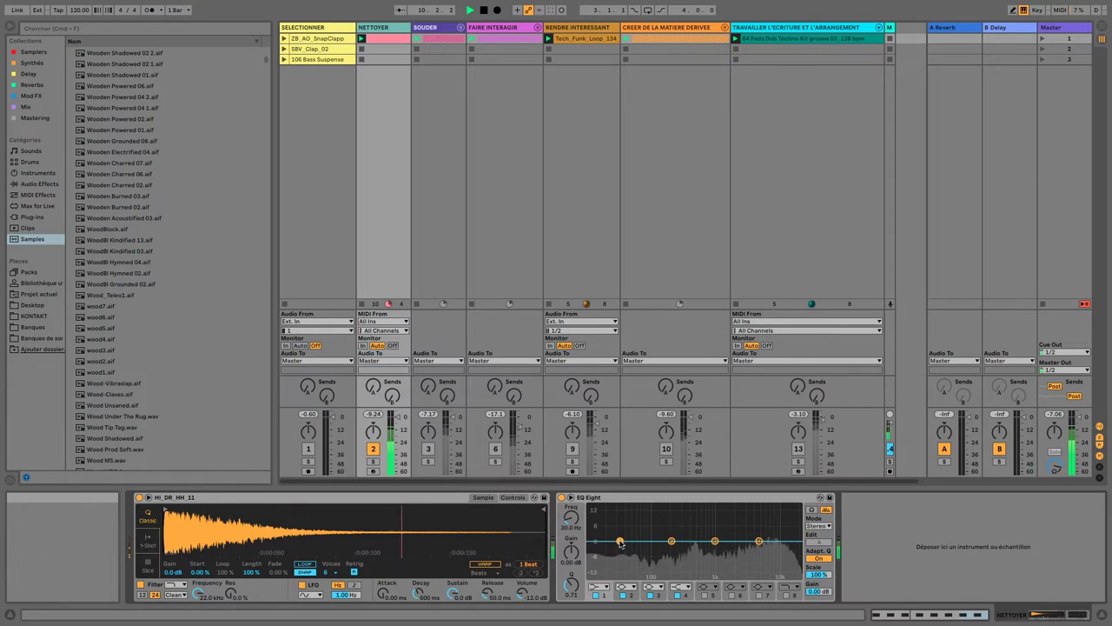
left_click(597, 586)
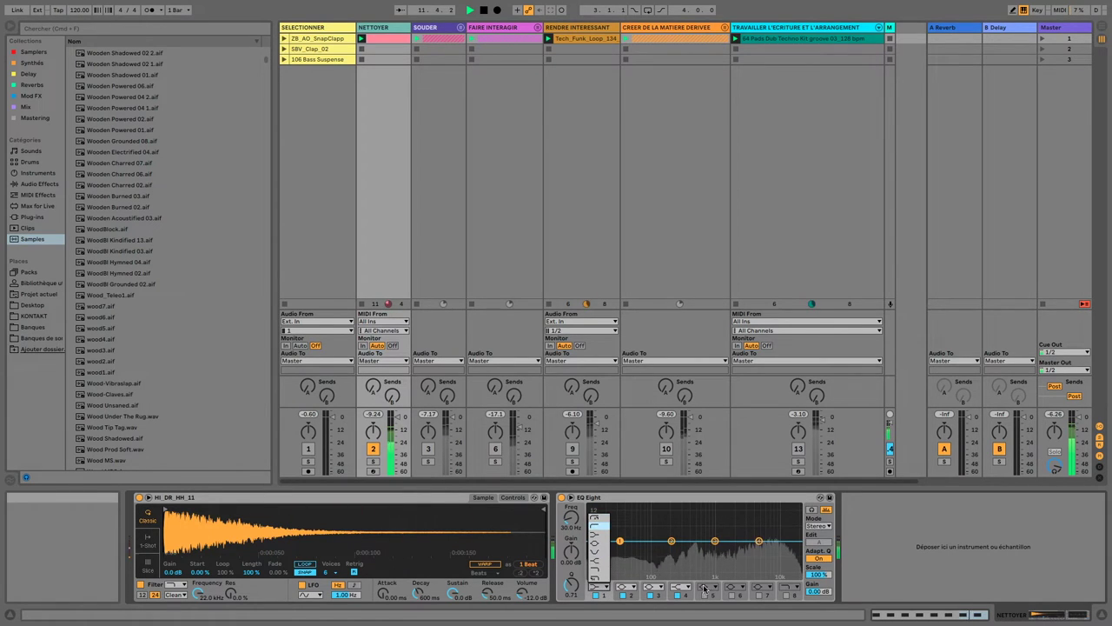
left_click(596, 520)
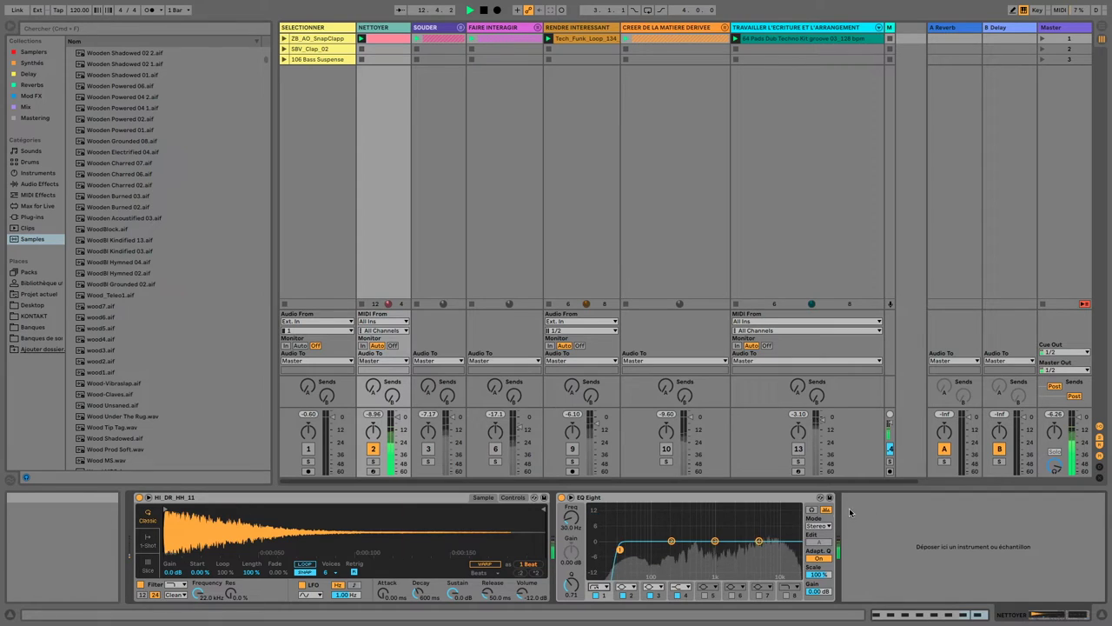
- Enable EQ Eight's audition mode and raise the first band's low-cut frequency to 235 Hz with a Q of 0.75
left_click(812, 511)
left_click_drag(620, 550, 664, 550)
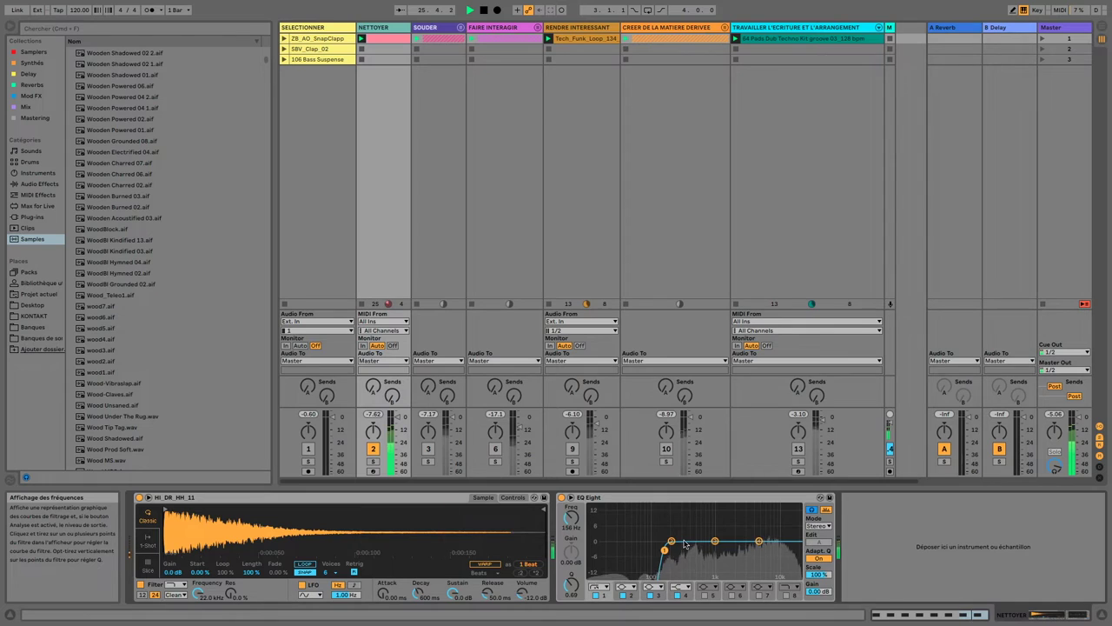
left_click_drag(665, 549, 663, 548)
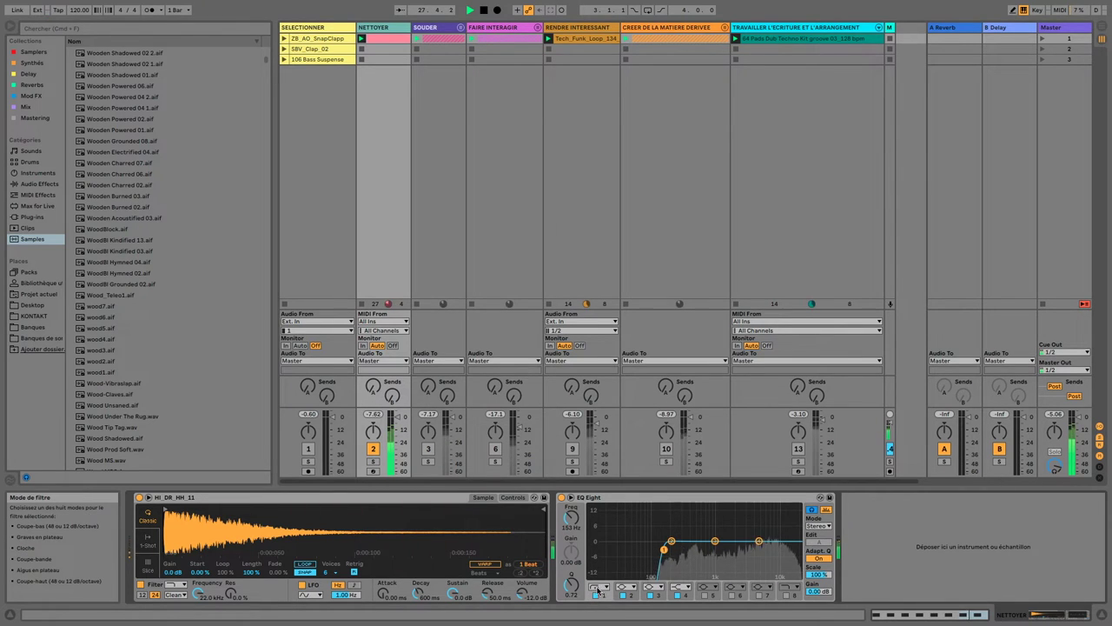
mouse_move(666, 552)
left_mouse_down()
mouse_move(682, 549)
mouse_move(666, 550)
left_mouse_up()
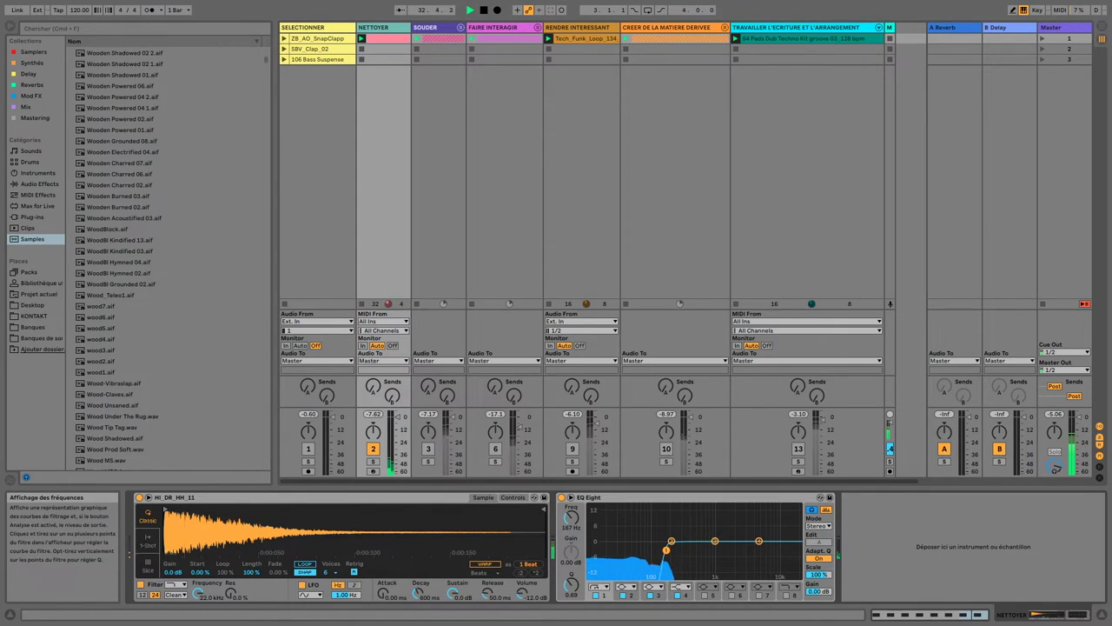
left_click_drag(668, 550, 676, 549)
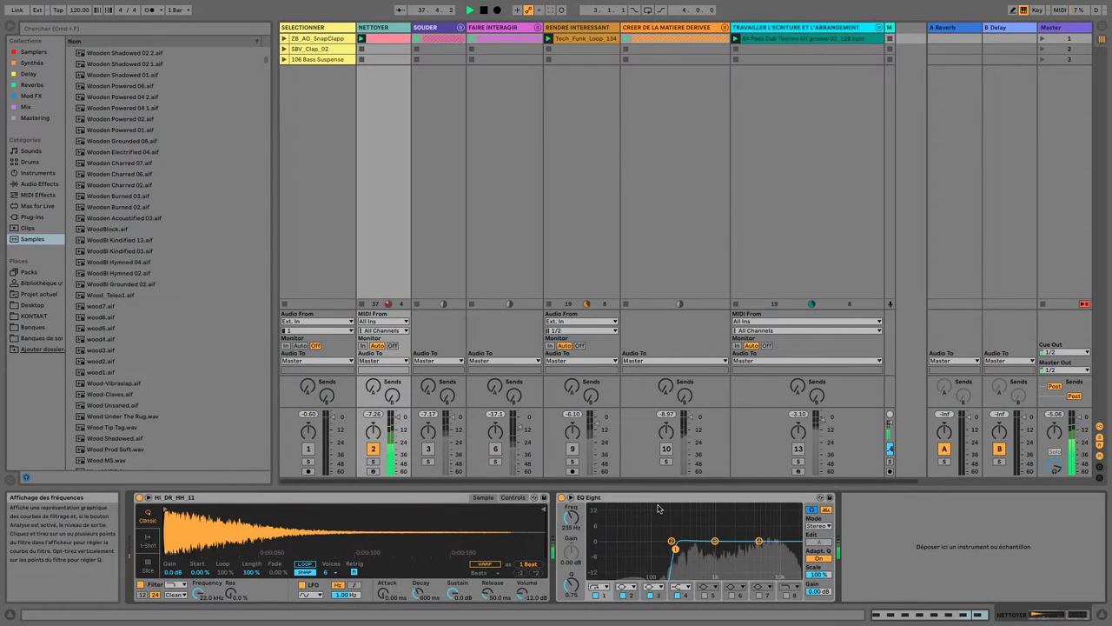
- Compare the HI_DR_HH_11 hi-hat with and without EQ Eight, restarting playback and leaving the device switched on
left_click(561, 497)
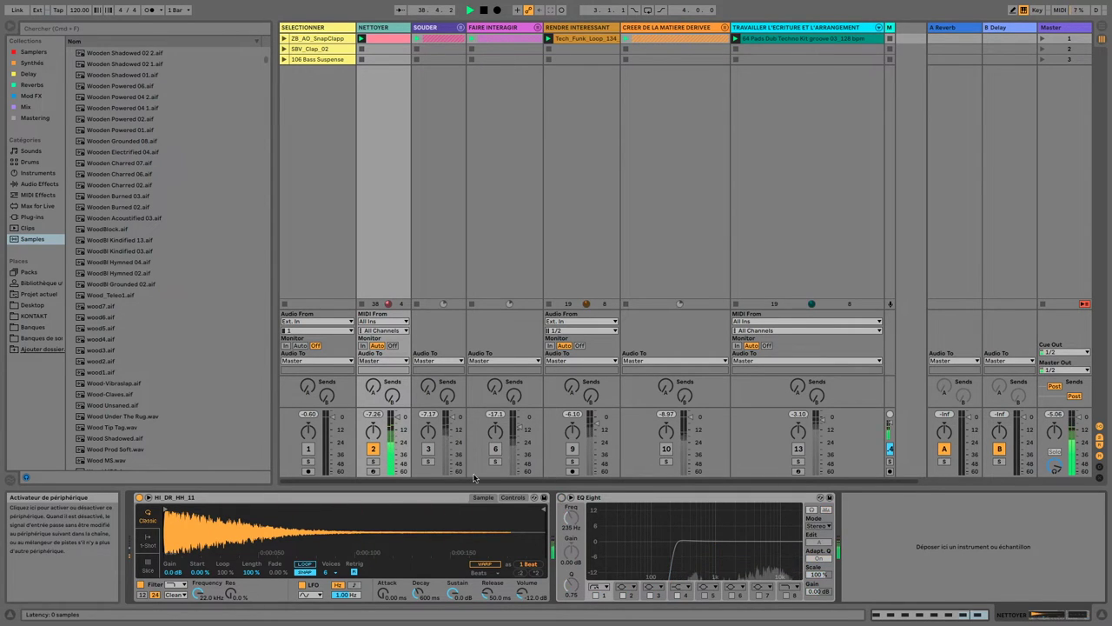
left_click(562, 497)
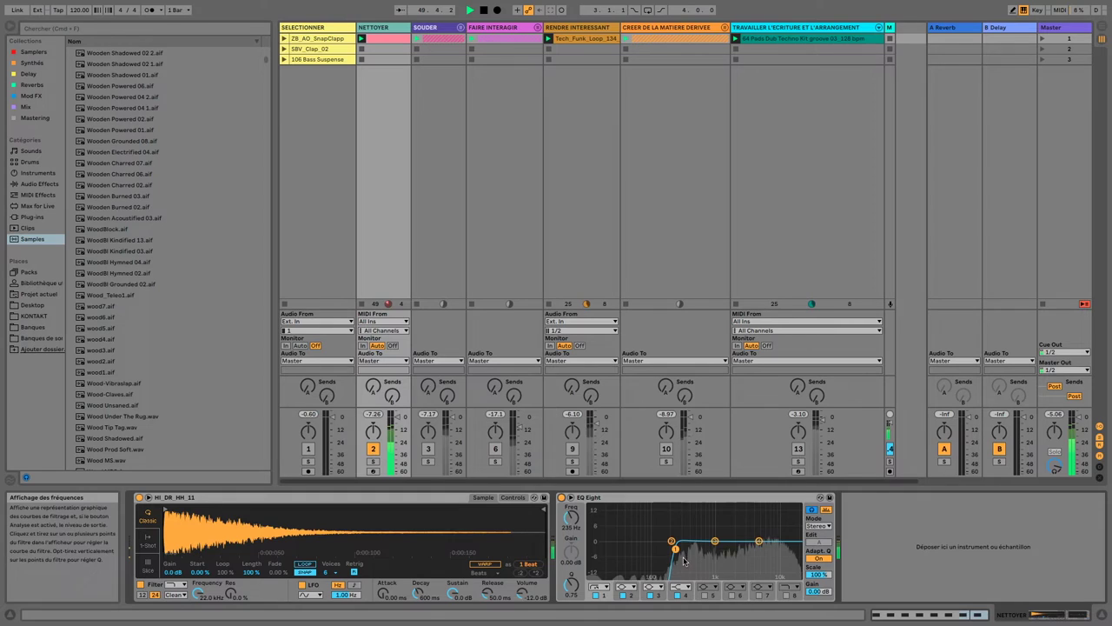
key("space")
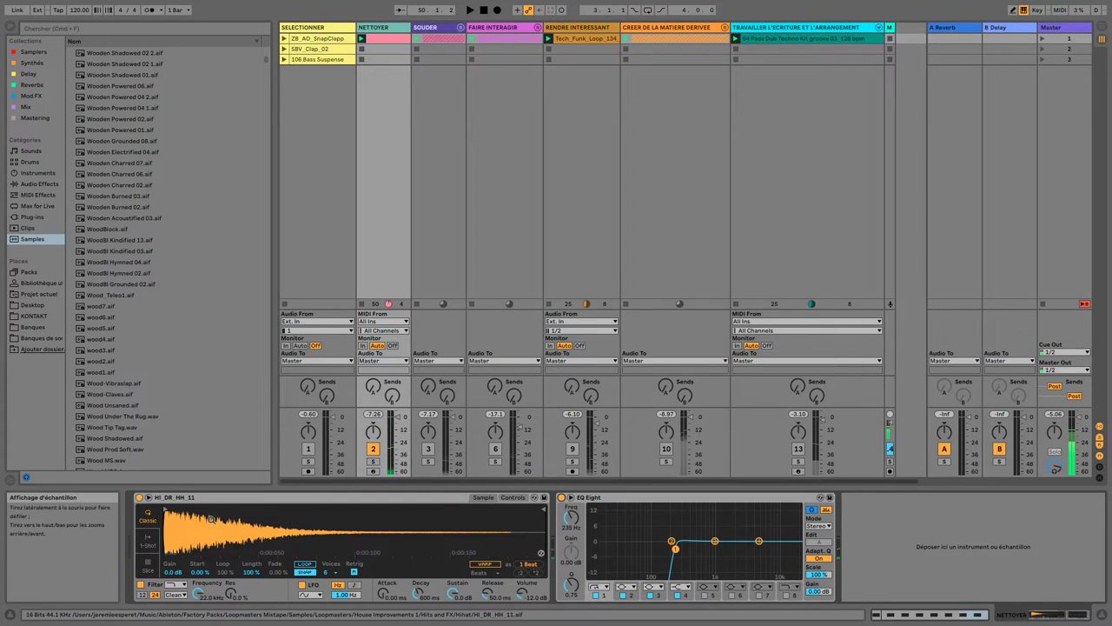
left_click(561, 497)
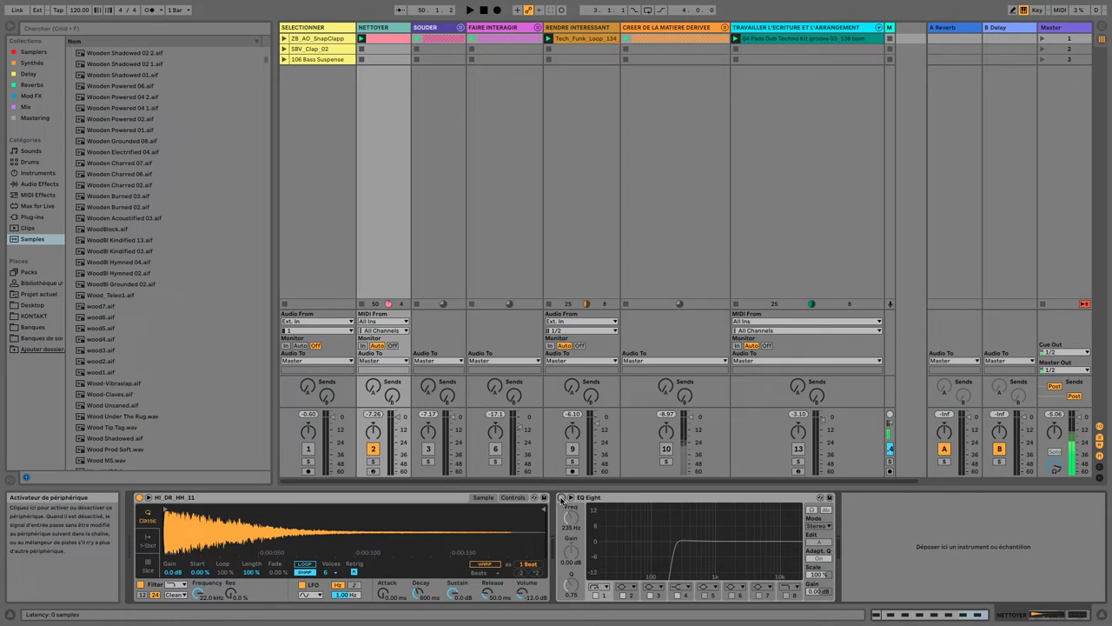
key("space")
left_click(561, 497)
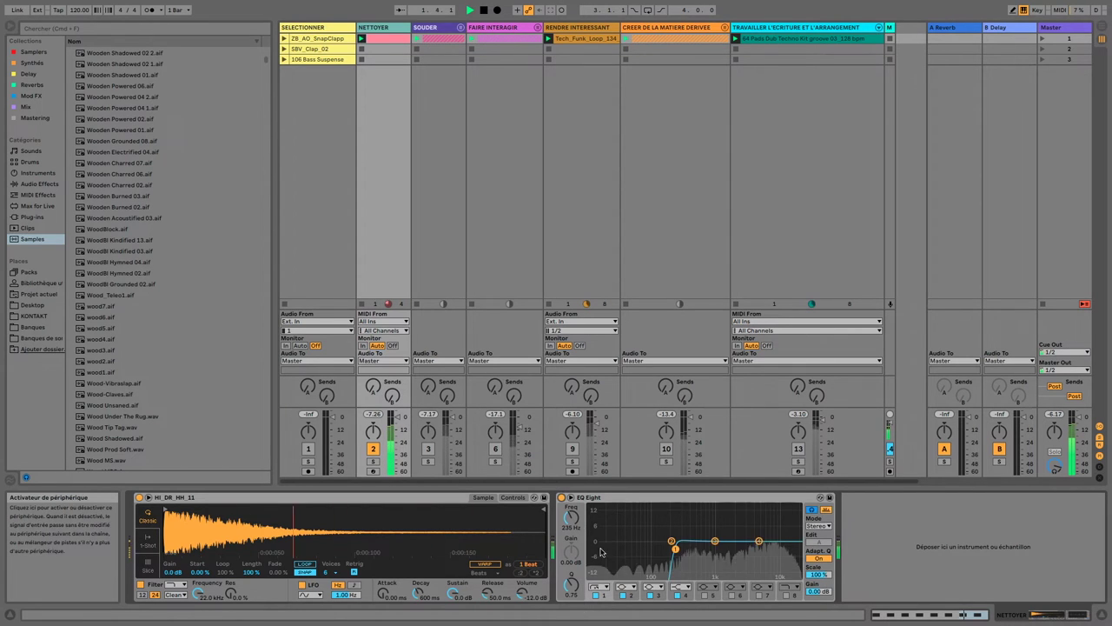
- Drop the first band's low cut to 10 Hz, stop playback, and set its frequency to 124 Hz
left_click_drag(675, 548, 622, 574)
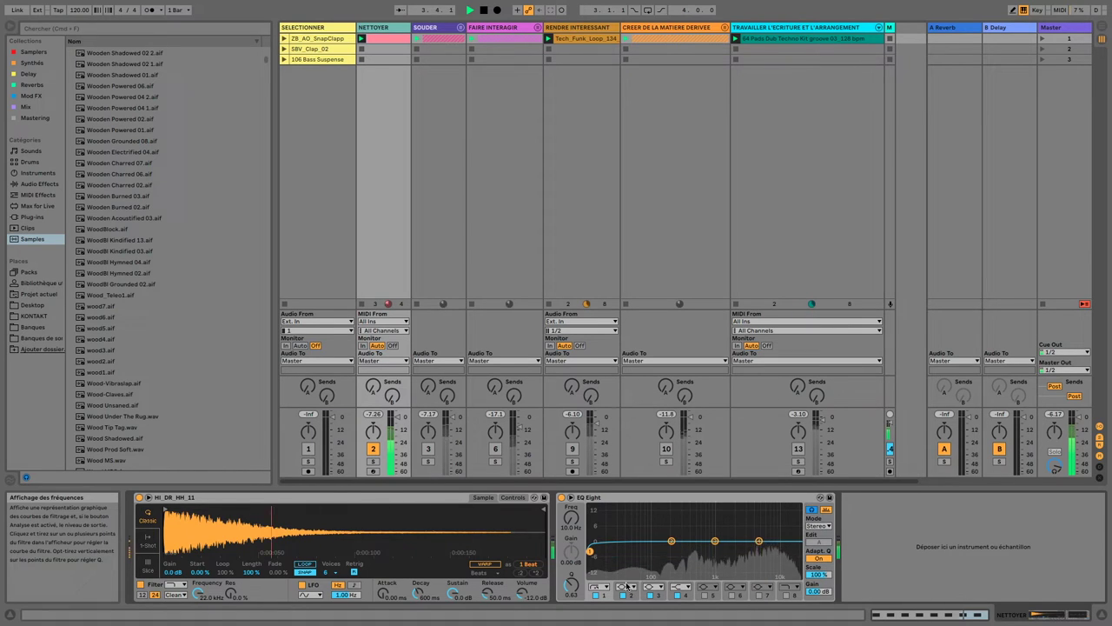
key("space")
key("space")
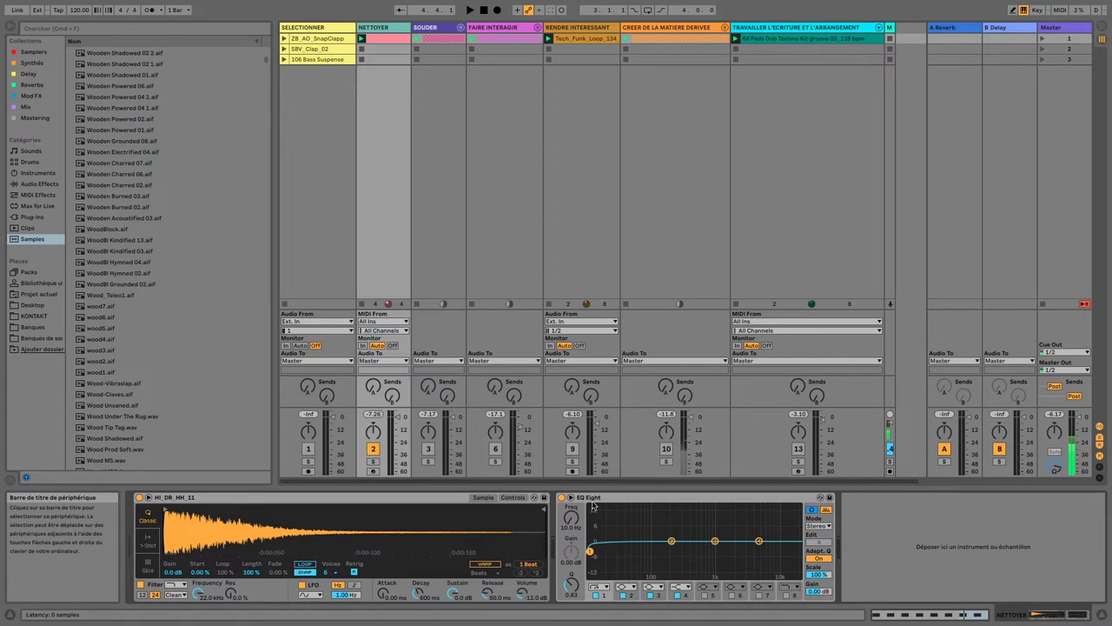
mouse_move(590, 551)
left_mouse_down()
mouse_move(668, 545)
mouse_move(589, 551)
left_mouse_up()
left_click_drag(590, 553, 658, 551)
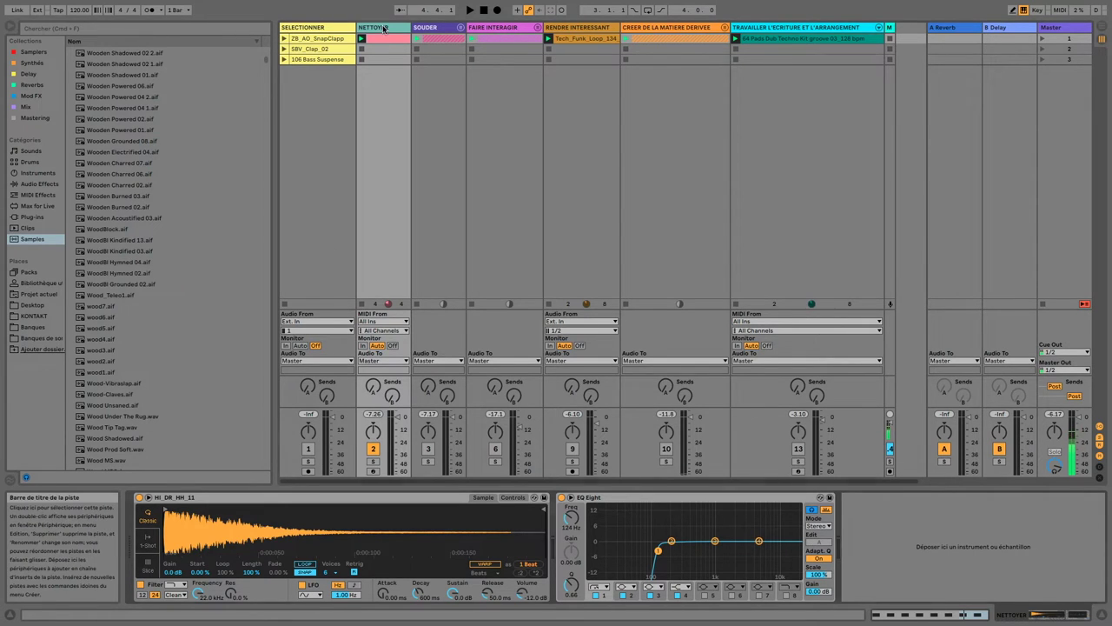
- Mute the NETTOYER track and unfold the SOUDER group to show its tracks
left_click(379, 447)
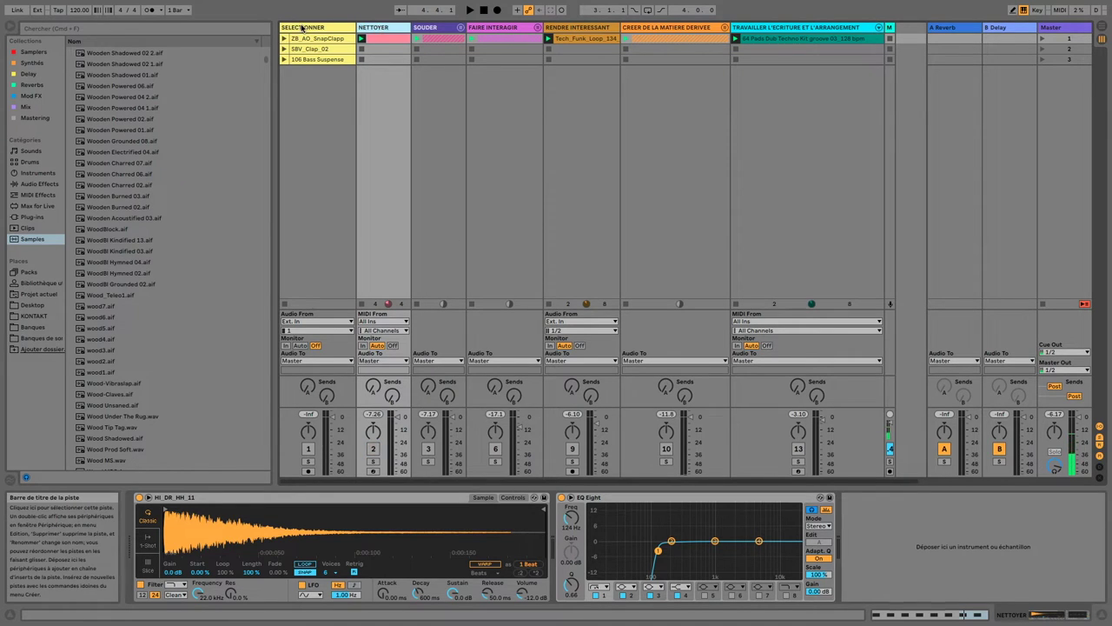
key("Left")
left_click(419, 29)
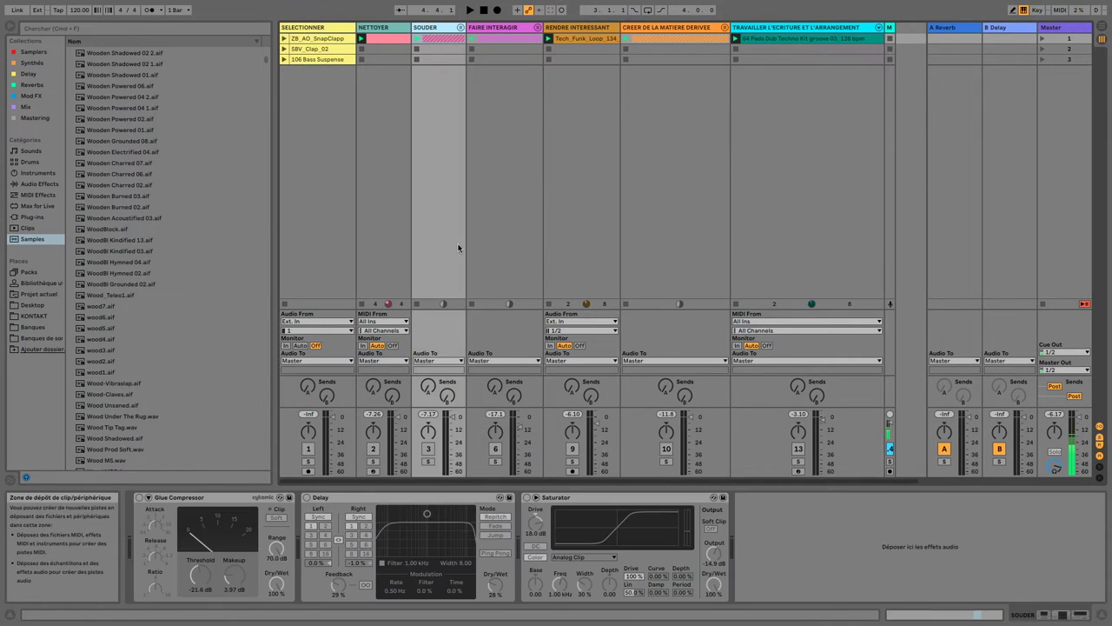
left_click(461, 28)
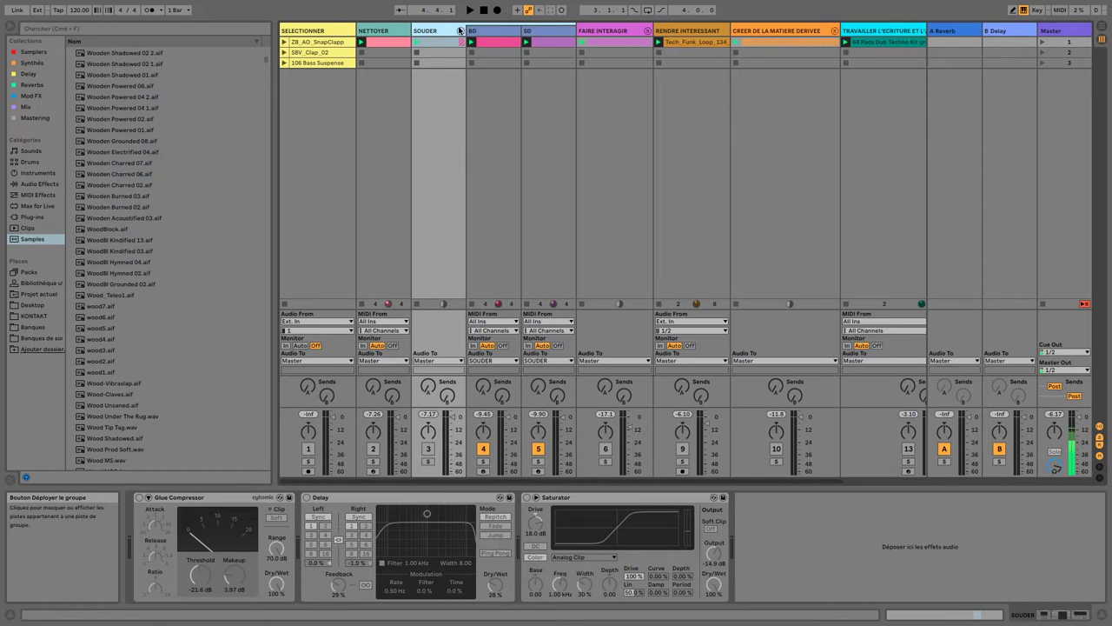
- View the devices of the BD and SD tracks and the effect chain of the SOUDER group
left_click(502, 33)
left_click(547, 35)
left_click(445, 34)
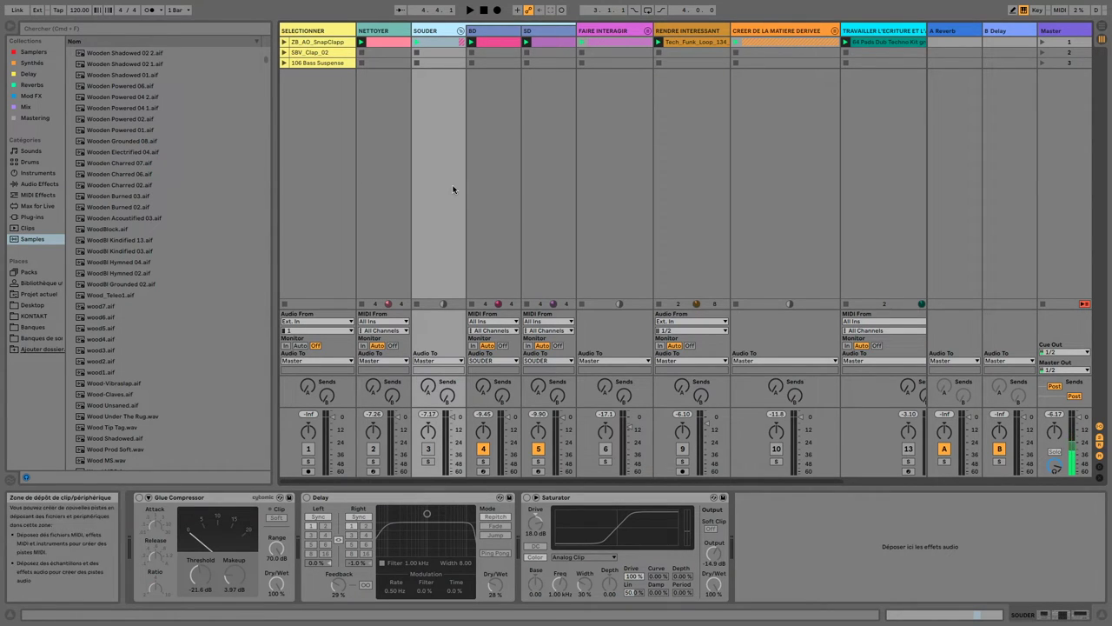
- Recheck the samples on the BD and SD tracks, and unmute the SOUDER group with playback running
left_click(483, 34)
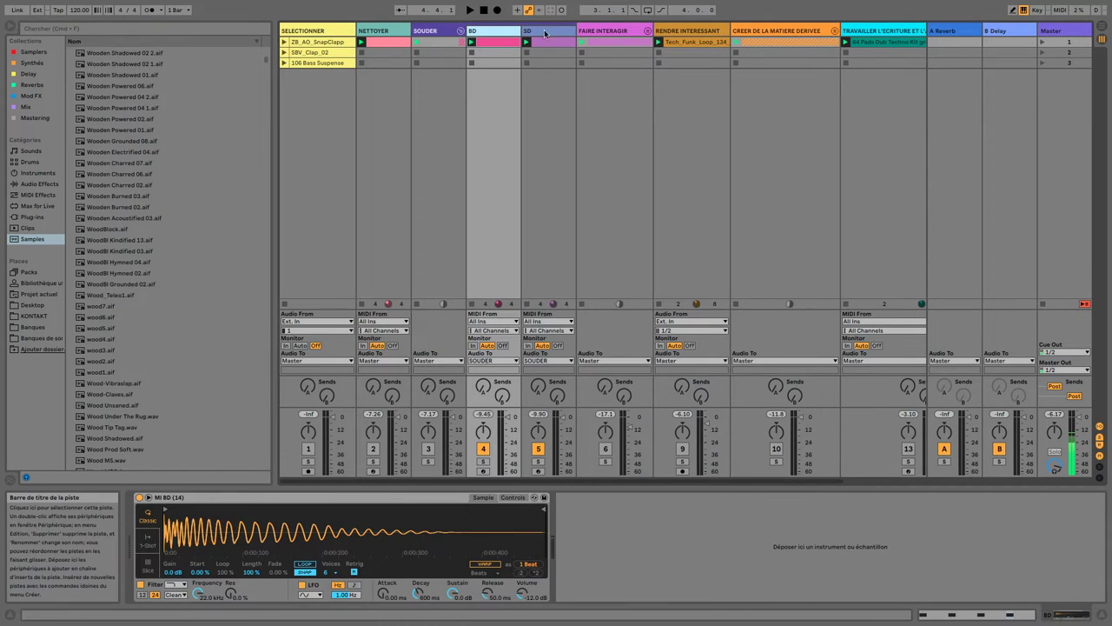
left_click(534, 33)
left_click(500, 33)
left_click(426, 31)
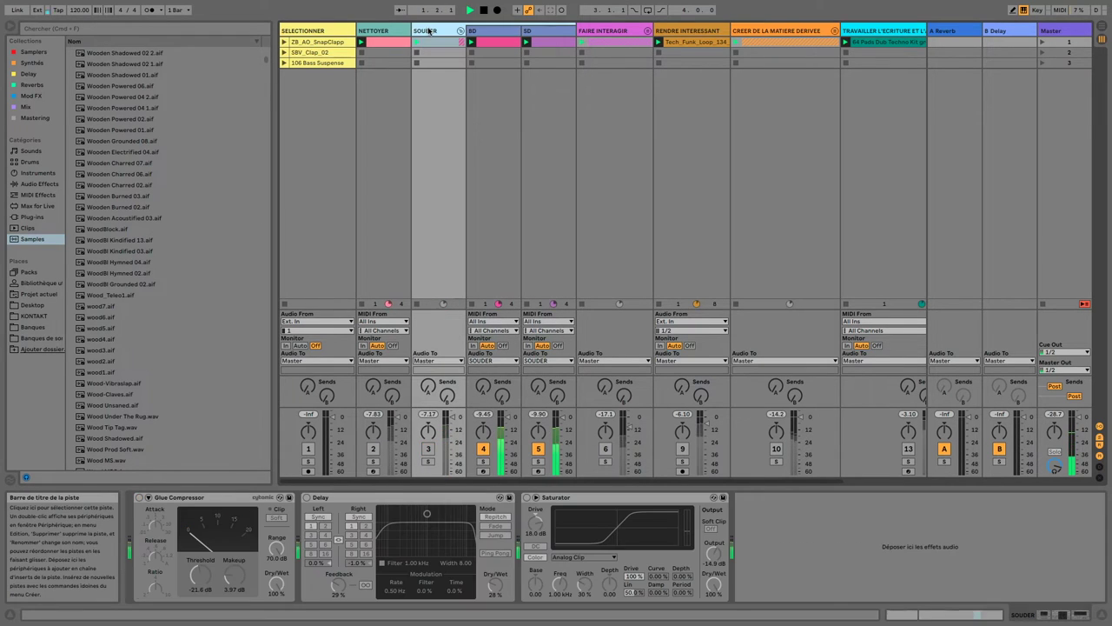
left_click(429, 448)
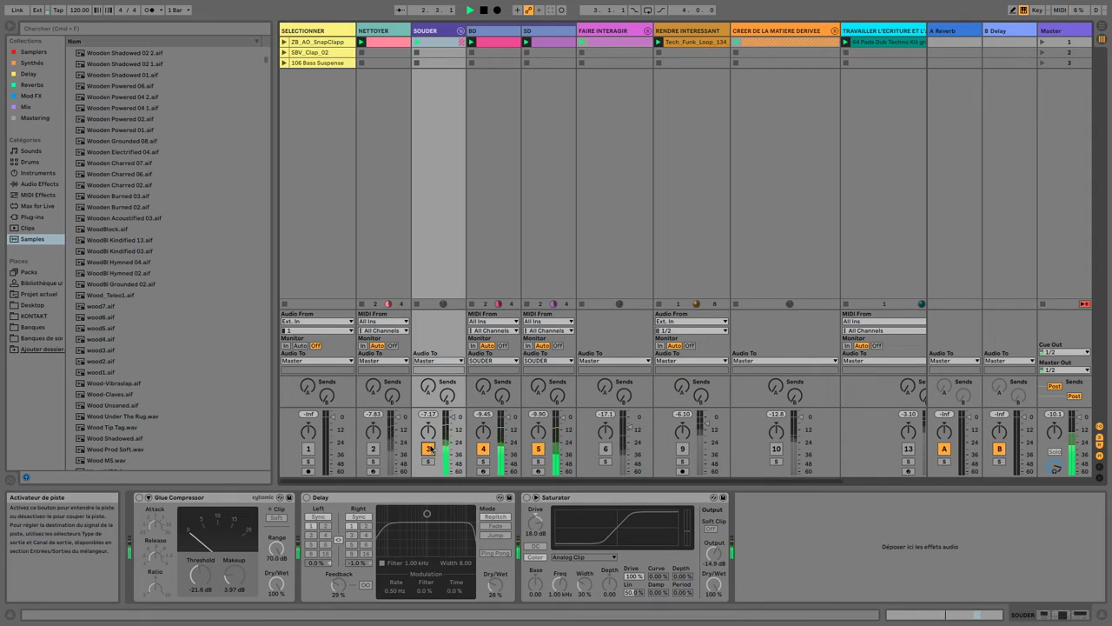
- Look up the Grouper Pistes command for the BD and SD tracks without applying it, and redisplay the SOUDER group's effects
left_click(503, 35)
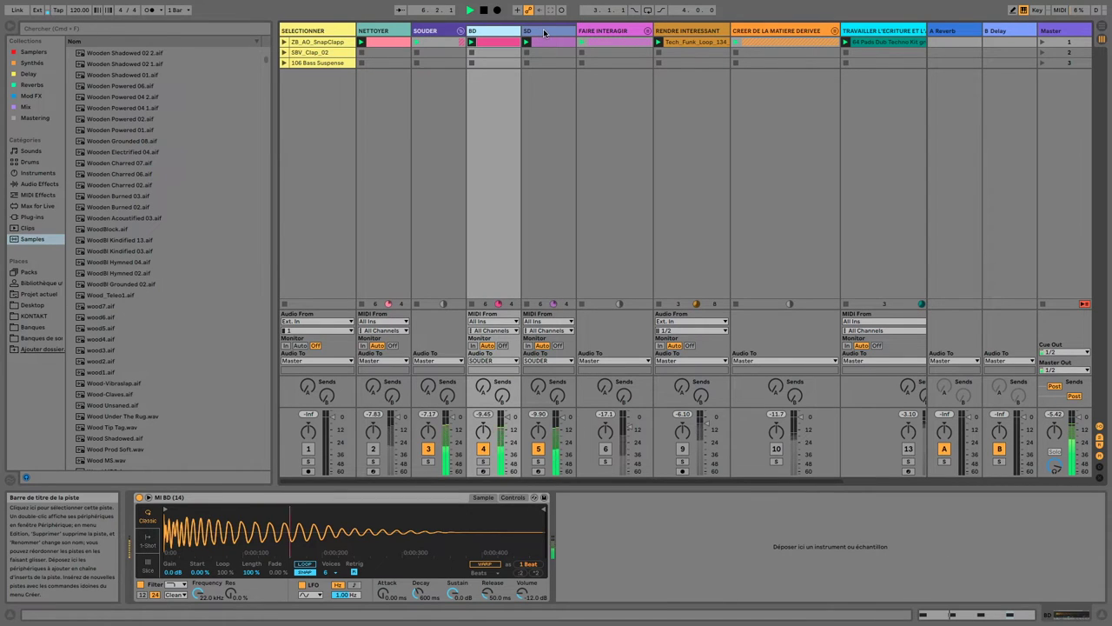
left_click(544, 32)
right_click(488, 32)
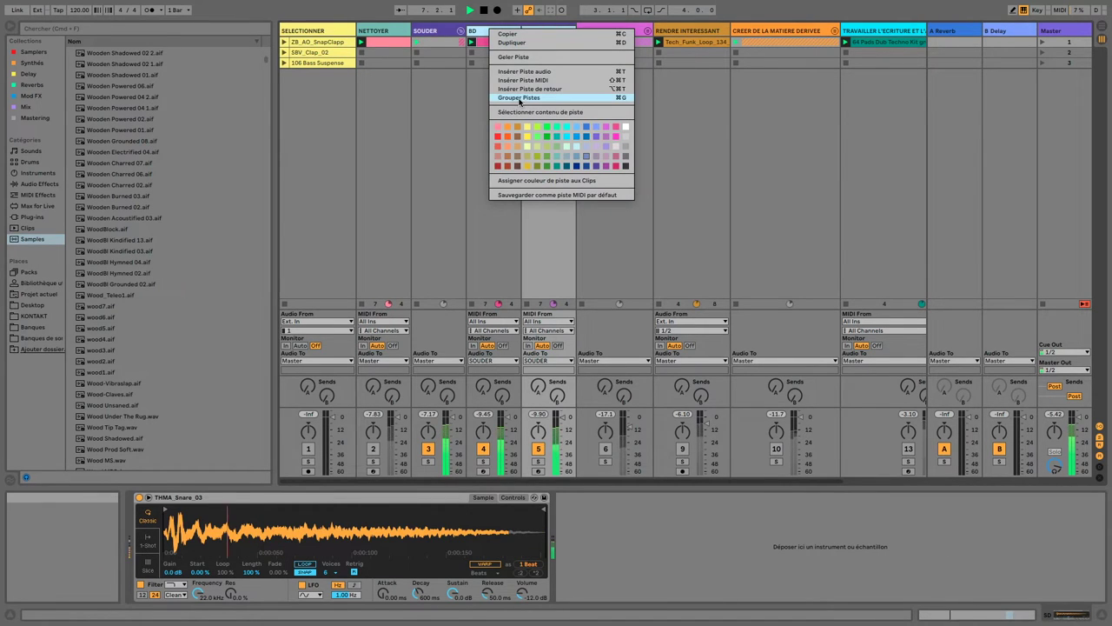
left_click(475, 33)
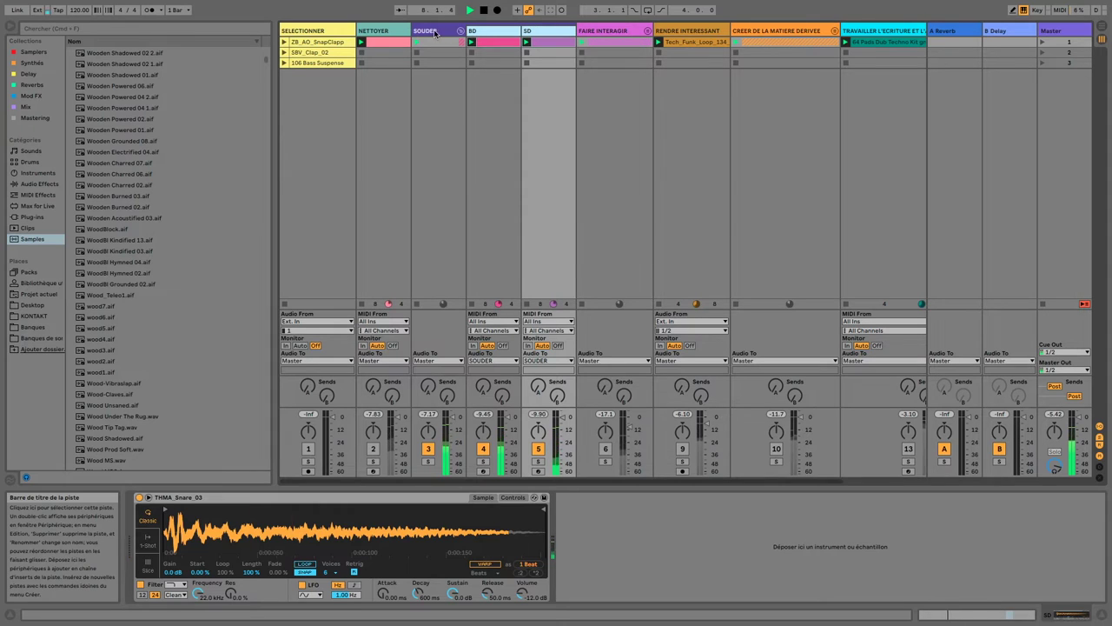
left_click(435, 31)
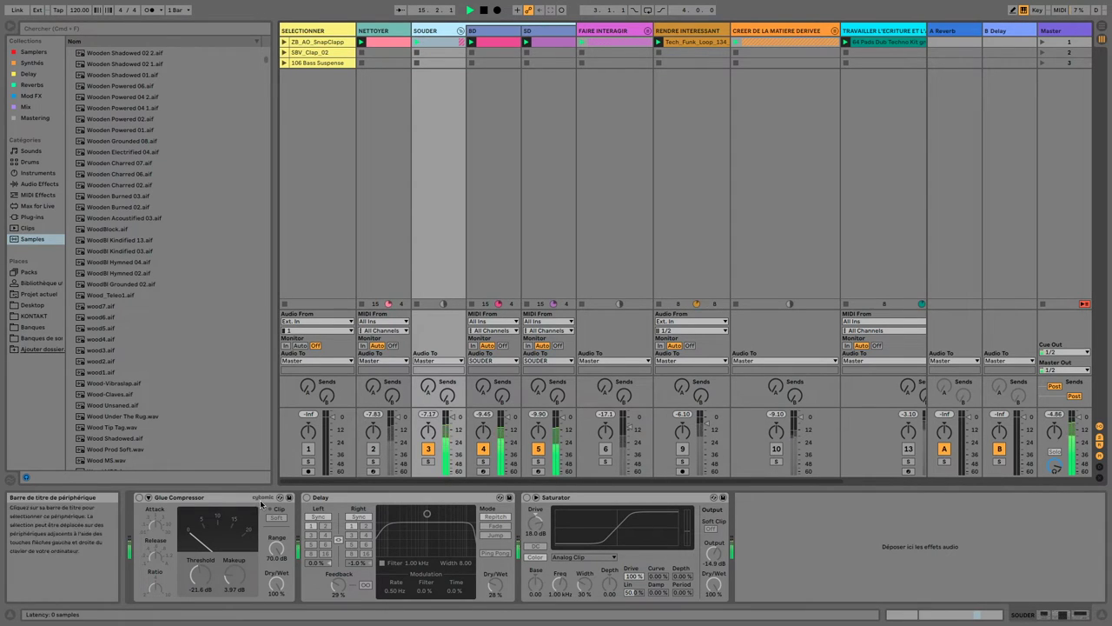
- Compare the SOUDER group with and without its Glue Compressor, and leave the compressor switched on
left_click(139, 498)
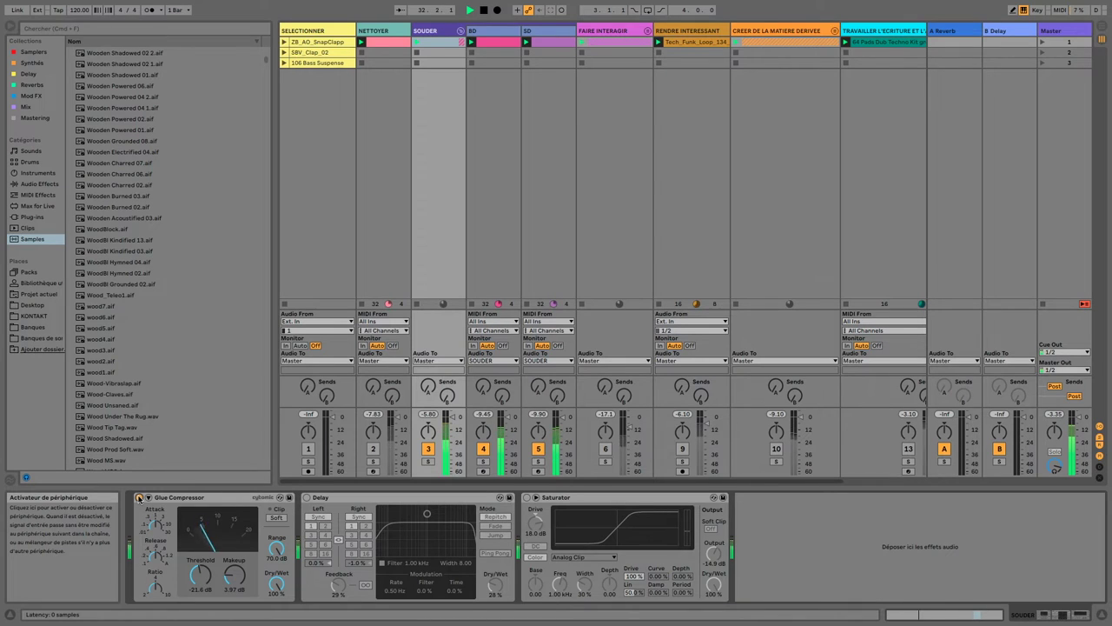
left_click(139, 498)
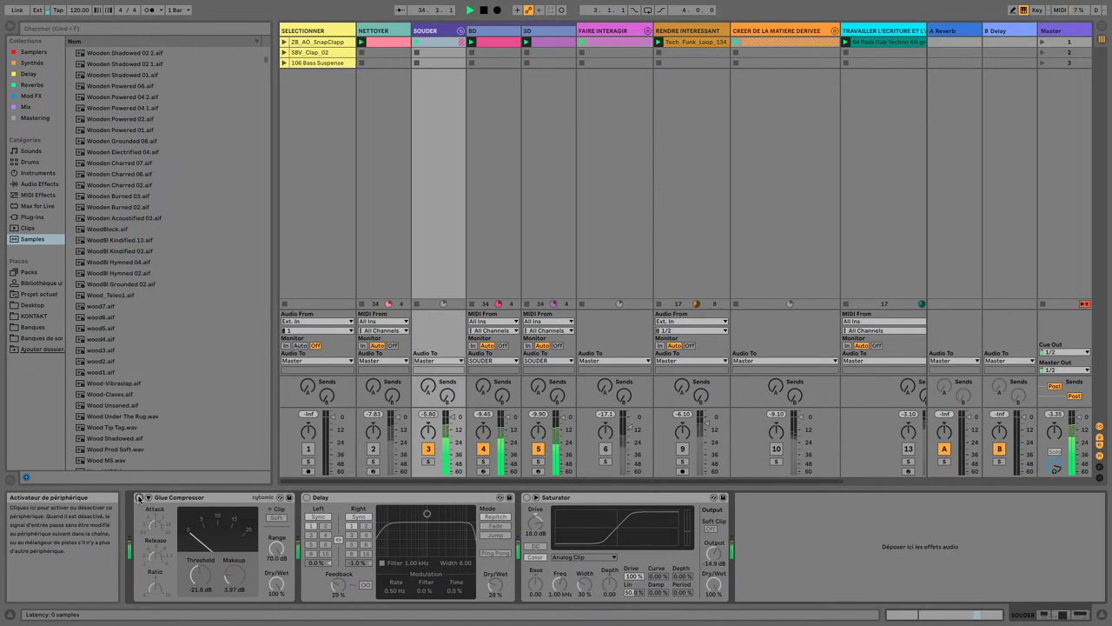
left_click(139, 498)
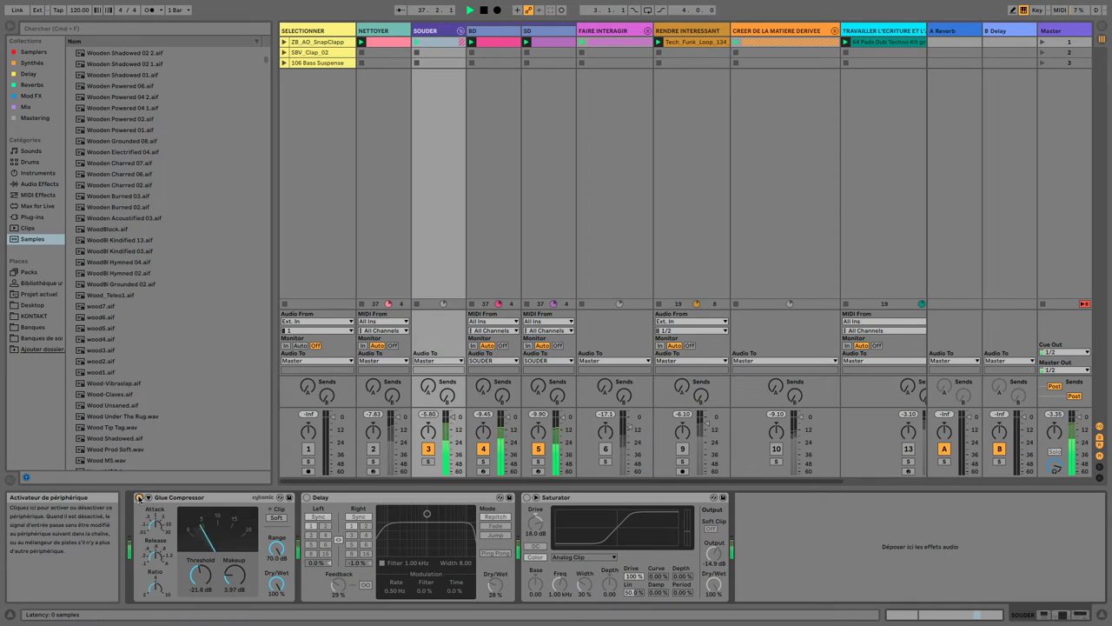
left_click(139, 498)
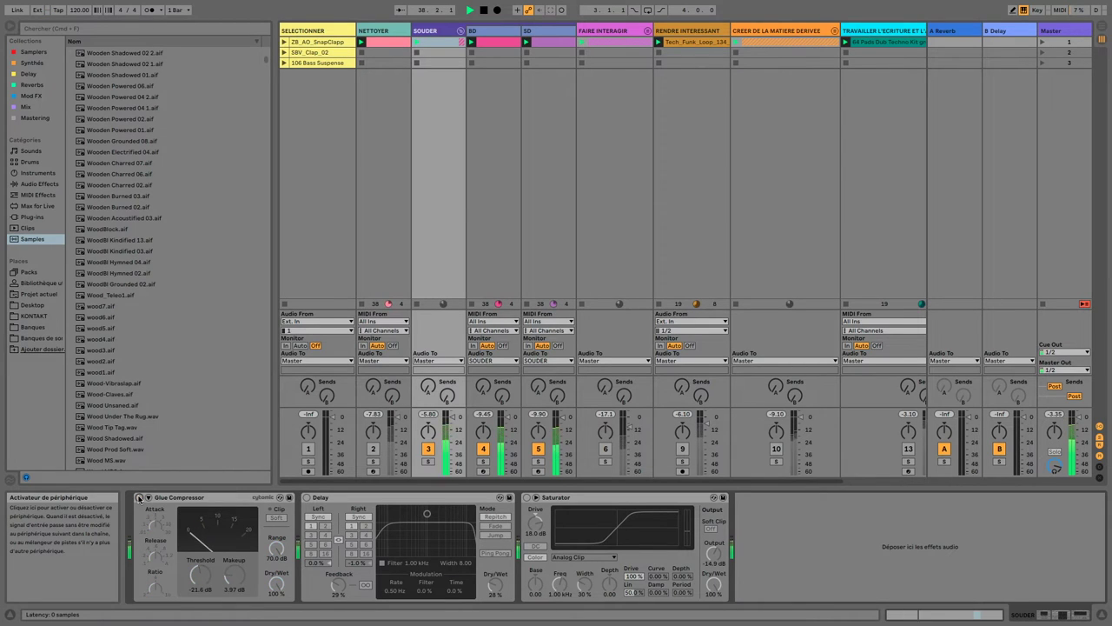
left_click(139, 498)
left_click(184, 500)
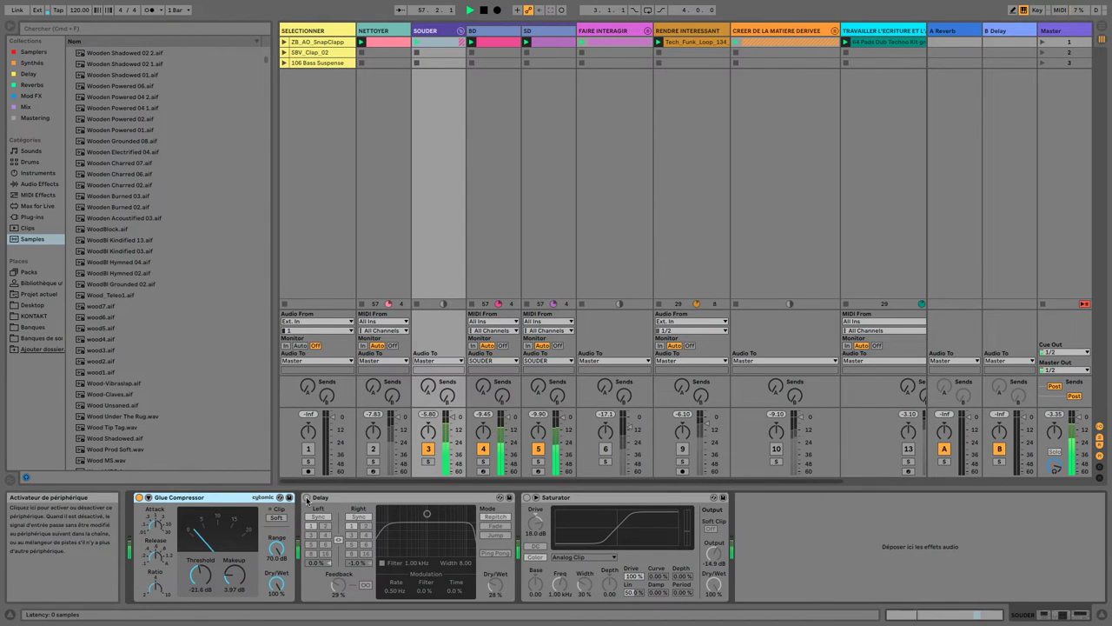
- Audition the Delay on the SOUDER group and switch it off again
left_click(307, 497)
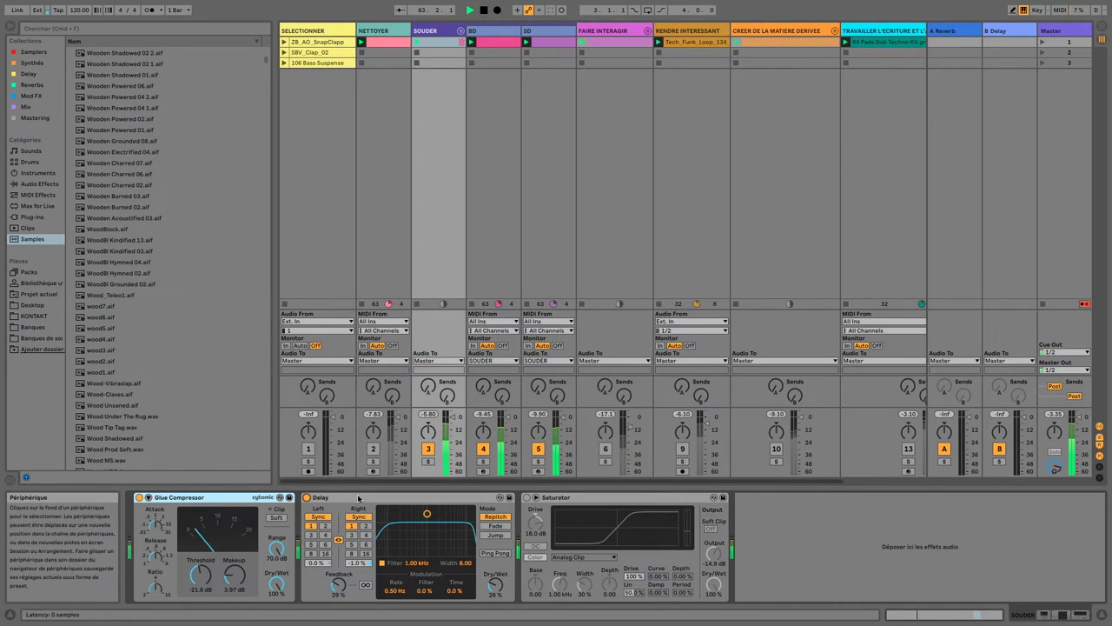
left_click(328, 499)
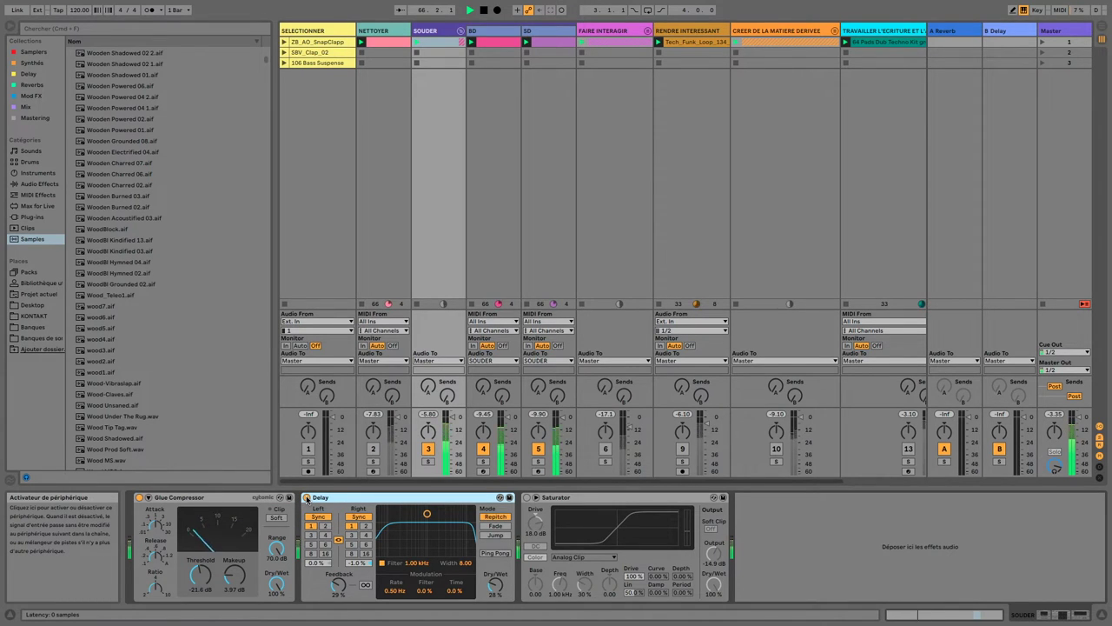
left_click(306, 498)
left_click(306, 497)
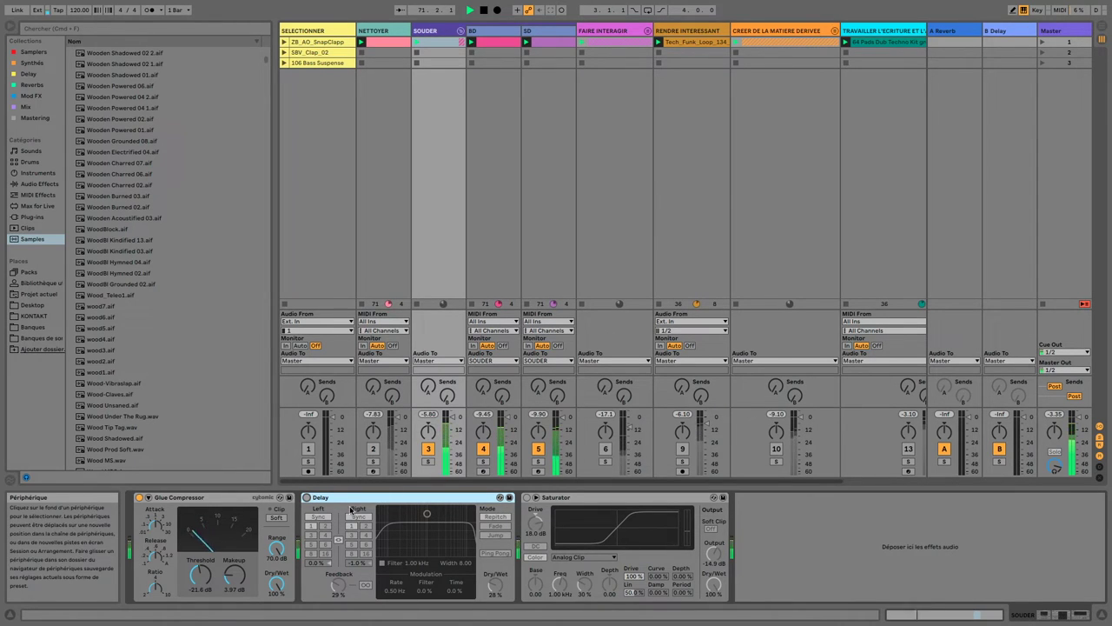
- Audition the Saturator on the SOUDER group and switch it off again
left_click(525, 498)
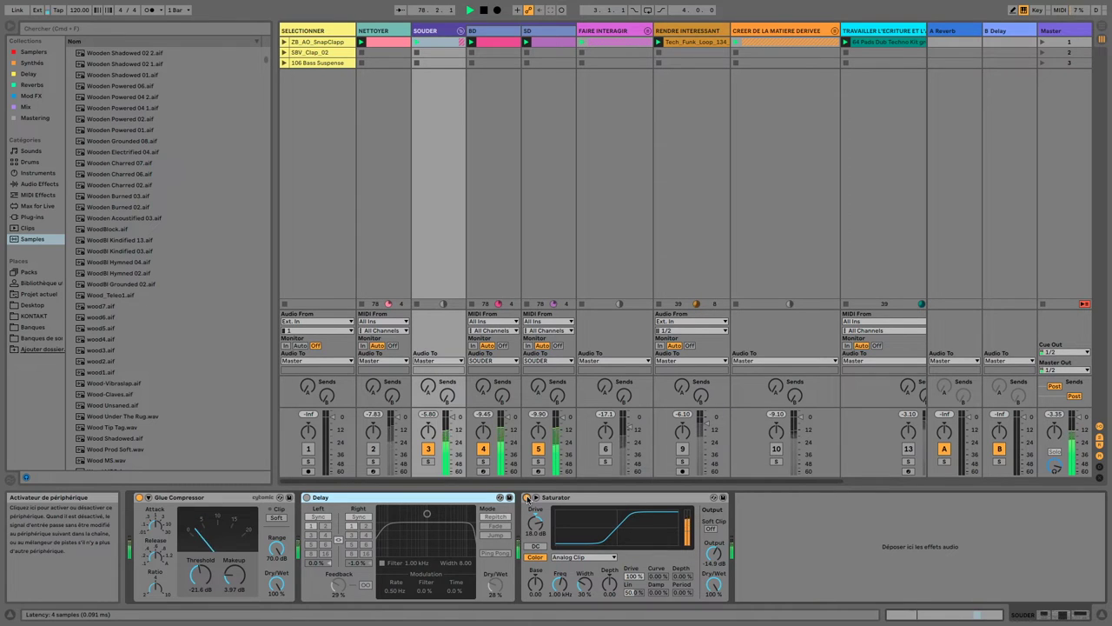
left_click(527, 497)
- Mute the SOUDER group and its BD and SD tracks, and stop playback
left_click(427, 448)
left_click(483, 448)
left_click(537, 448)
key("space")
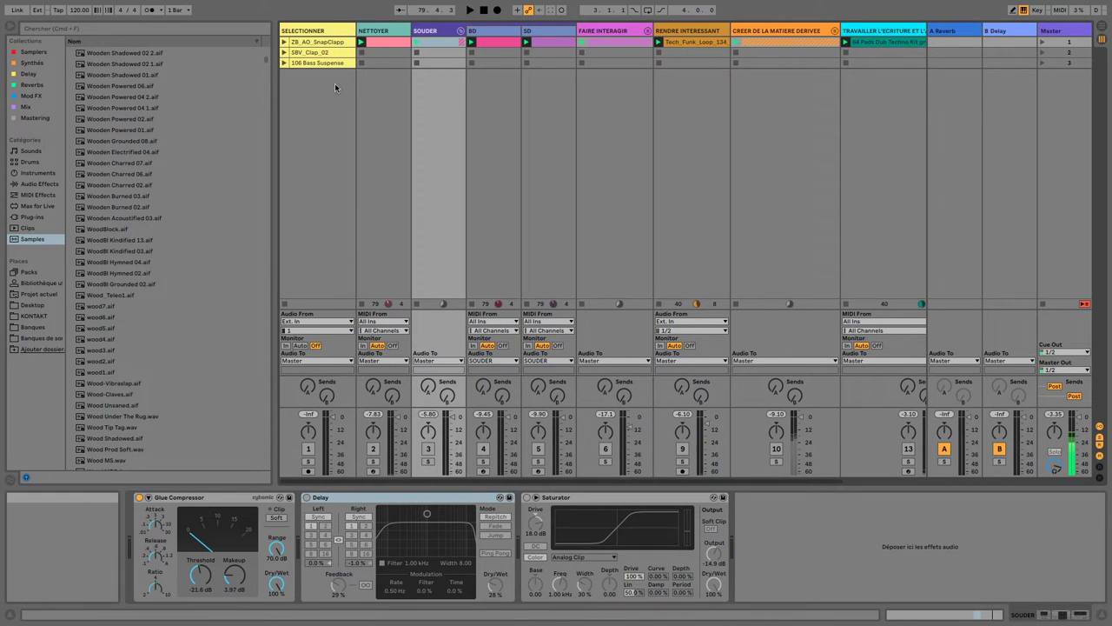
- Collapse the SOUDER group and expand the FAIRE INTERAGIR group
left_click(373, 33)
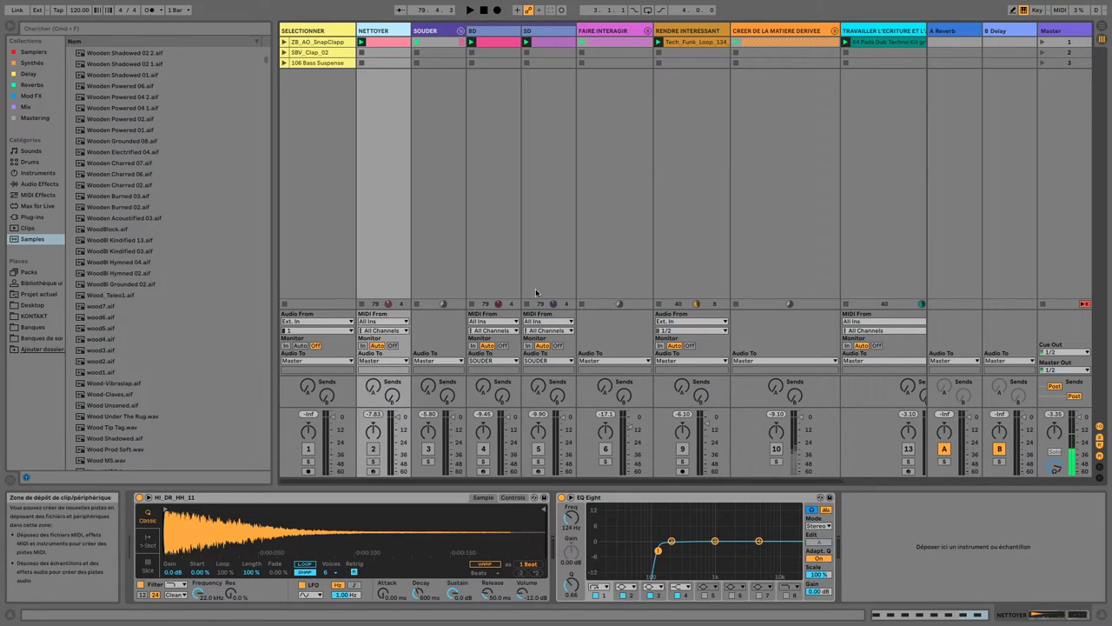
left_click(428, 32)
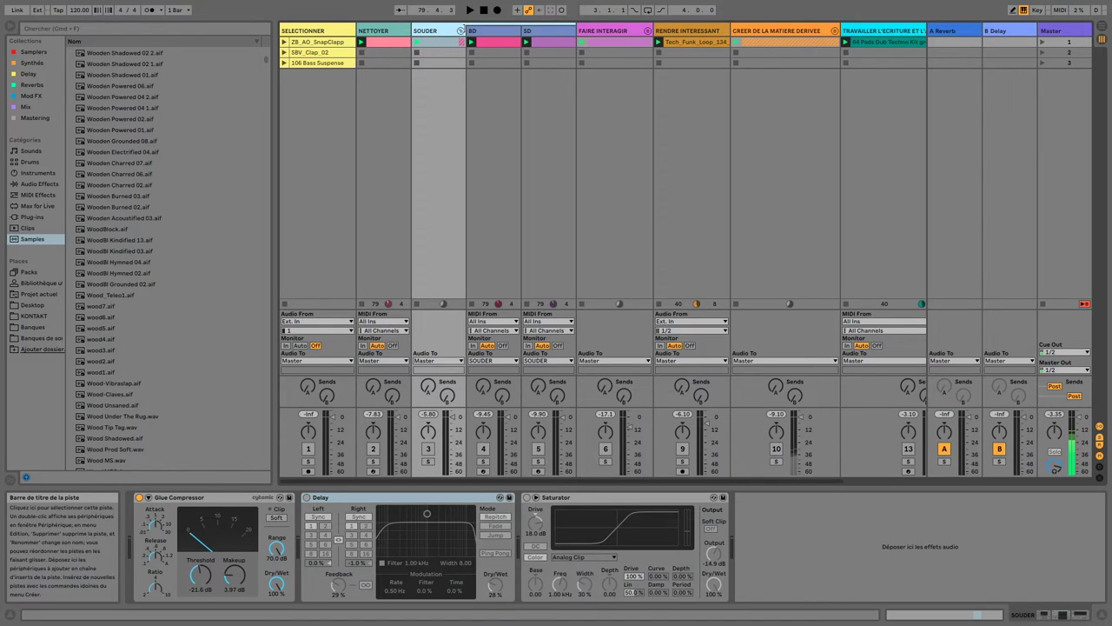
left_click(460, 32)
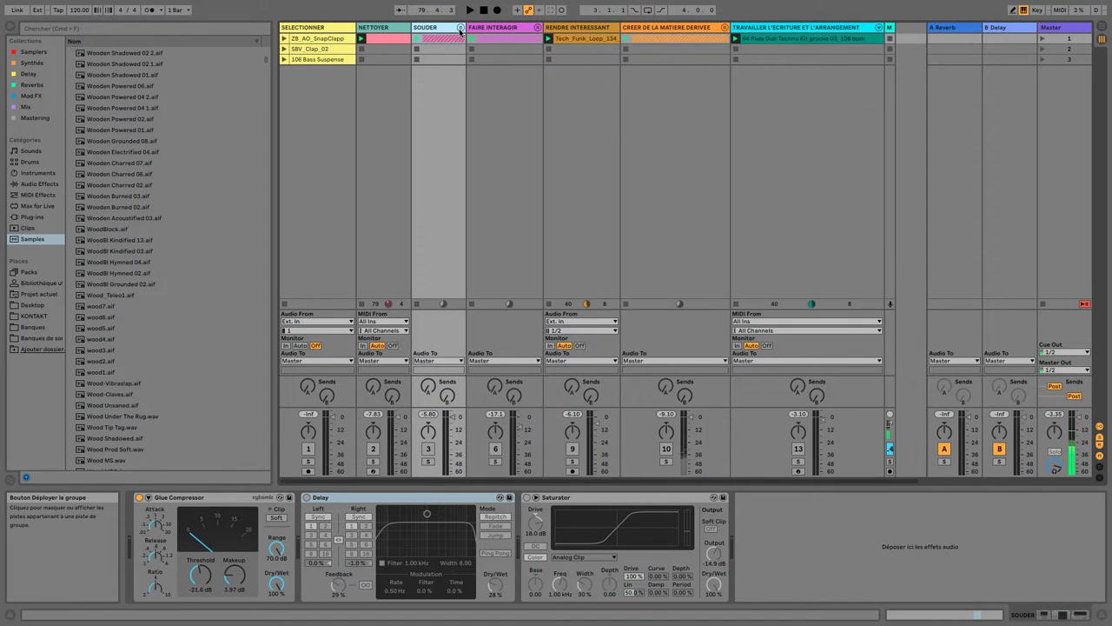
left_click(502, 27)
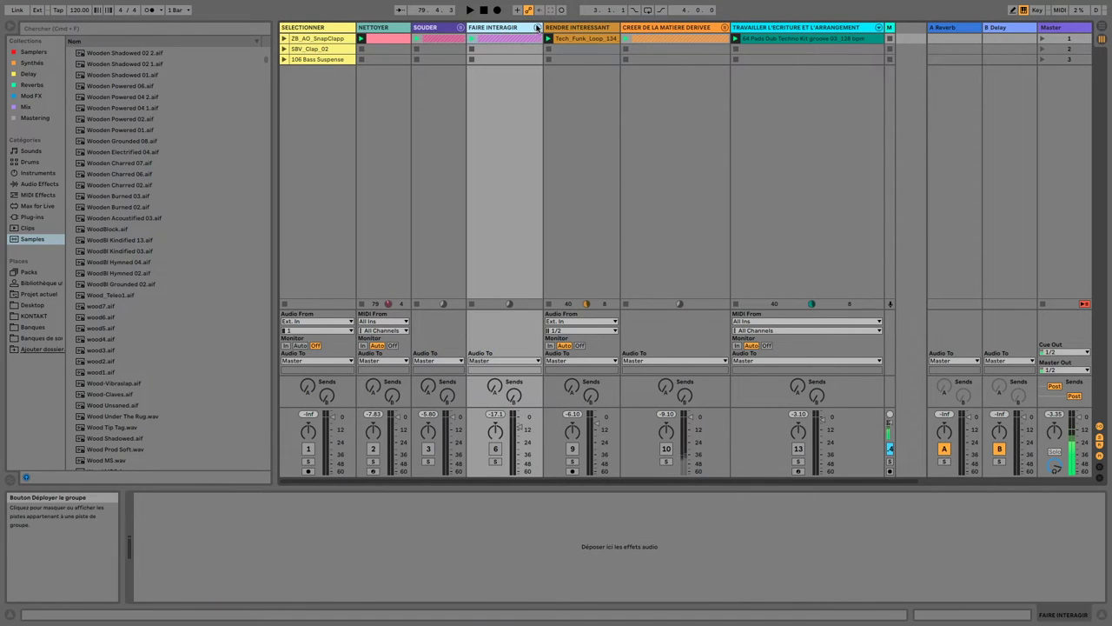
left_click(537, 27)
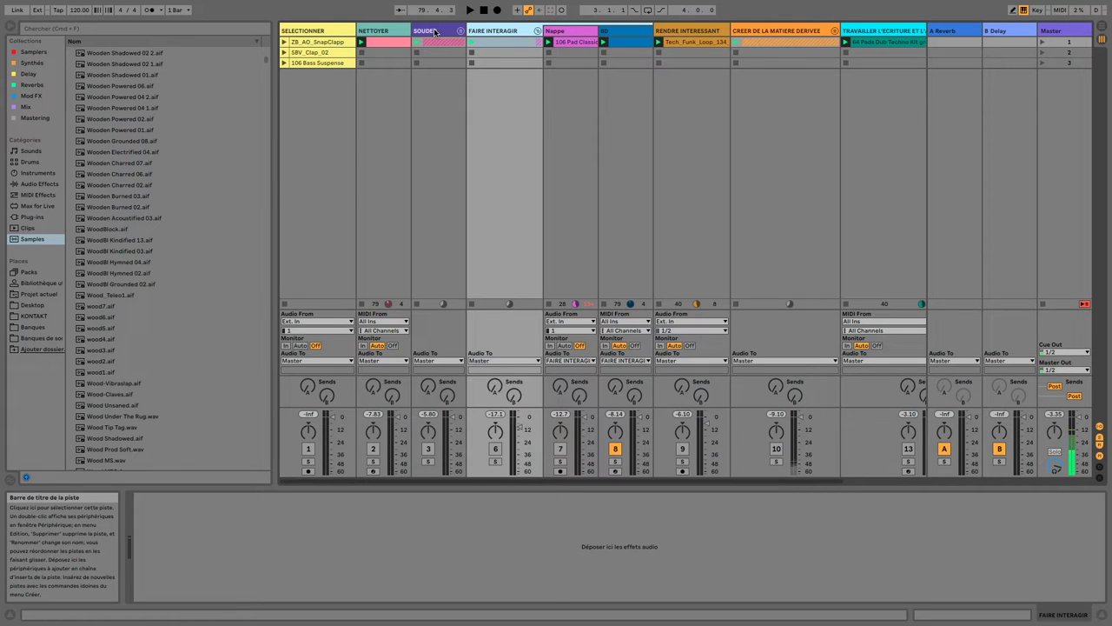
- Examine the devices on the Nappe and BD tracks inside the FAIRE INTERAGIR group
left_click(565, 33)
left_click(617, 32)
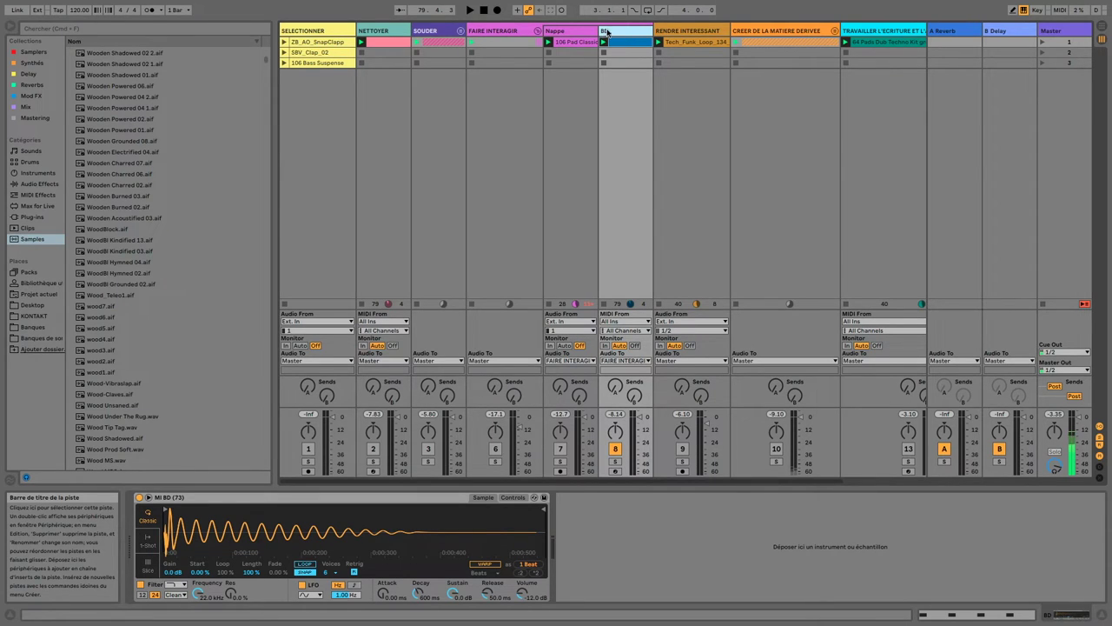
left_click(563, 33)
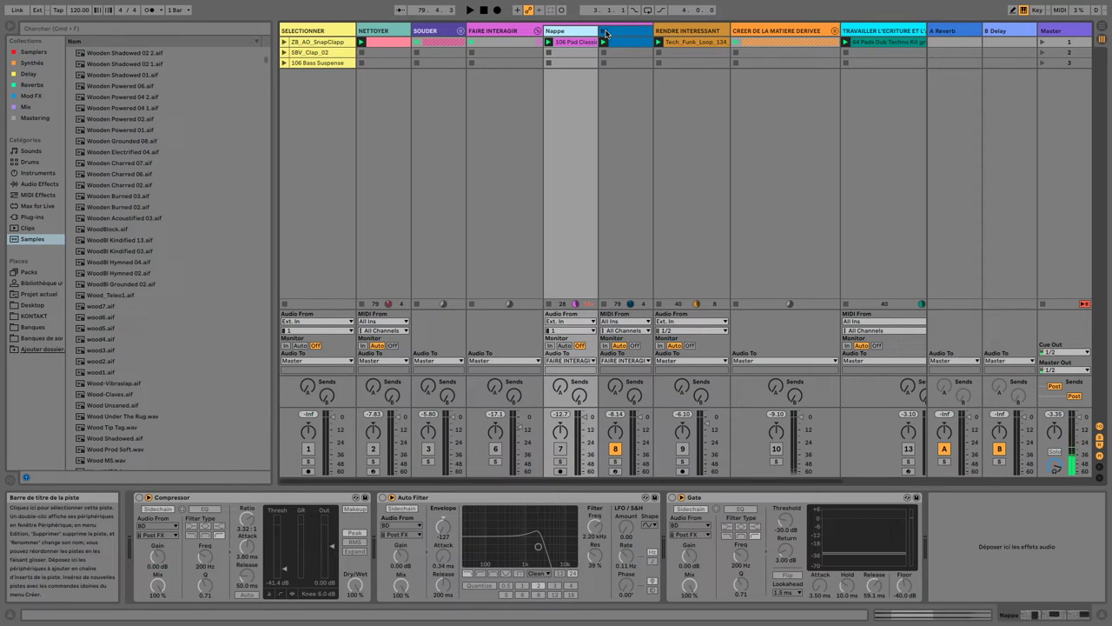
left_click(615, 33)
left_click(590, 34)
left_click(625, 32)
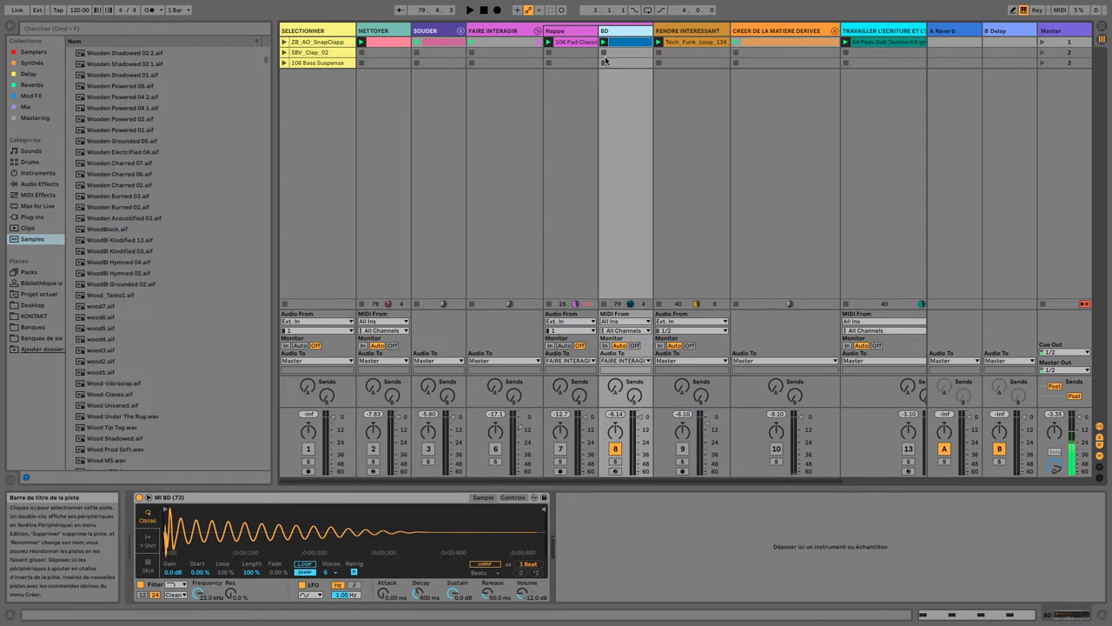
left_click(565, 32)
left_click(513, 32)
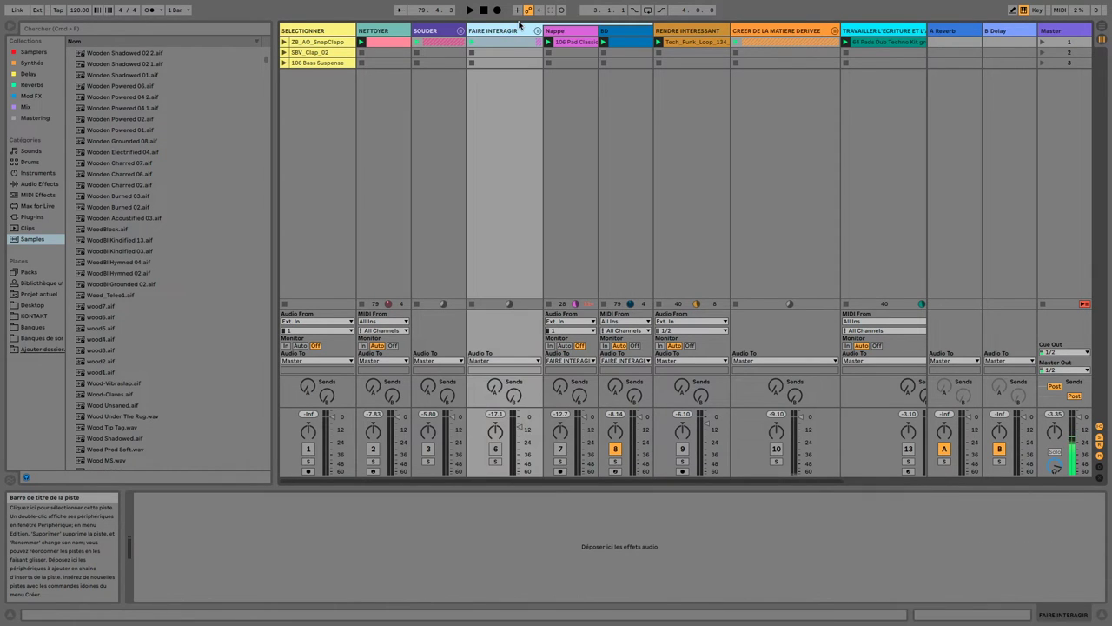
left_click(567, 33)
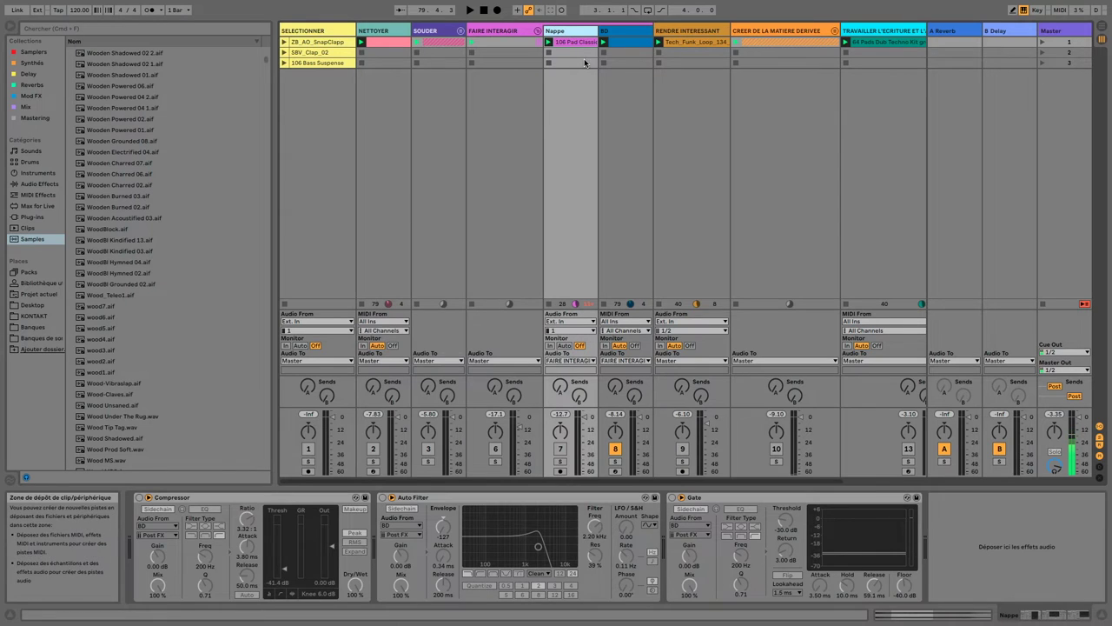
- Start playback, unmute the FAIRE INTERAGIR group and Nappe track, and compare the mix with and without BD, leaving BD active
key("space")
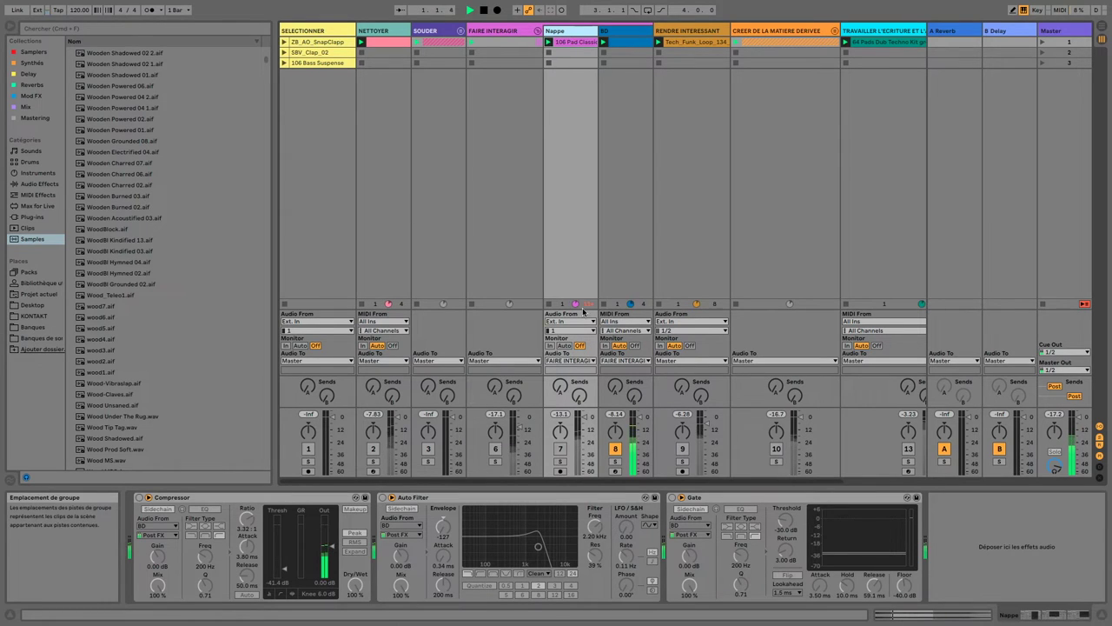
left_click(494, 449)
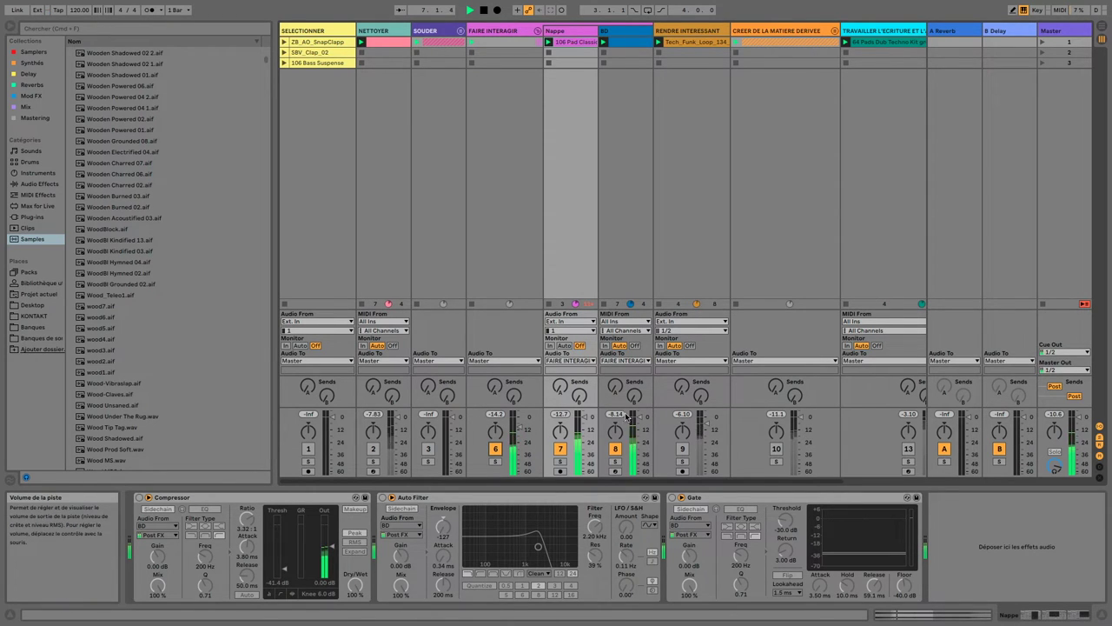
left_click(615, 448)
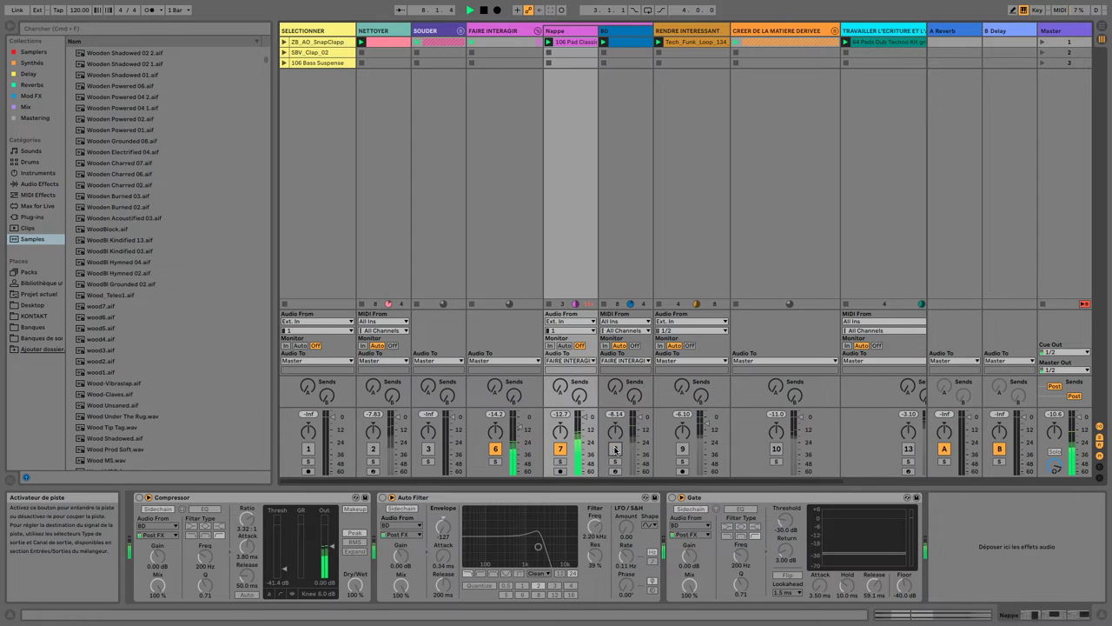
left_click(615, 448)
left_click(613, 449)
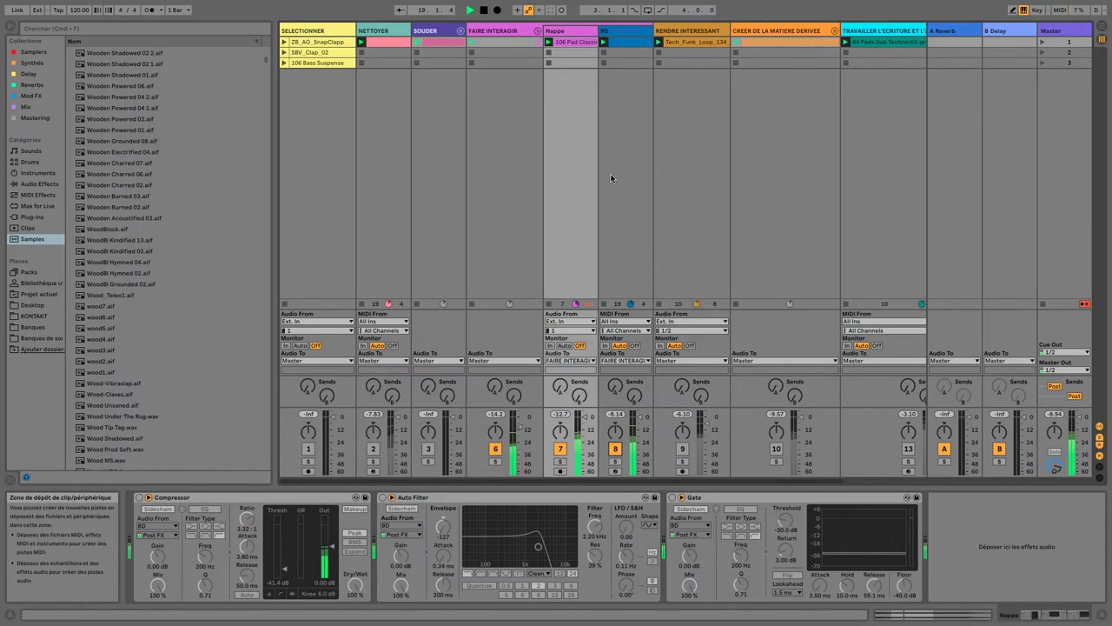
- Recheck the BD track's sample and switch on the Compressor on the Nappe track during playback
left_click(619, 146)
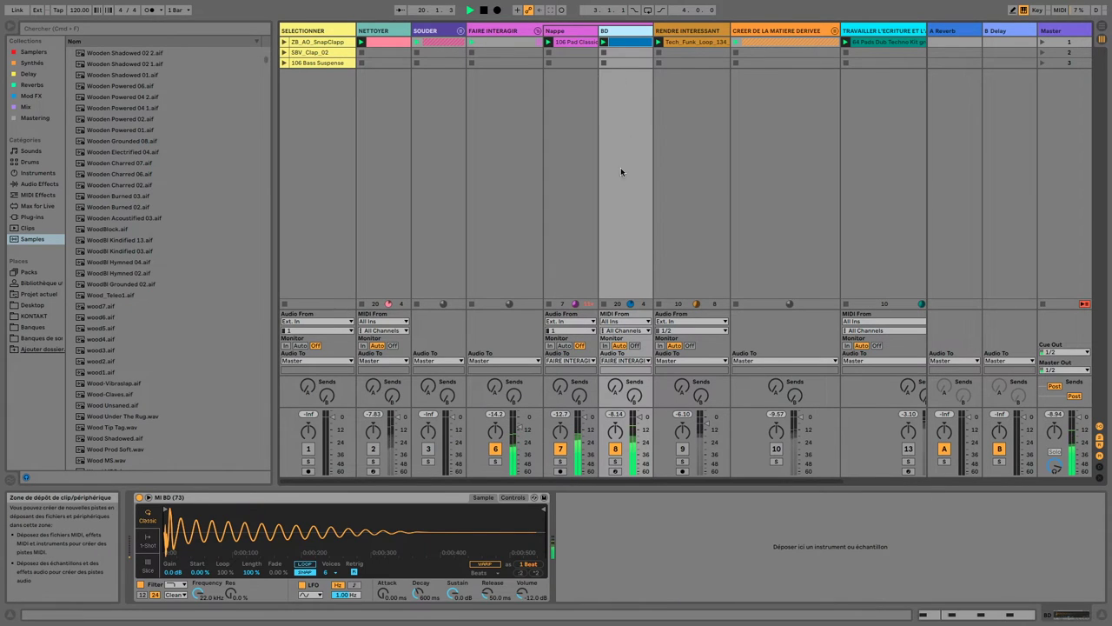
left_click(575, 32)
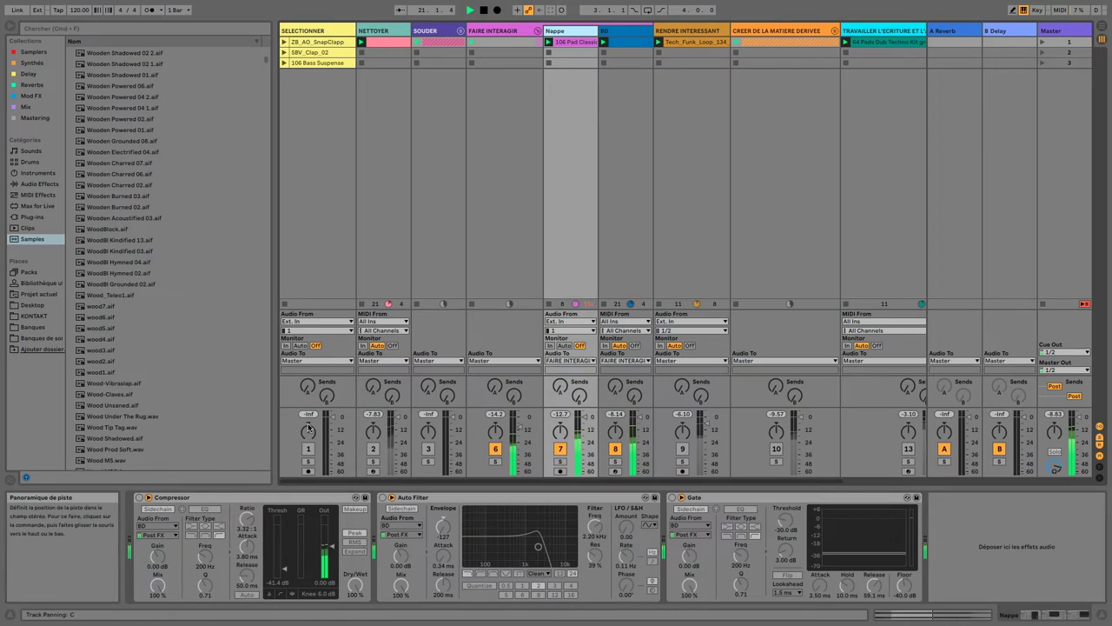
left_click(138, 499)
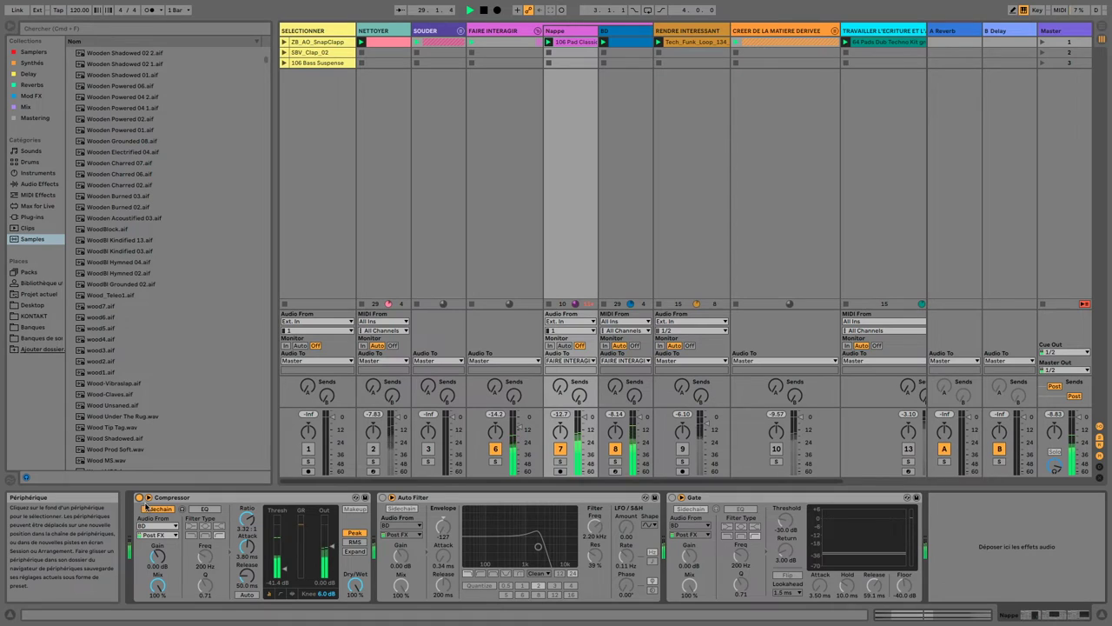
- Try a -13.4 dB threshold on the Nappe Compressor, lower it to -36.5 dB, and play the set briefly
left_click_drag(284, 569, 288, 545)
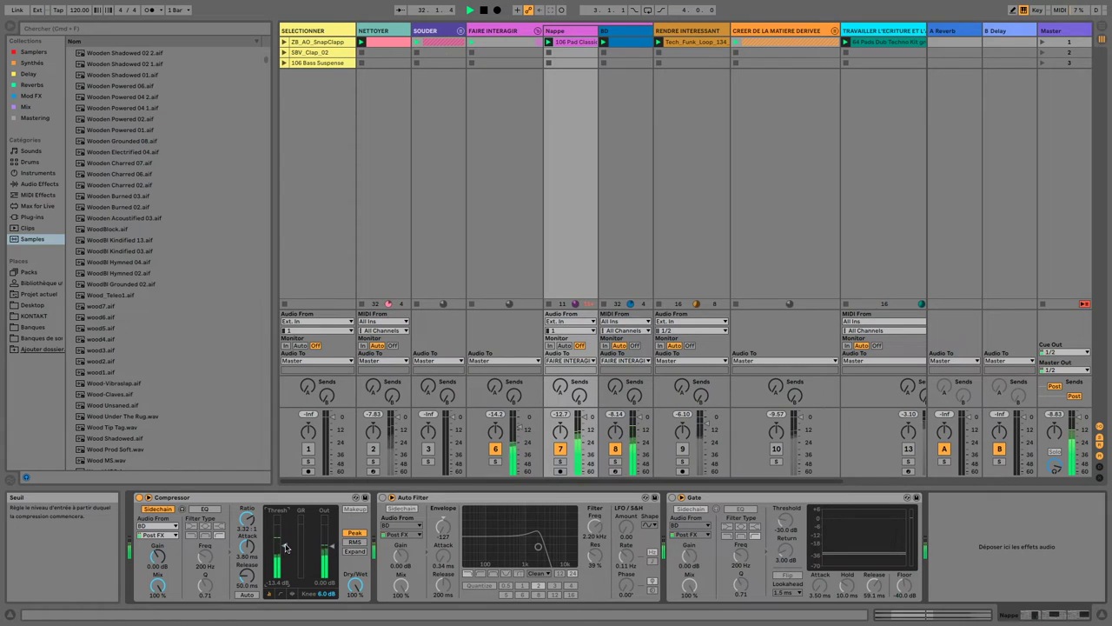
key("space")
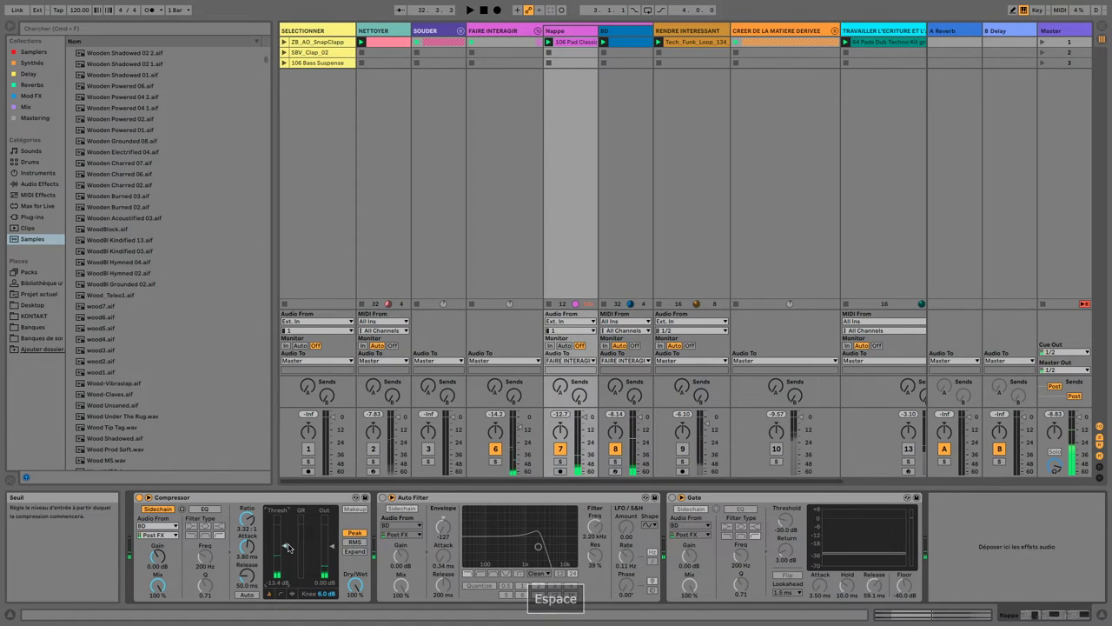
left_click_drag(284, 553, 287, 571)
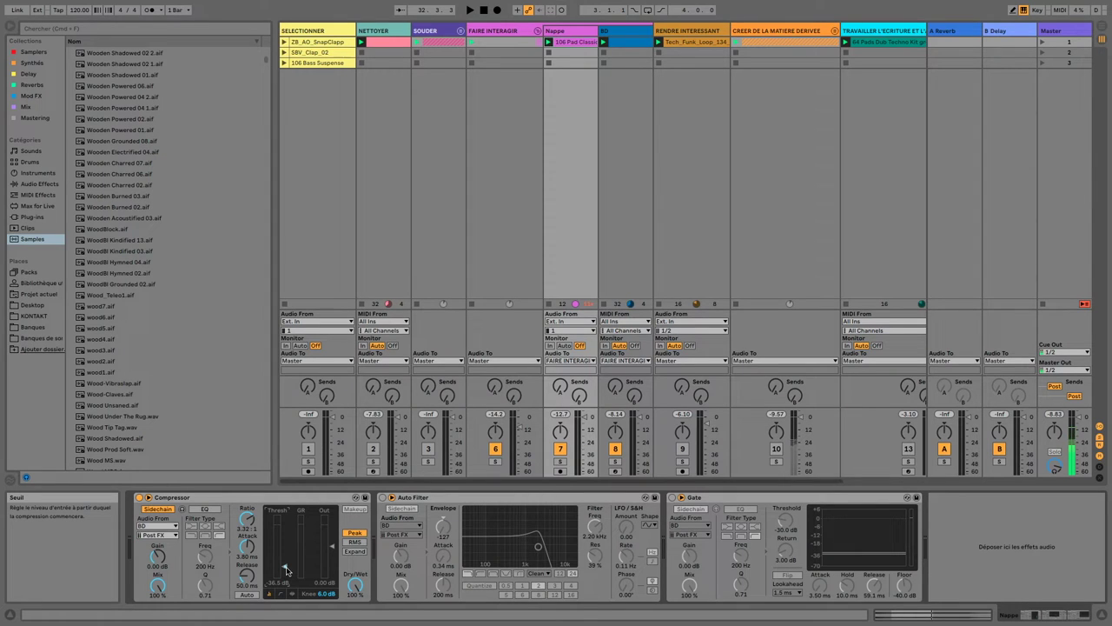
key("space")
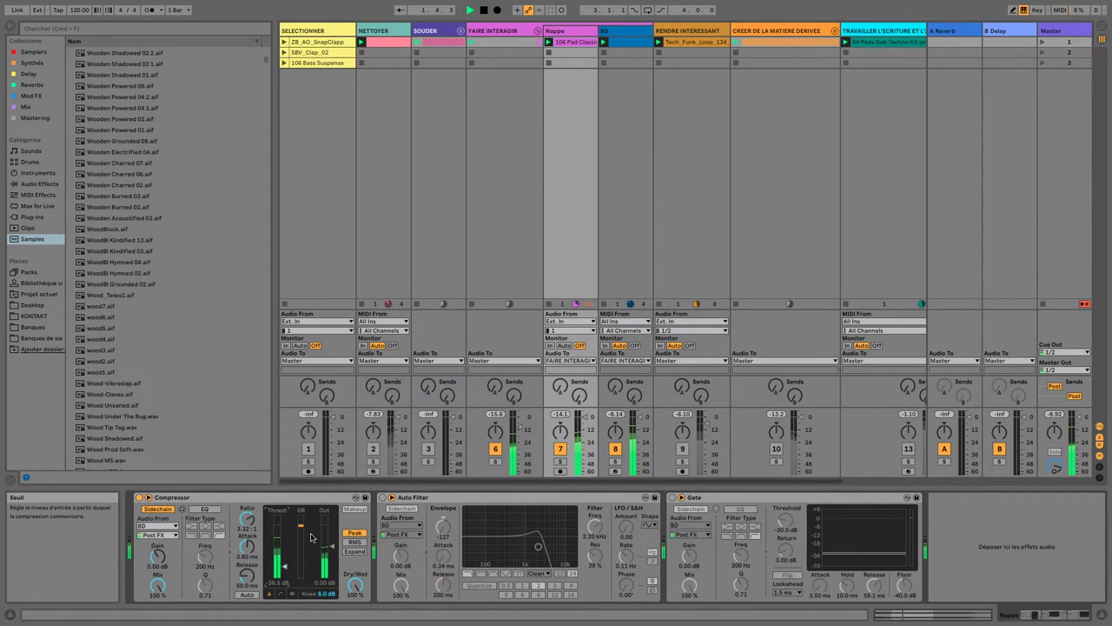
key("space")
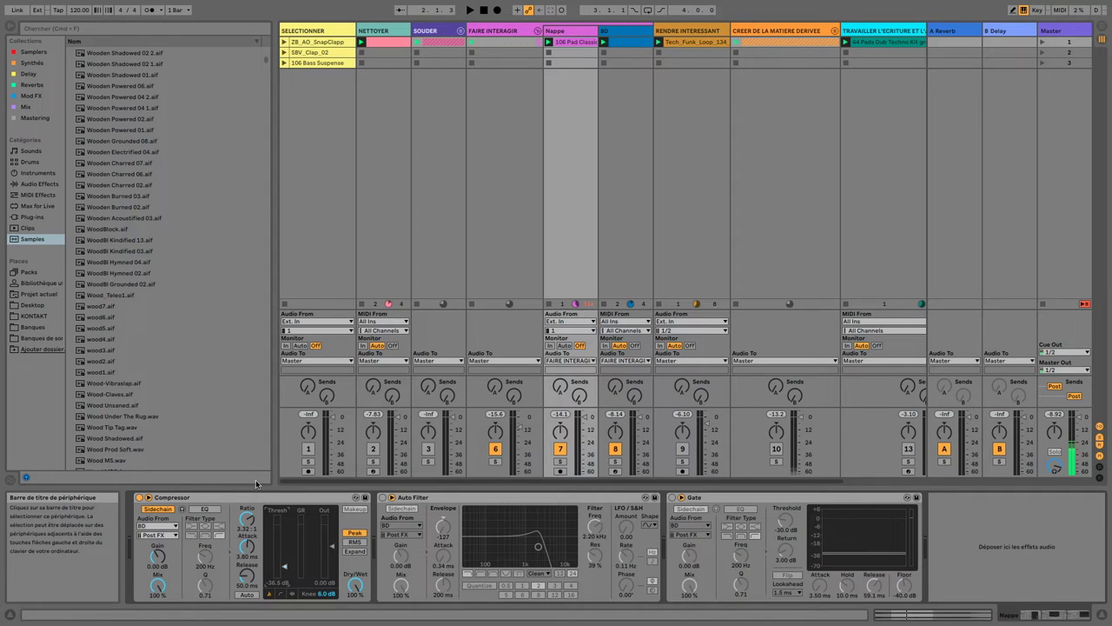
- Return the Tuto MAO set to full screen and redisplay the Nappe track's effects
left_click(220, 521)
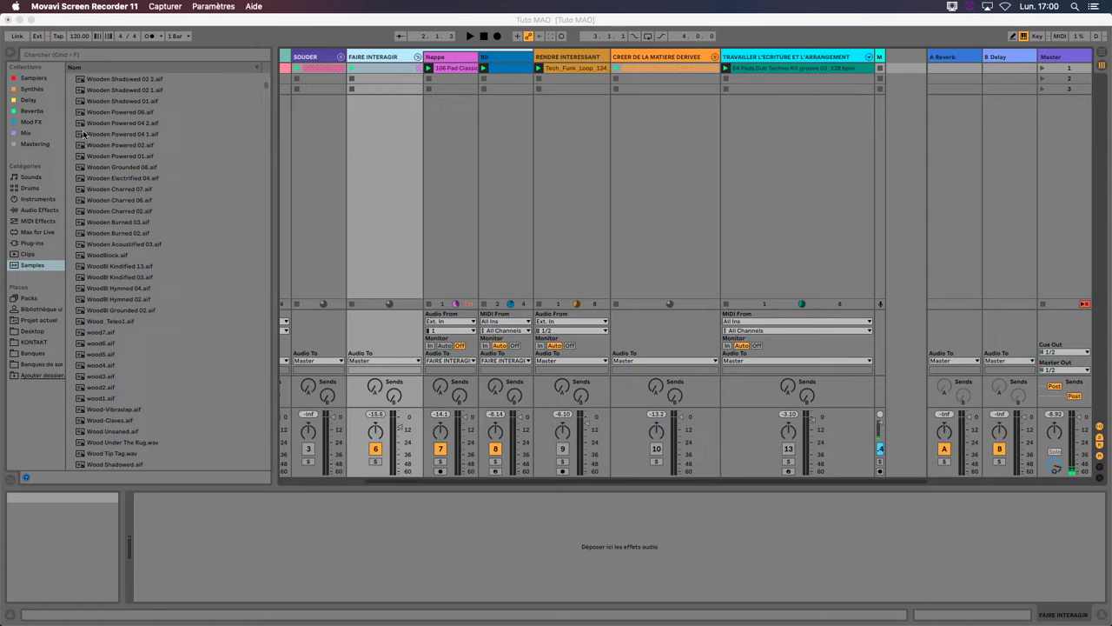
left_click(31, 20)
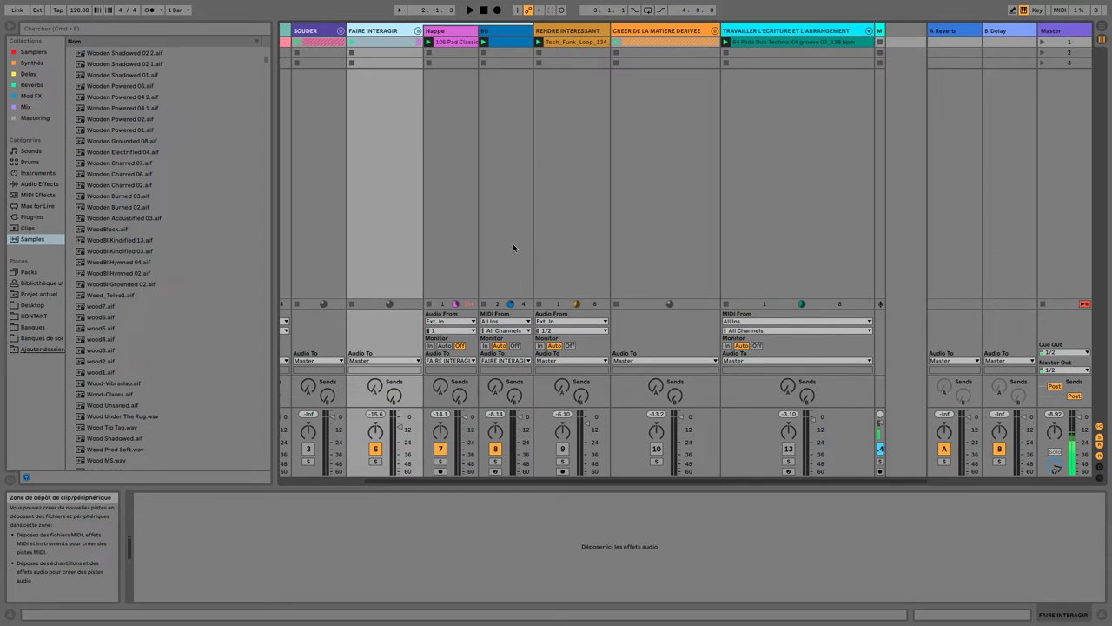
left_click(444, 33)
left_click(496, 35)
left_click(382, 34)
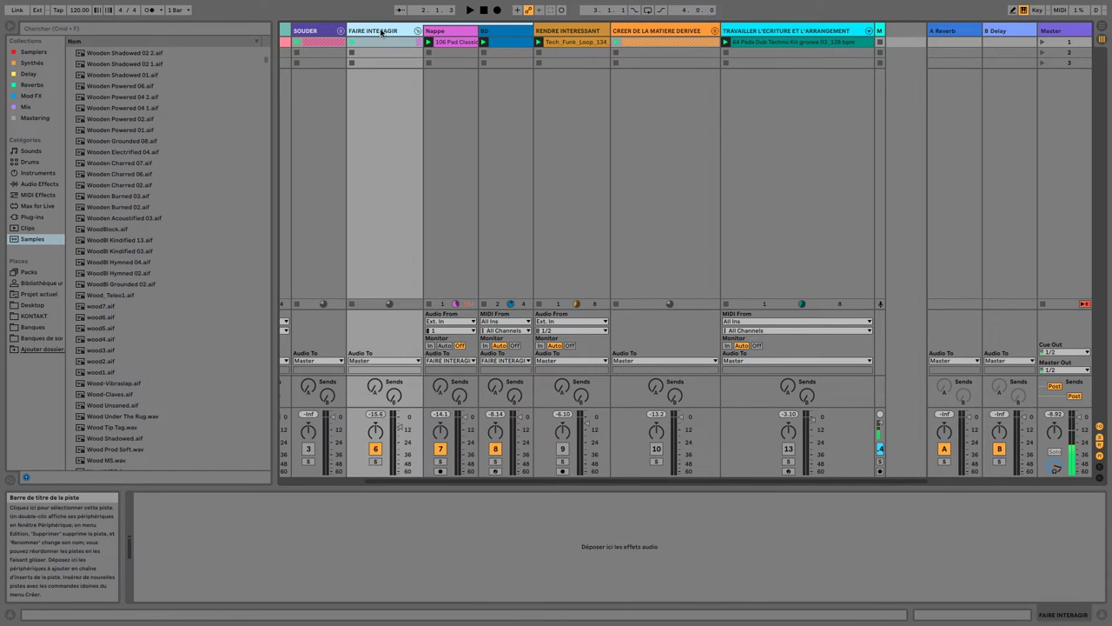
left_click(439, 32)
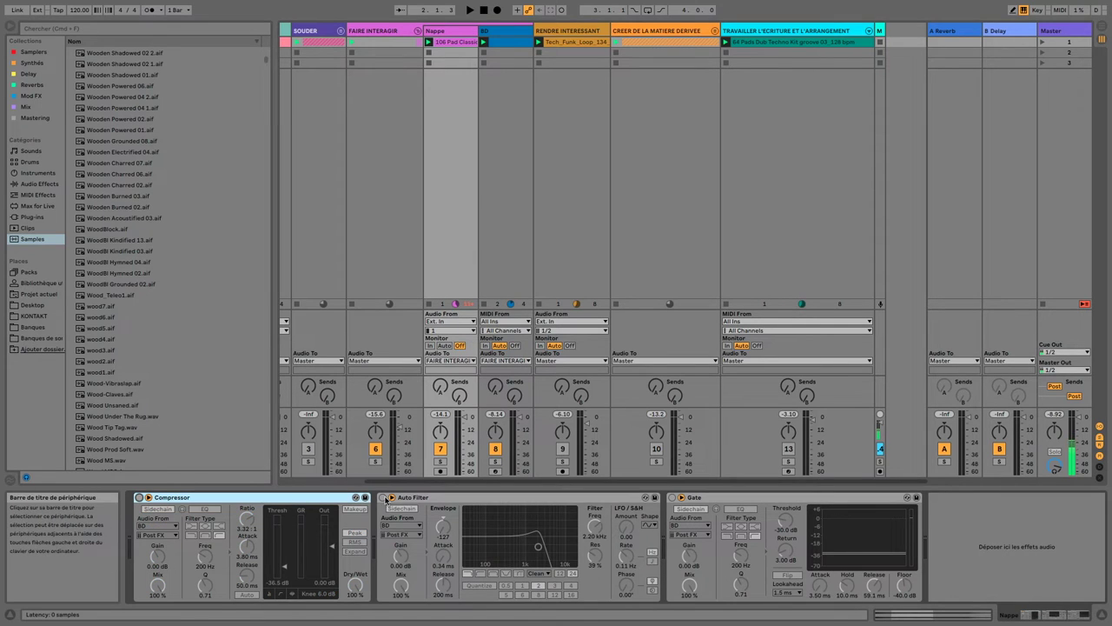
- Start playback, switch on the Auto Filter on the Nappe track to hear it, and stop playback
key("space")
left_click(382, 499)
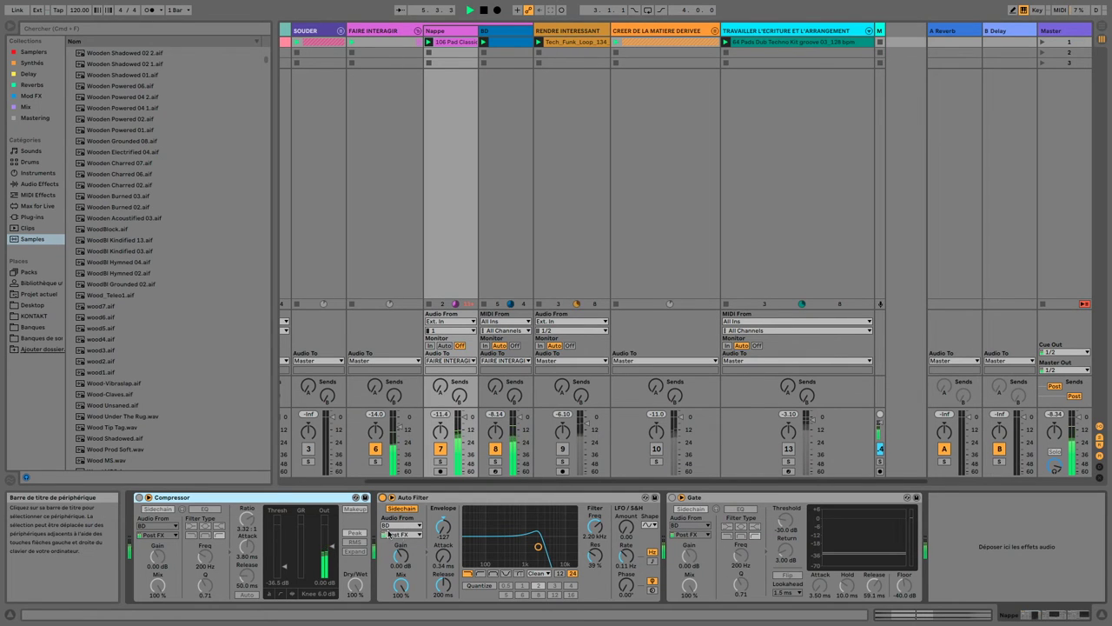
key("space")
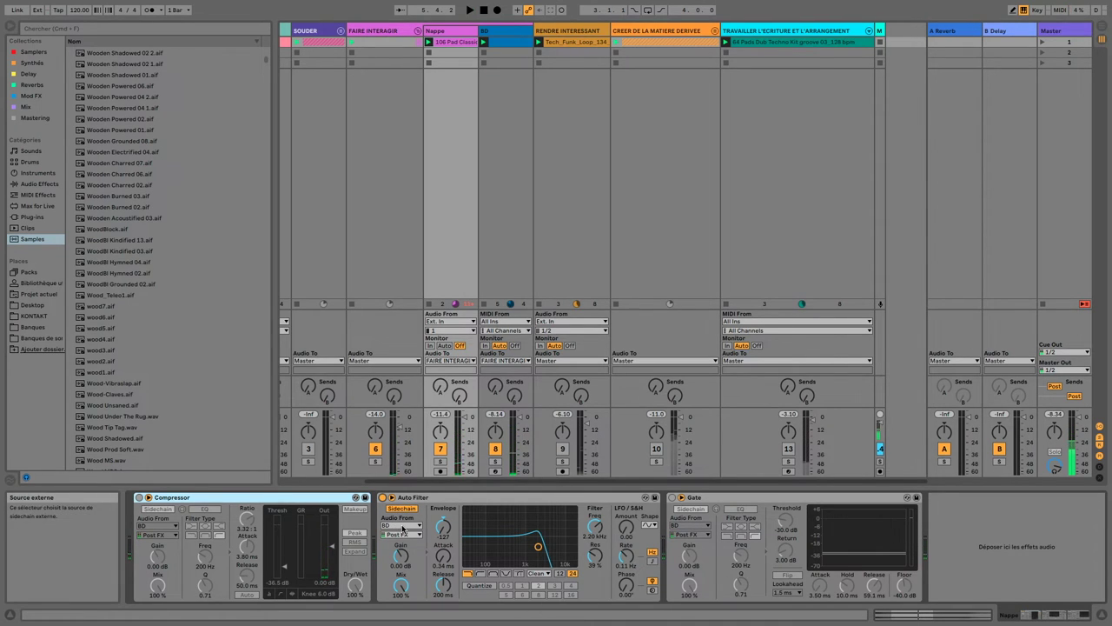
- Look up the sidechain source choices in the Nappe track's Auto Filter without changing the source from BD
left_click(401, 525)
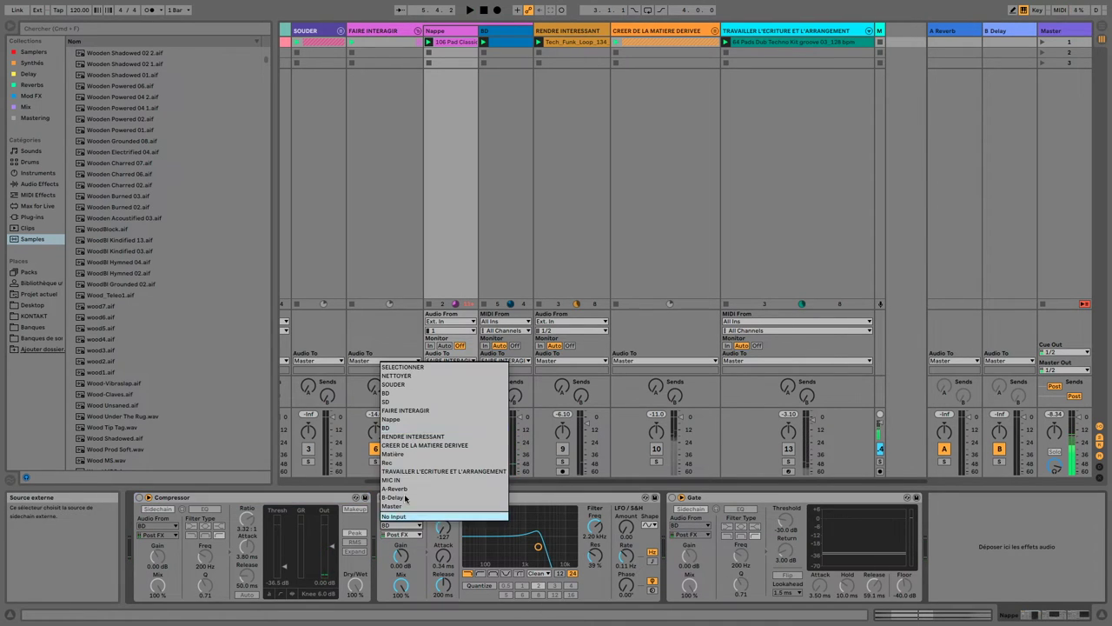
left_click(426, 543)
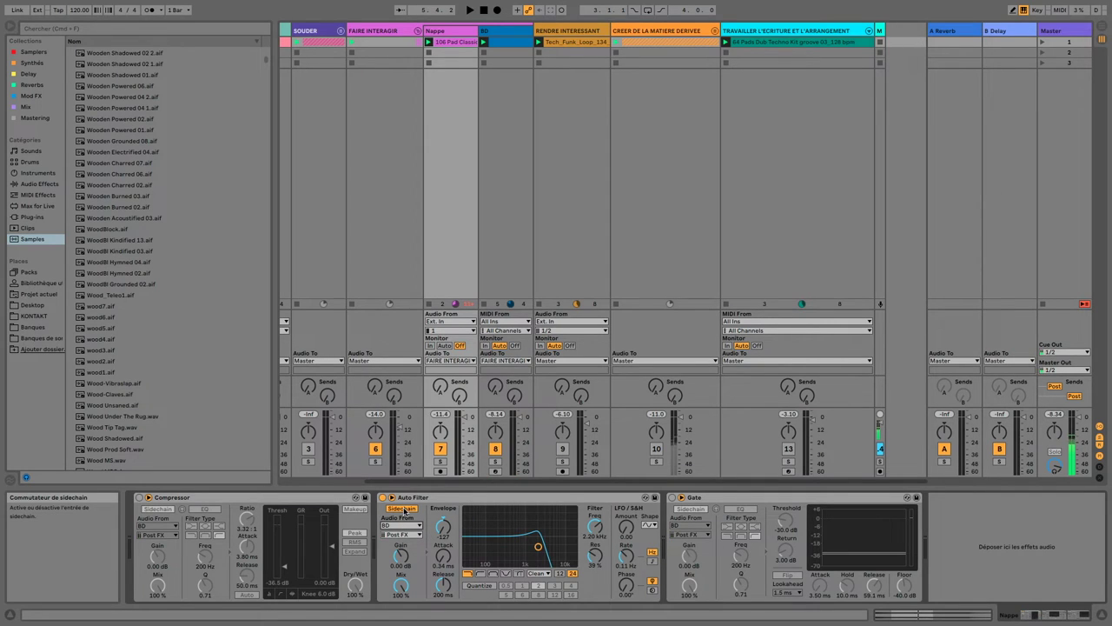
left_click(404, 511)
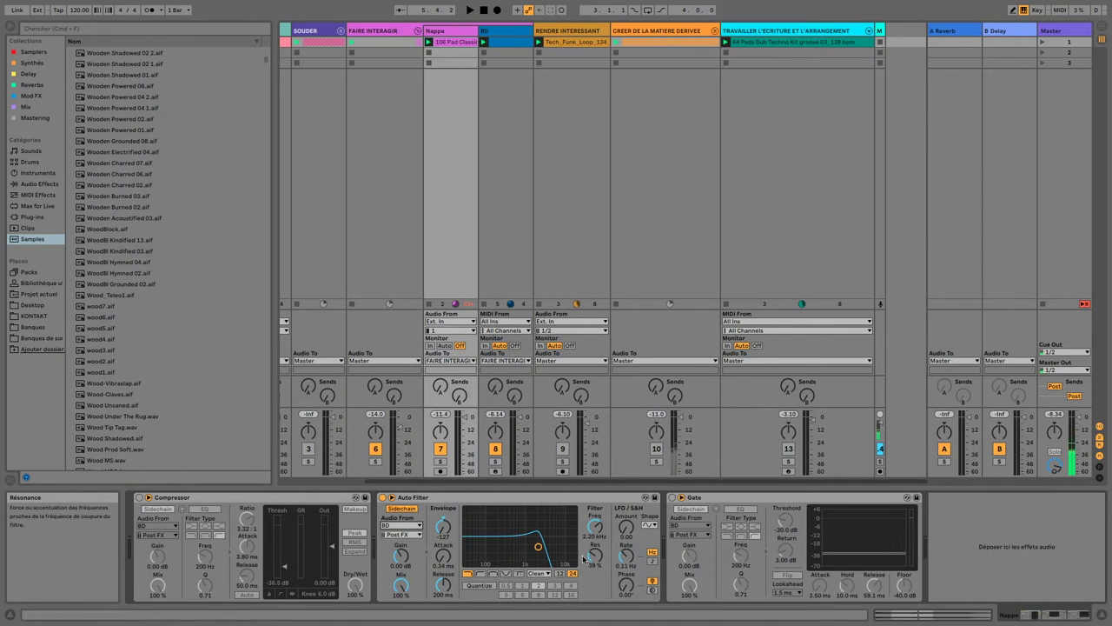
- Replay the set with the Auto Filter on the Nappe track, and switch the filter off
left_click(424, 498)
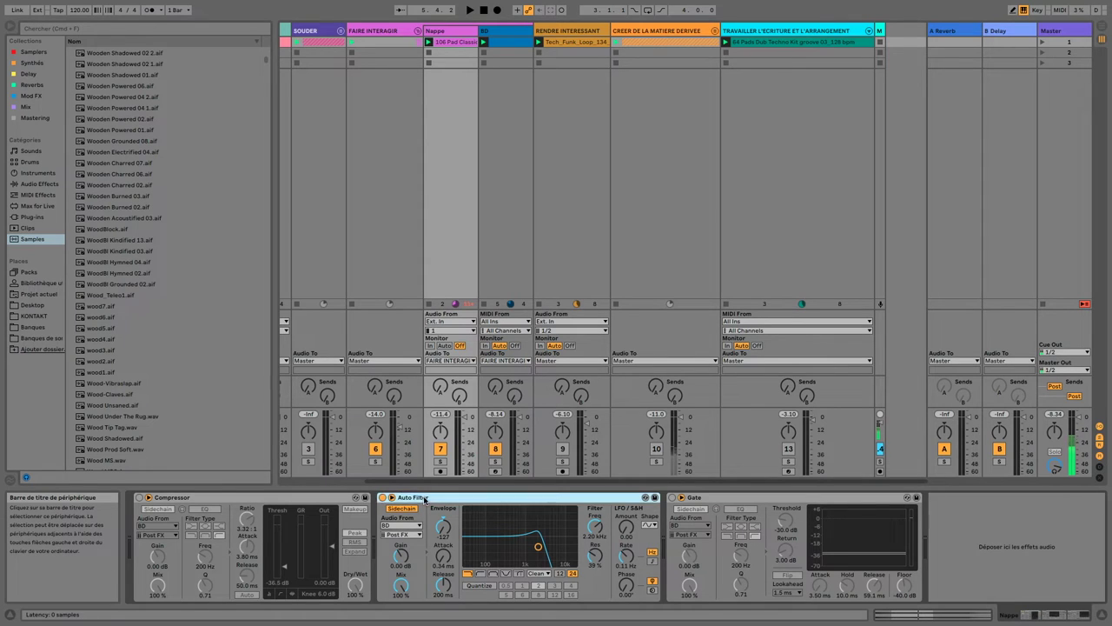
key("space")
left_click(380, 498)
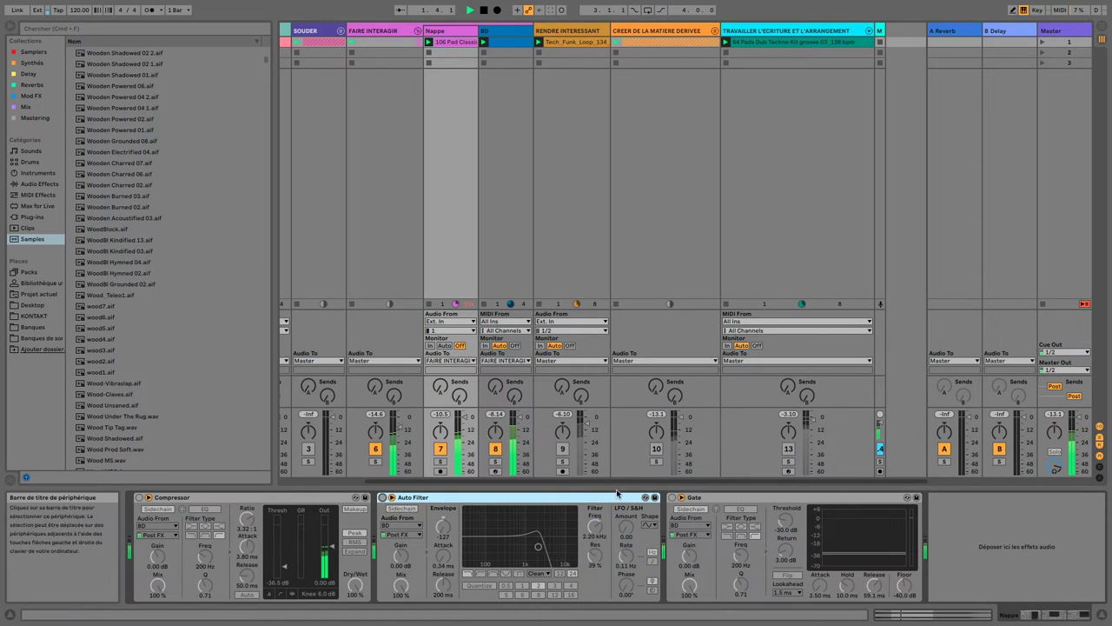
- Audition the Gate on the Nappe track with Flip briefly enabled, stop playback, and switch the Gate off
left_click(672, 498)
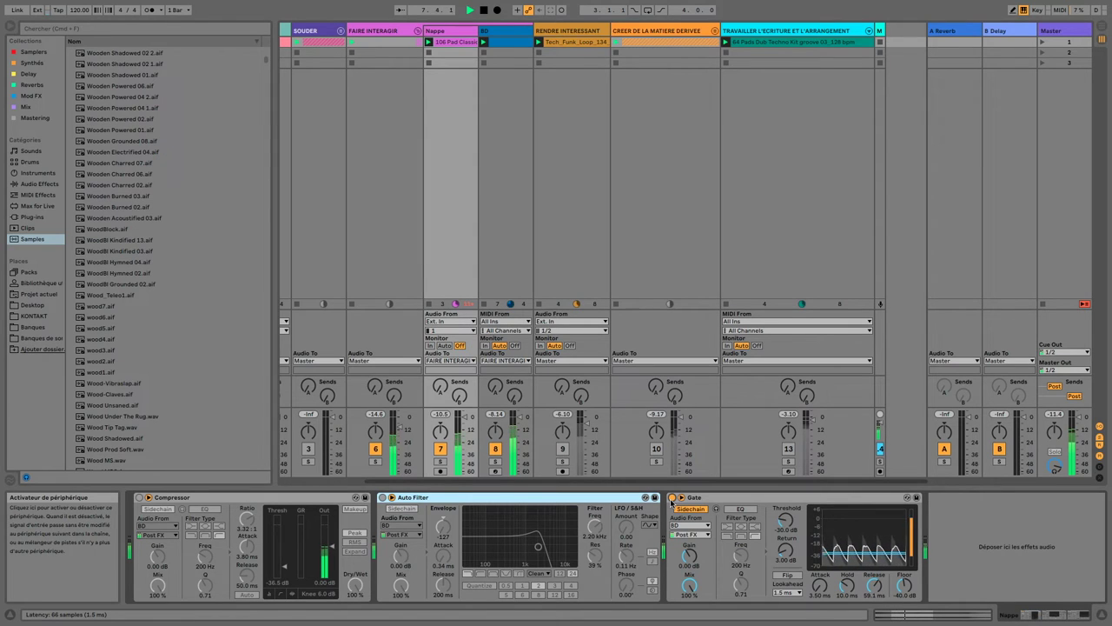
left_click(793, 578)
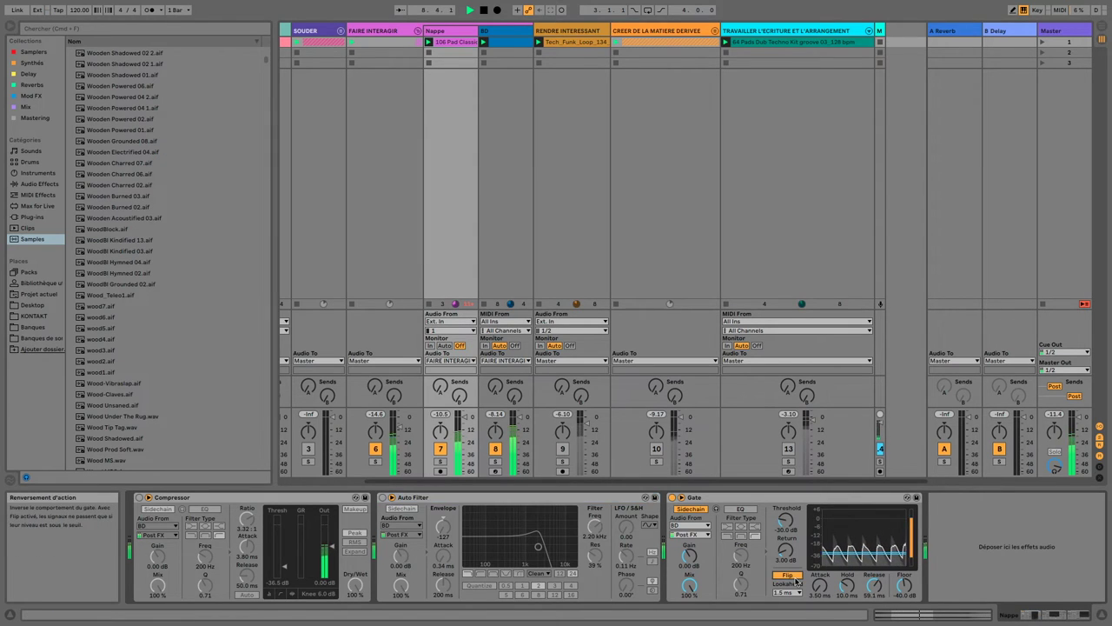
left_click(793, 578)
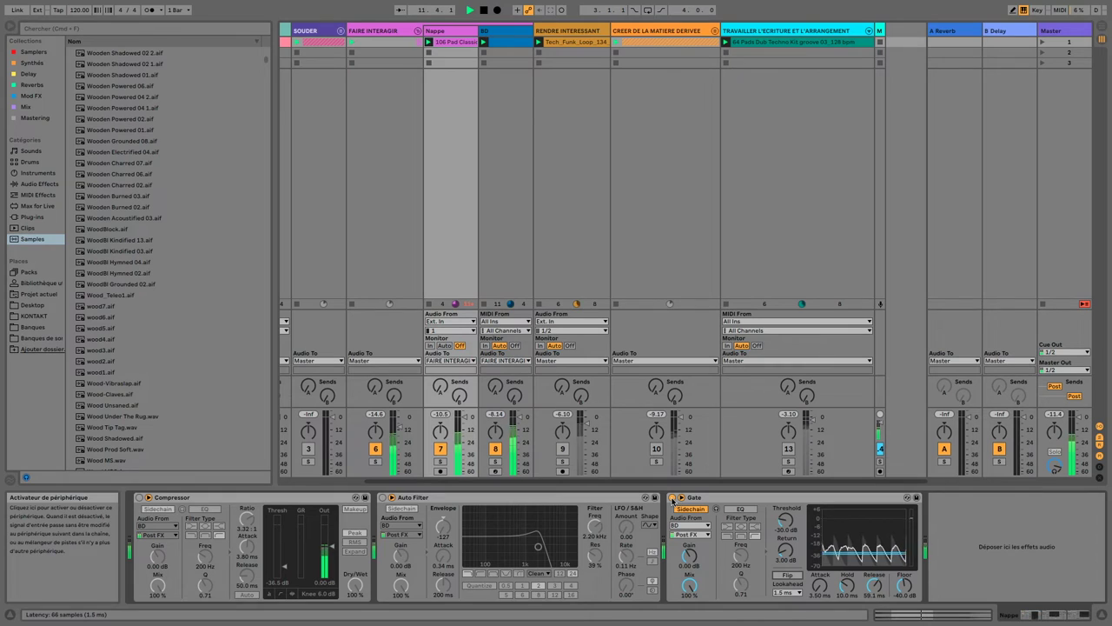
key("space")
left_click(699, 498)
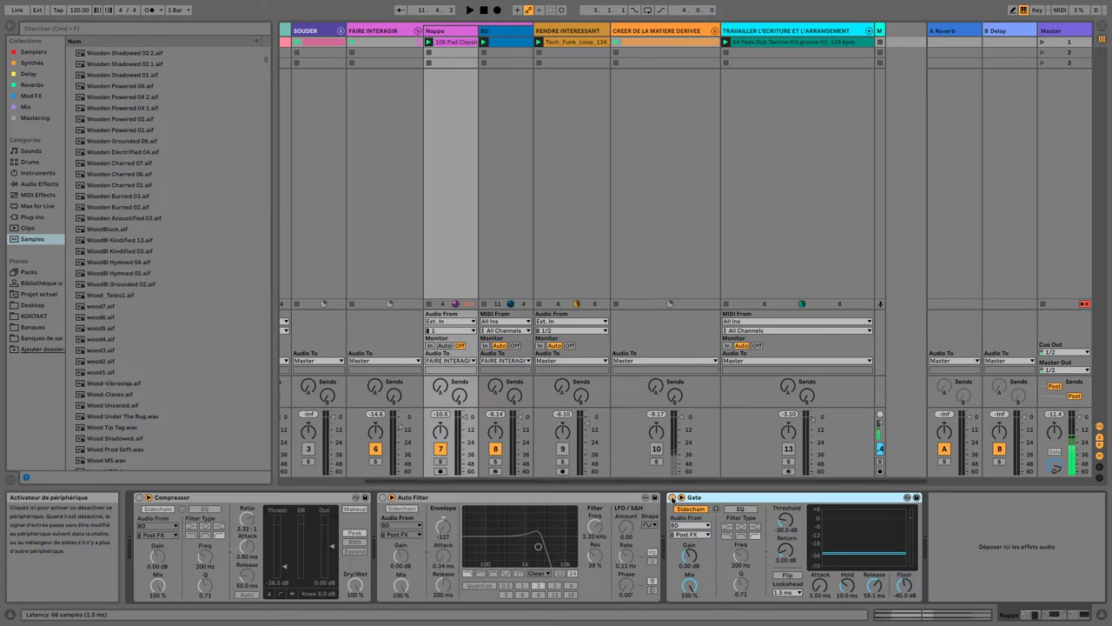
left_click(671, 499)
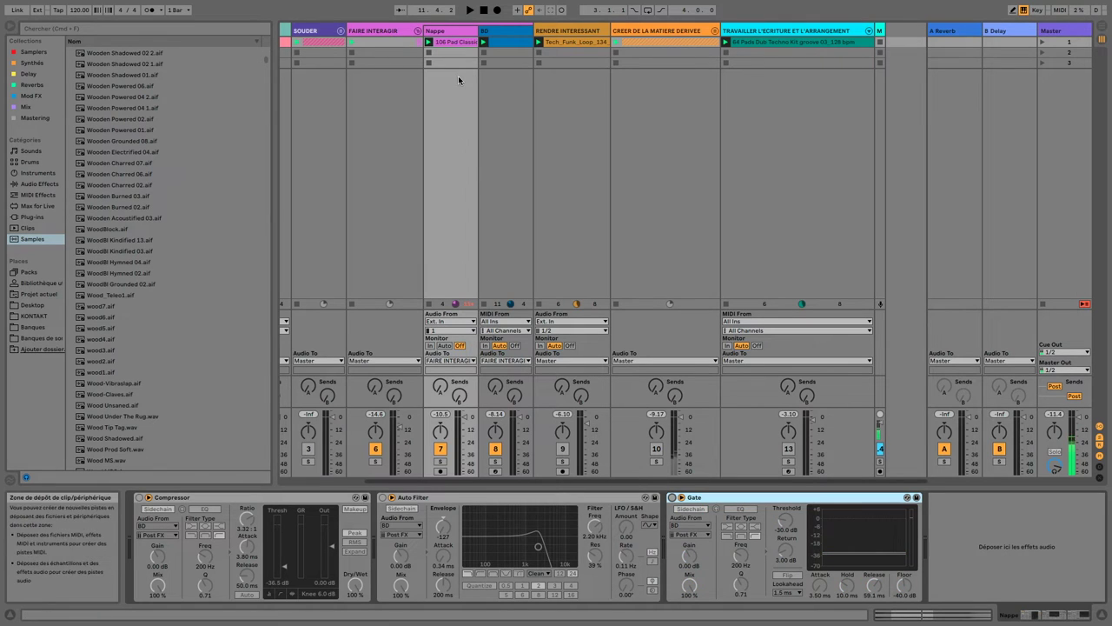
- Fold the FAIRE INTERAGIR group and display the effects of the RENDRE INTERESSANT track
left_click(418, 31)
left_click(428, 30)
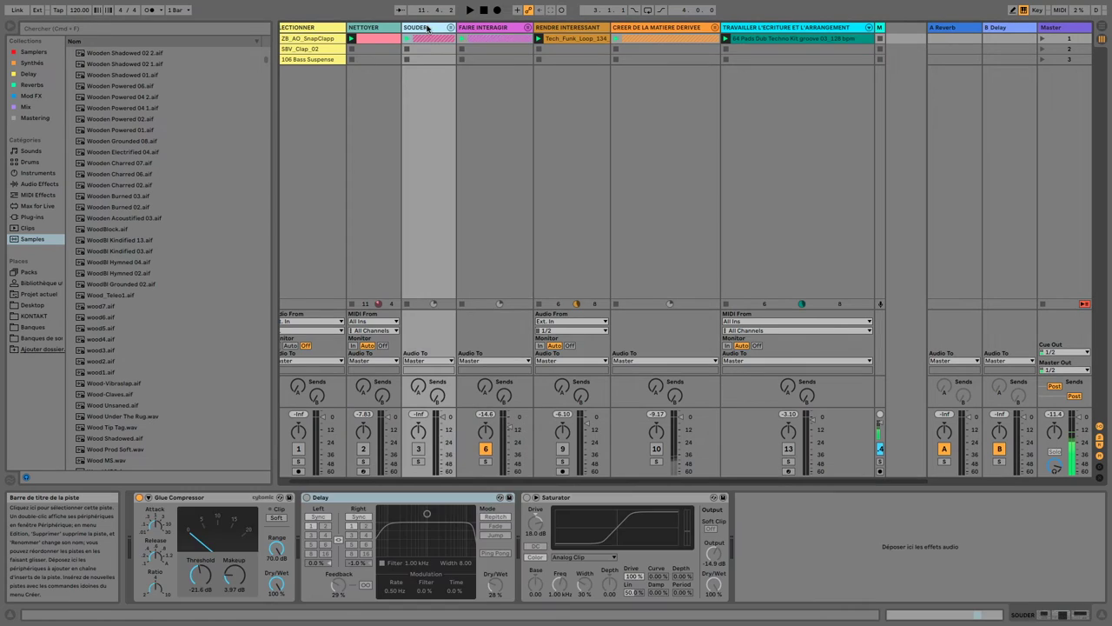
left_click(493, 28)
left_click(564, 29)
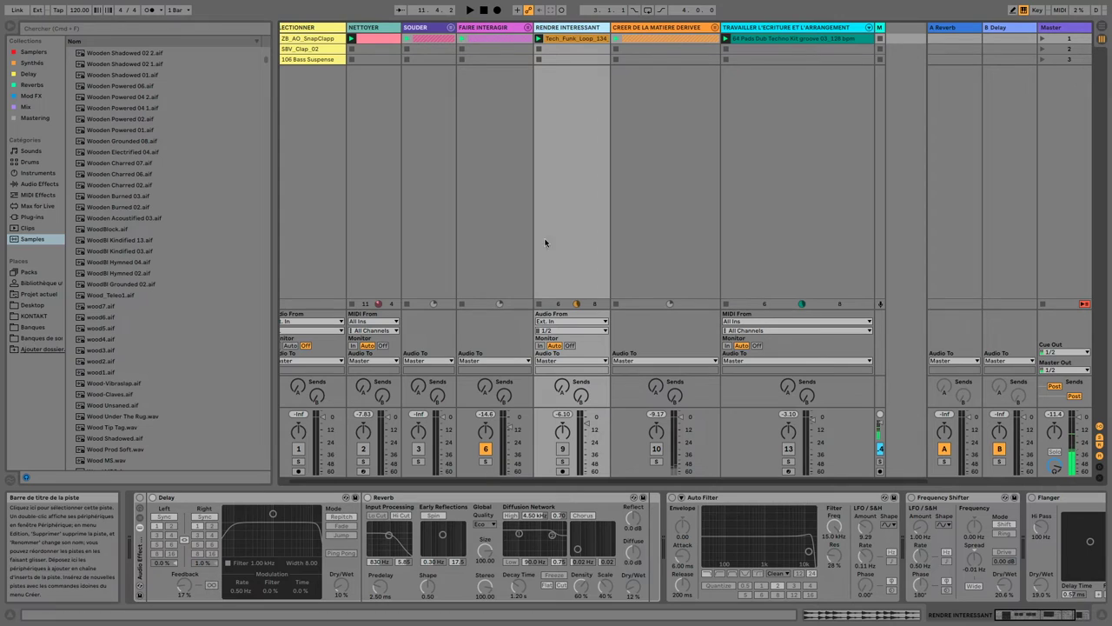
- Mute the FAIRE INTERAGIR group, activate the RENDRE INTERESSANT track, and launch its Tech_Funk_Loop_134 clip
left_click(487, 449)
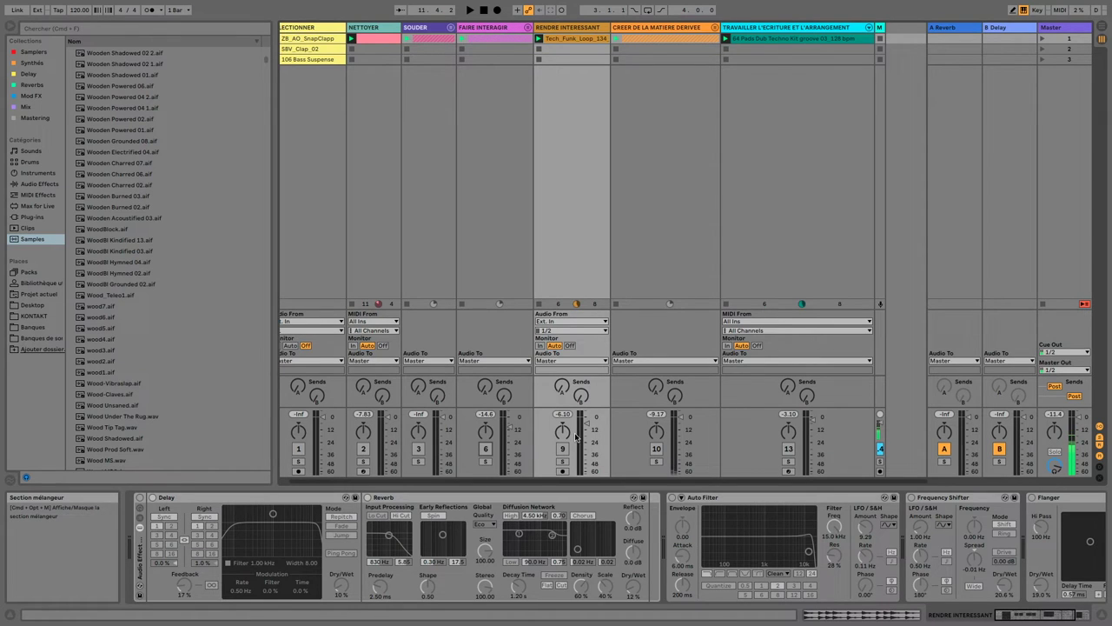
left_click(562, 449)
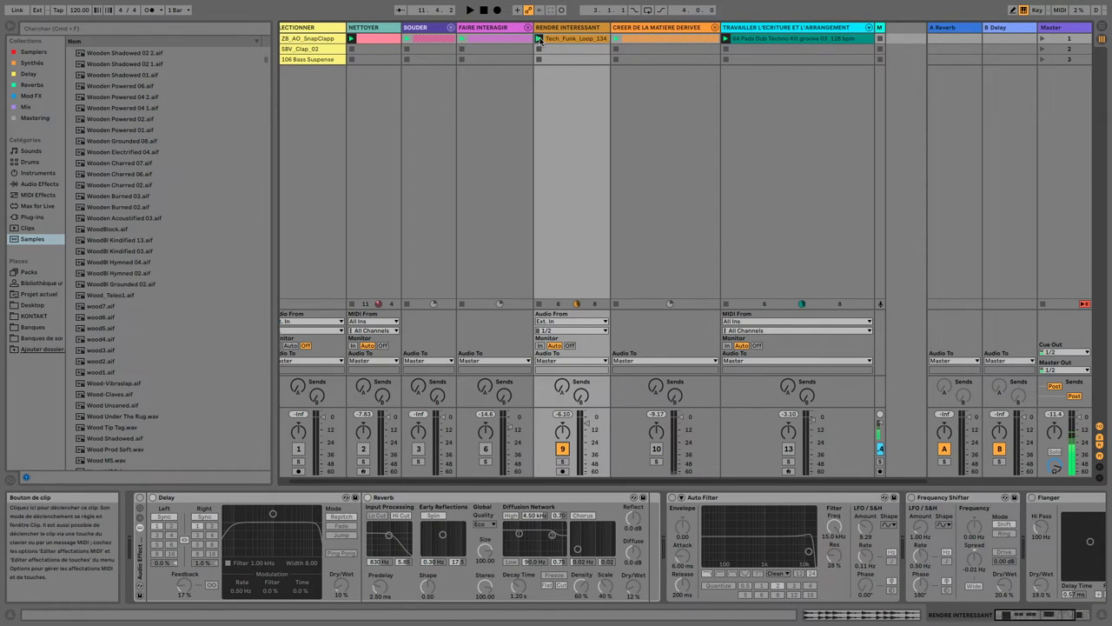
left_click(539, 40)
scroll(587, 421, "up", 3)
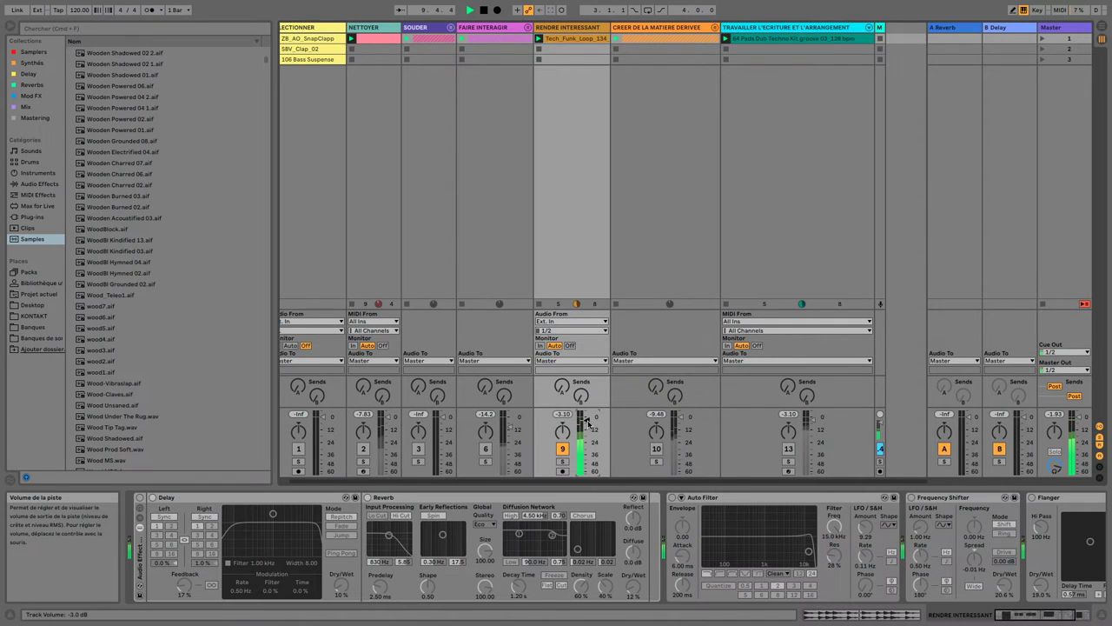
- Mute the RENDRE INTERESSANT track, select its Delay, and reactivate the track during playback
left_click(563, 448)
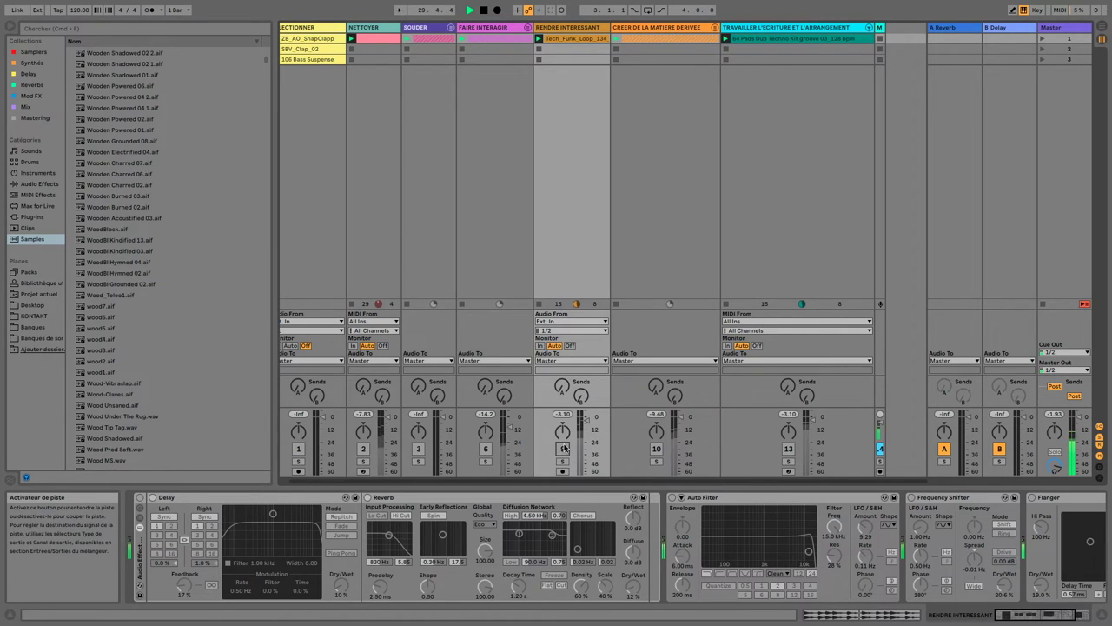
left_click(417, 501)
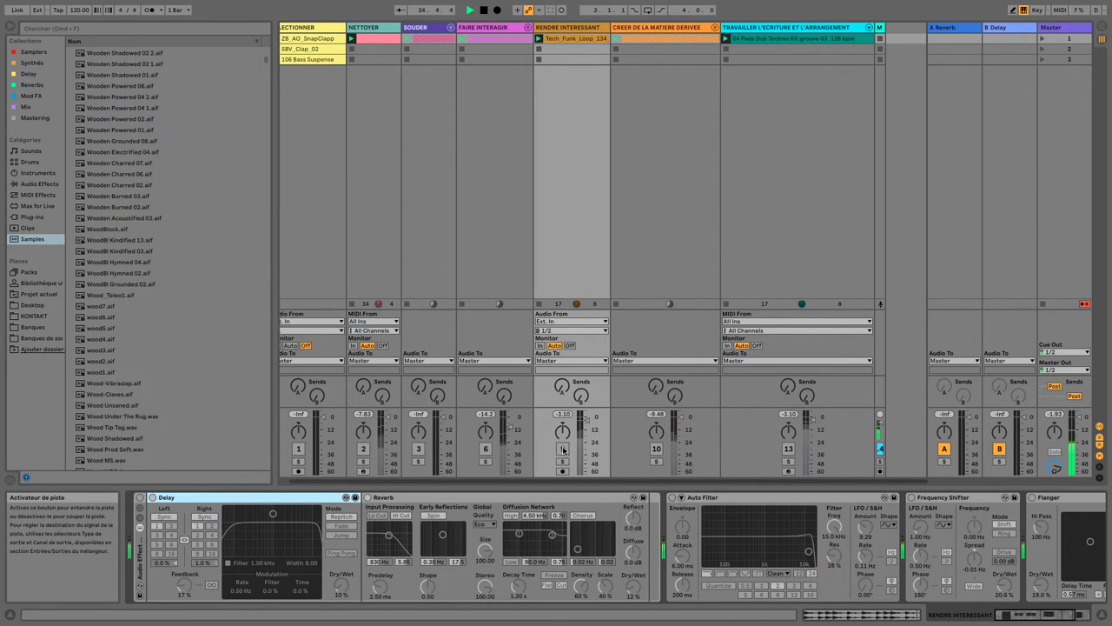
left_click(562, 449)
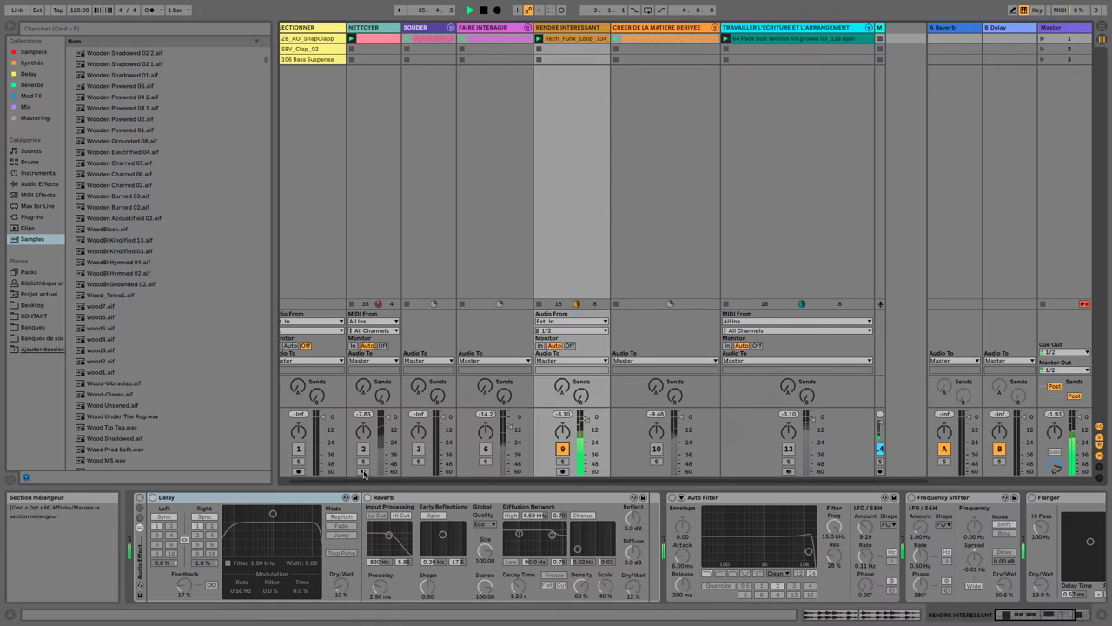
- Compare the loop with the Delay and Reverb rack on and off, leave the rack off, and stop playback
left_click(139, 500)
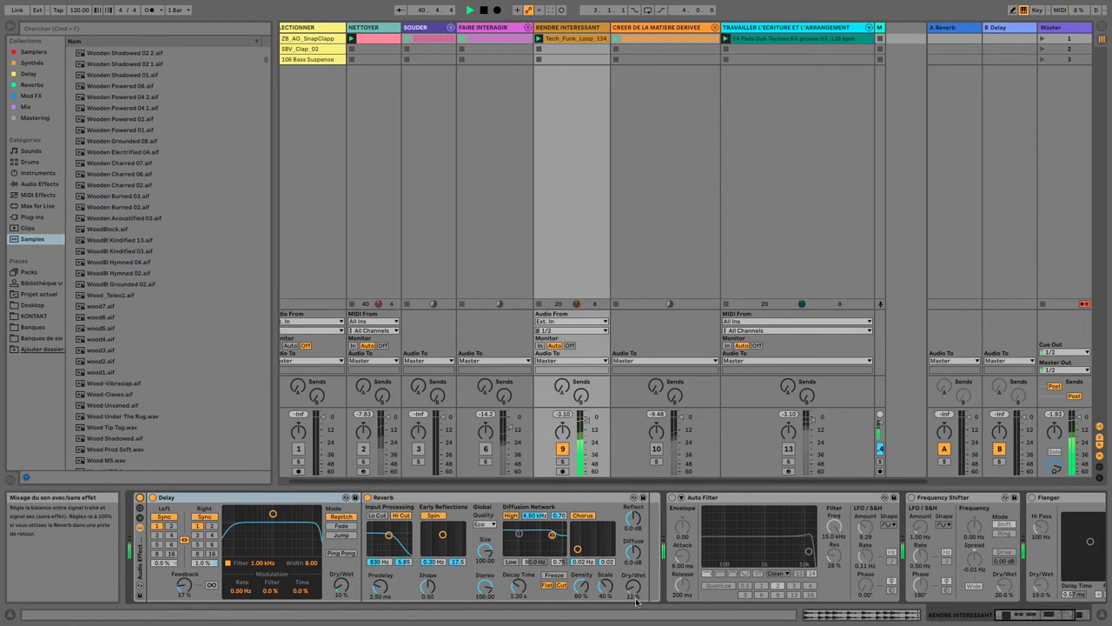
left_click(139, 498)
left_click(139, 498)
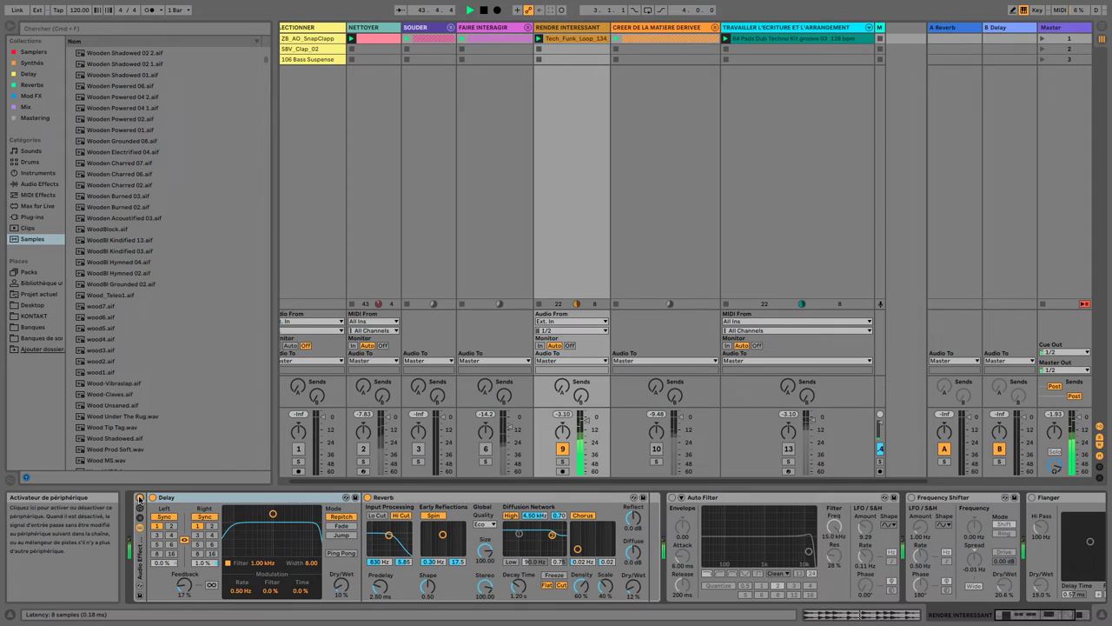
left_click(139, 498)
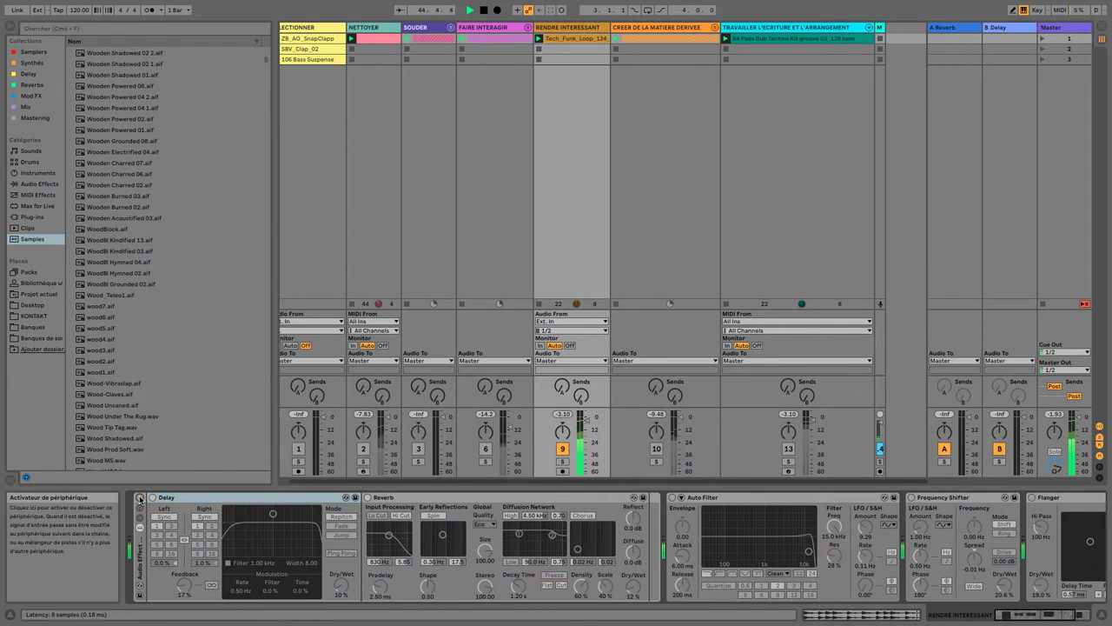
key("space")
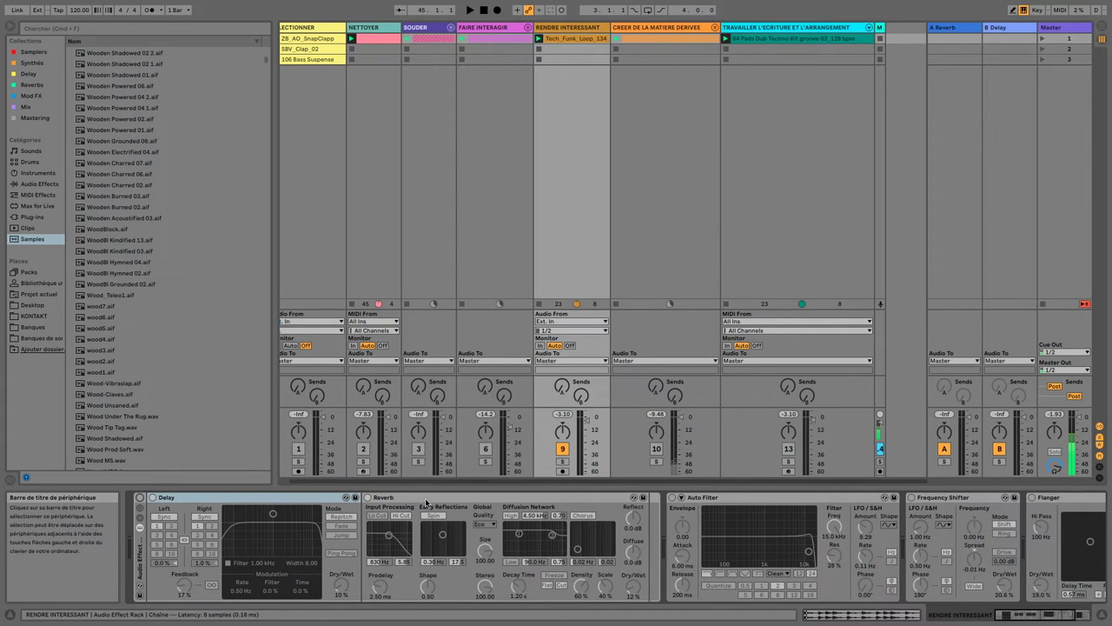
- Relaunch the Tech_Funk_Loop_134 clip to audition the Auto Filter's LFO modulation, switch the filter off, and stop playback
left_click(1057, 615)
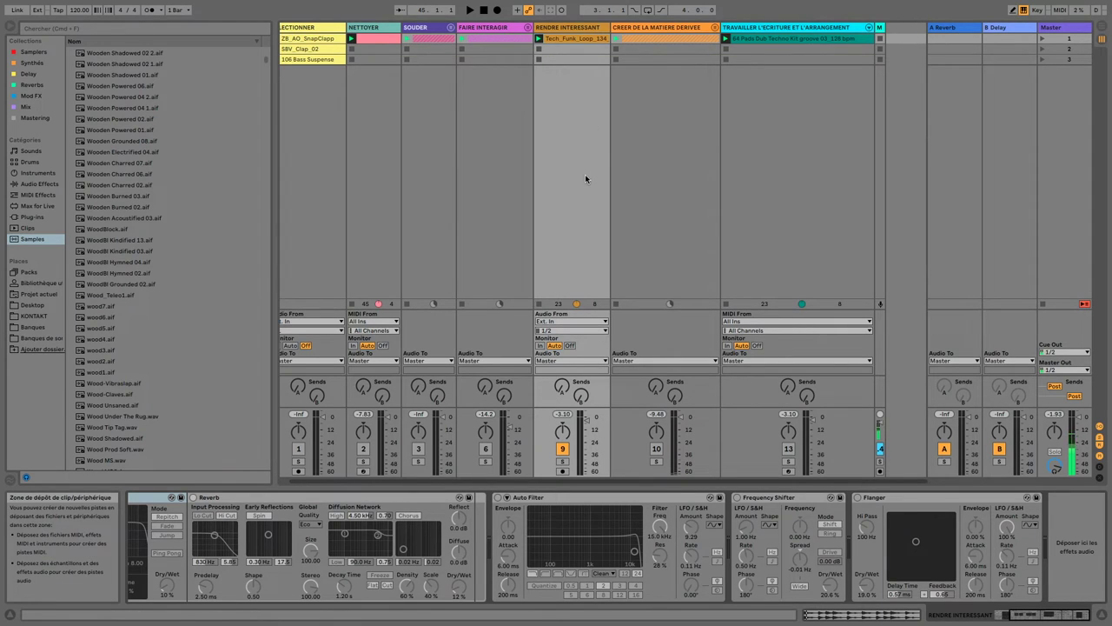
left_click(560, 499)
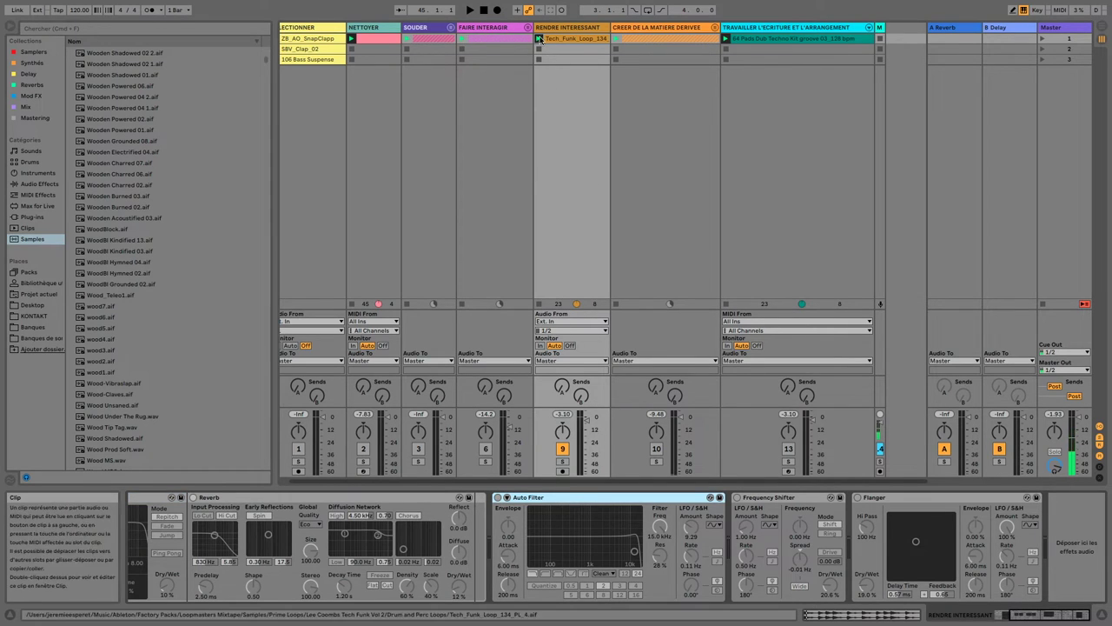
left_click(539, 39)
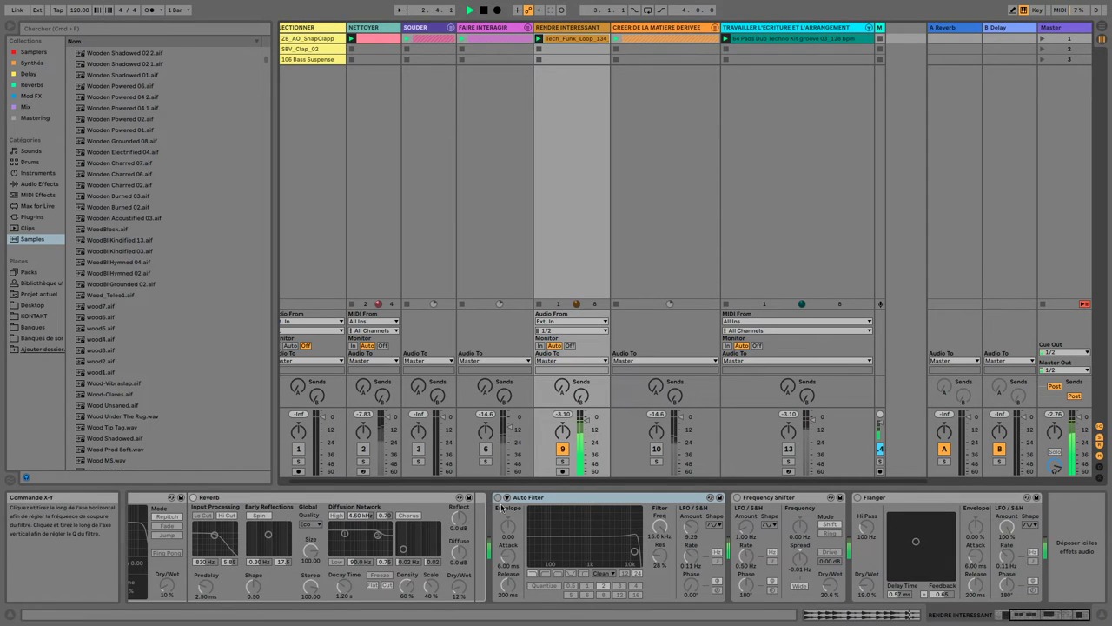
left_click(498, 497)
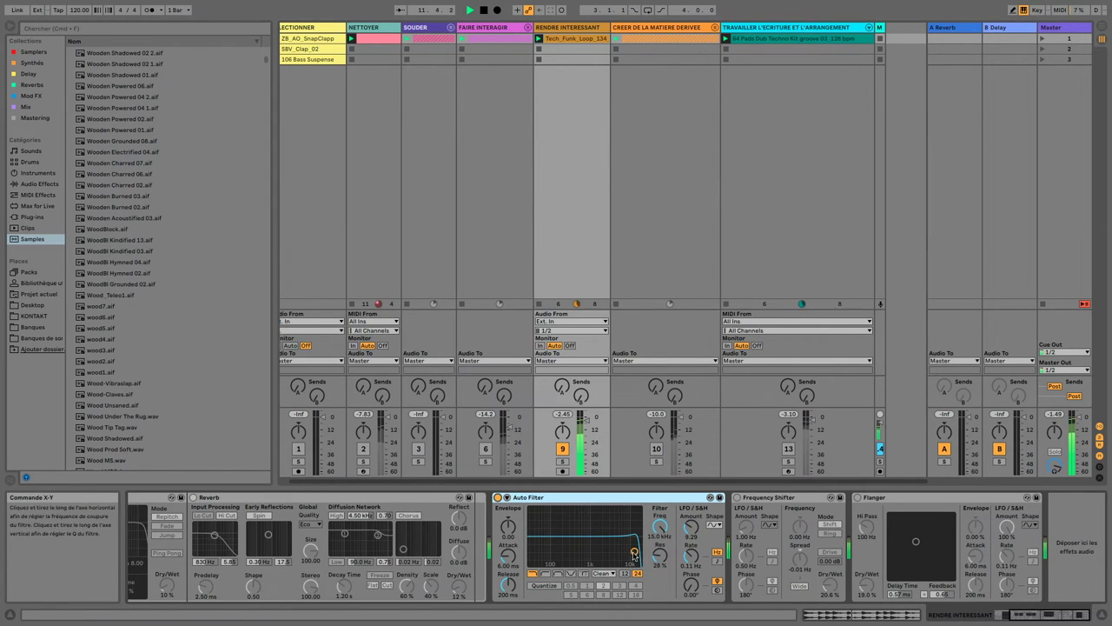
left_click(690, 526)
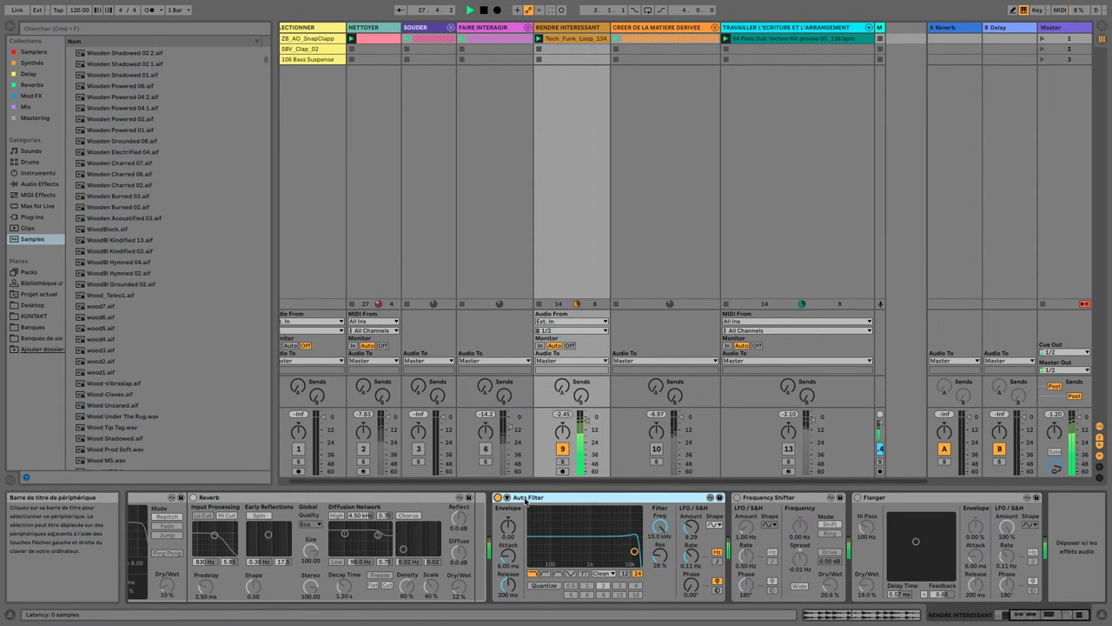
left_click(497, 497)
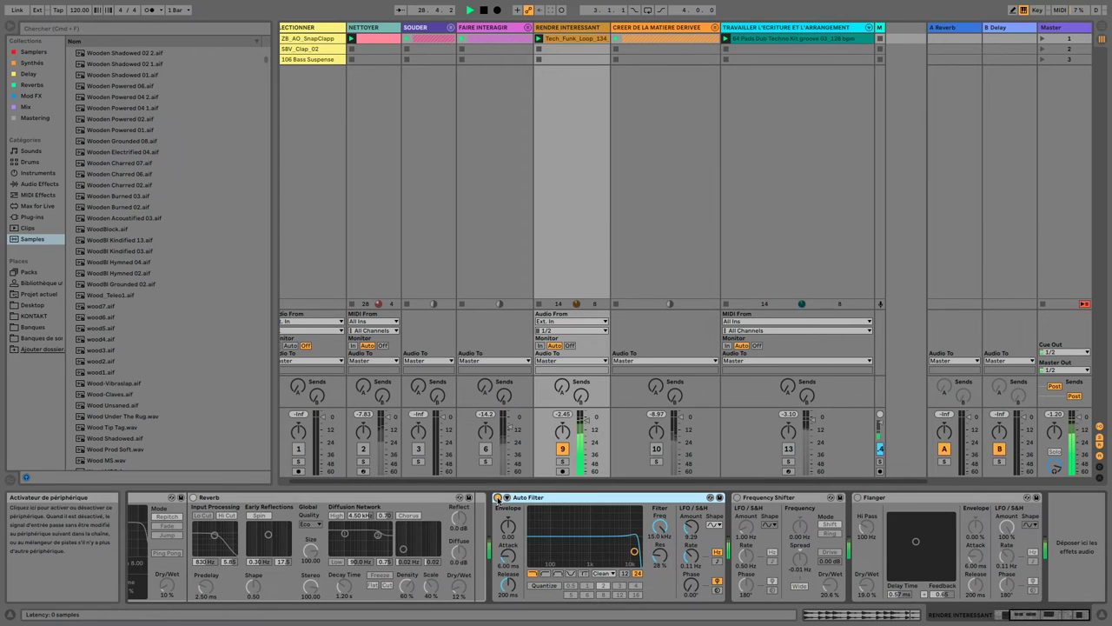
key("space")
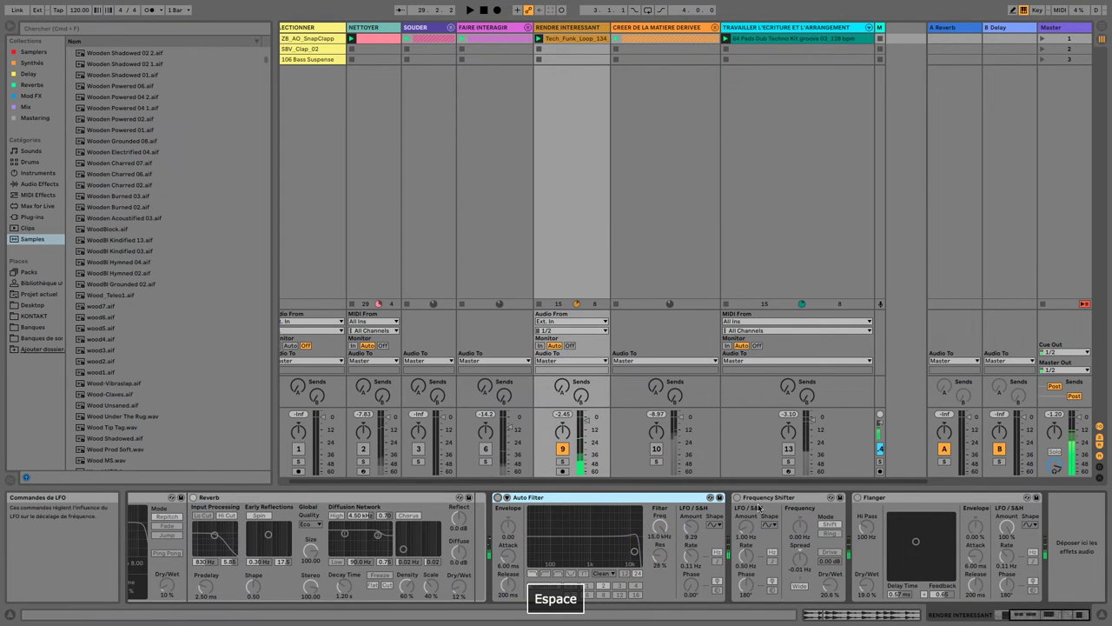
- Switch on the Flanger, start playback, and raise its Dry/Wet to 100 %
left_click(892, 499)
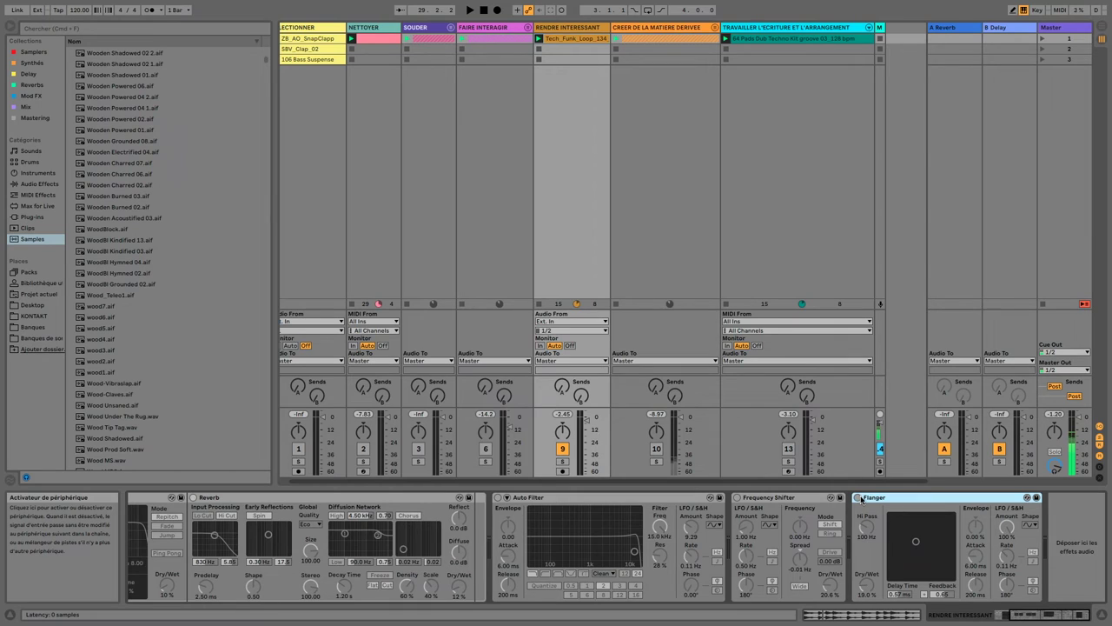
left_click(860, 499)
key("space")
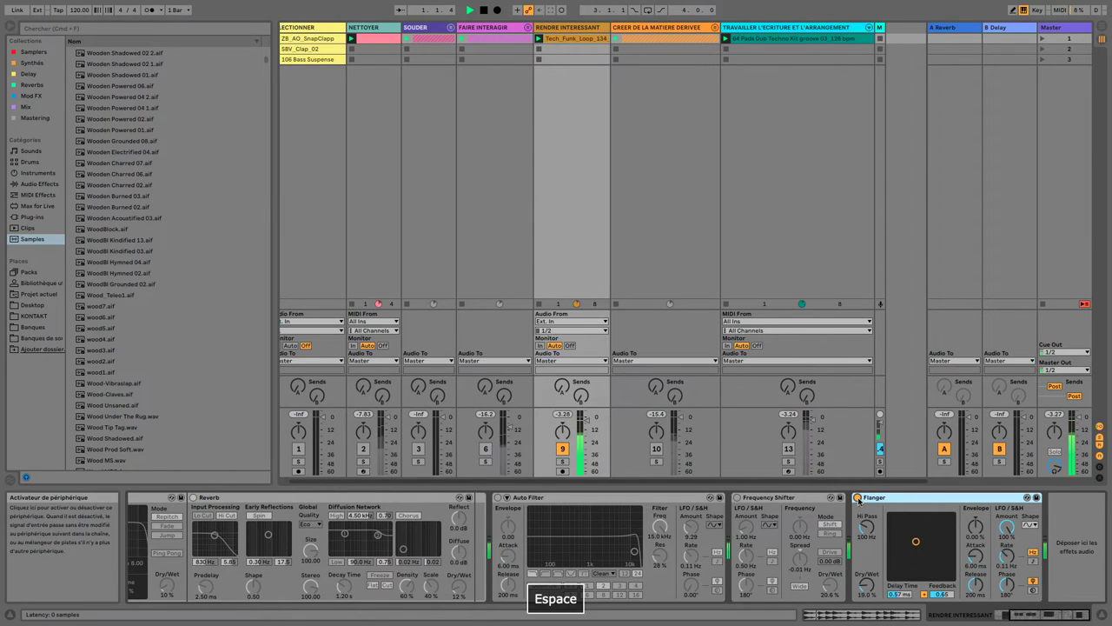
mouse_move(868, 584)
left_mouse_down()
mouse_move(867, 565)
mouse_move(867, 586)
left_mouse_up()
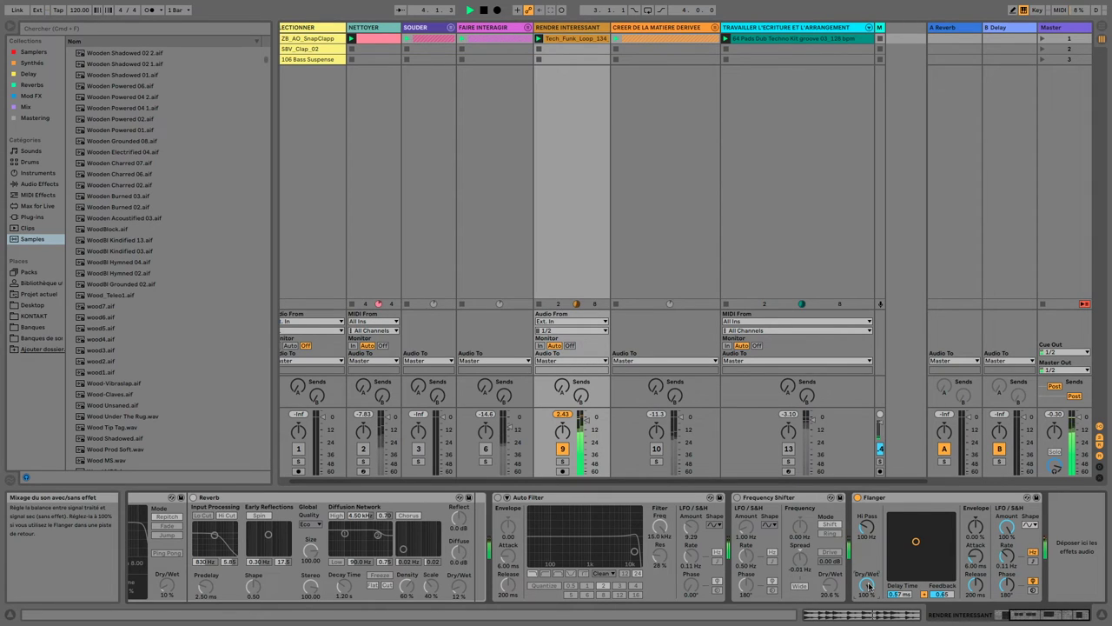
- Set the Flanger's Dry/Wet to 38.1 %, stop playback, and adjust its delay time to 1.22 ms and feedback to 0.69
left_click_drag(916, 542, 939, 530)
left_click_drag(866, 581, 866, 612)
key("space")
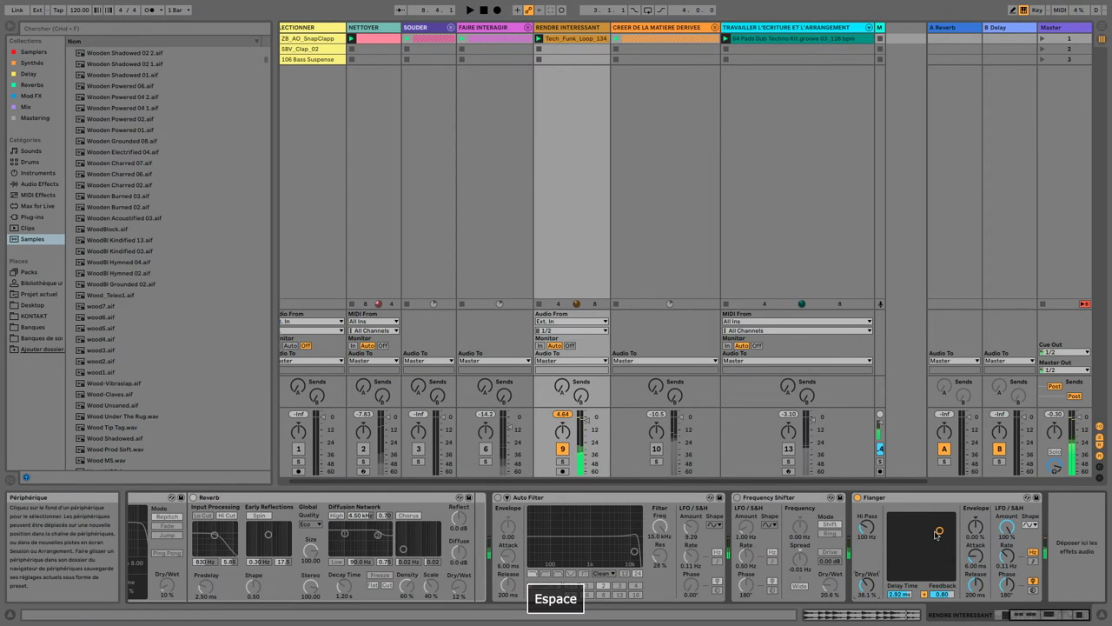
left_click_drag(939, 531, 927, 541)
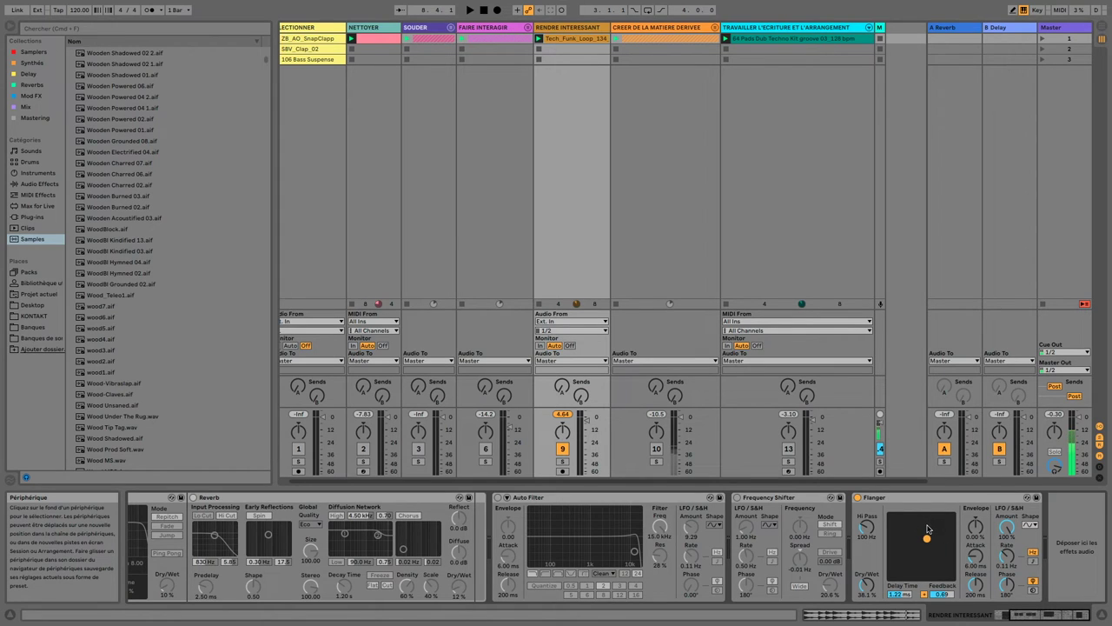
- Reset the RENDRE INTERESSANT track's peak level, view the Tech_Funk_Loop_134 clip's waveform, and redisplay the track's effects
left_click(562, 414)
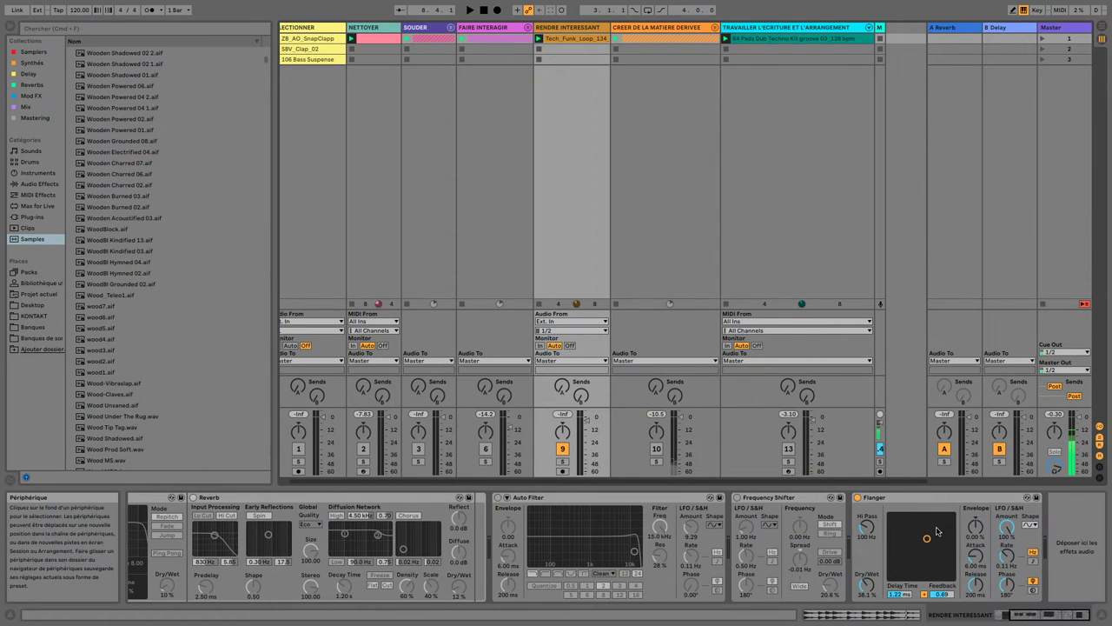
left_click(570, 39)
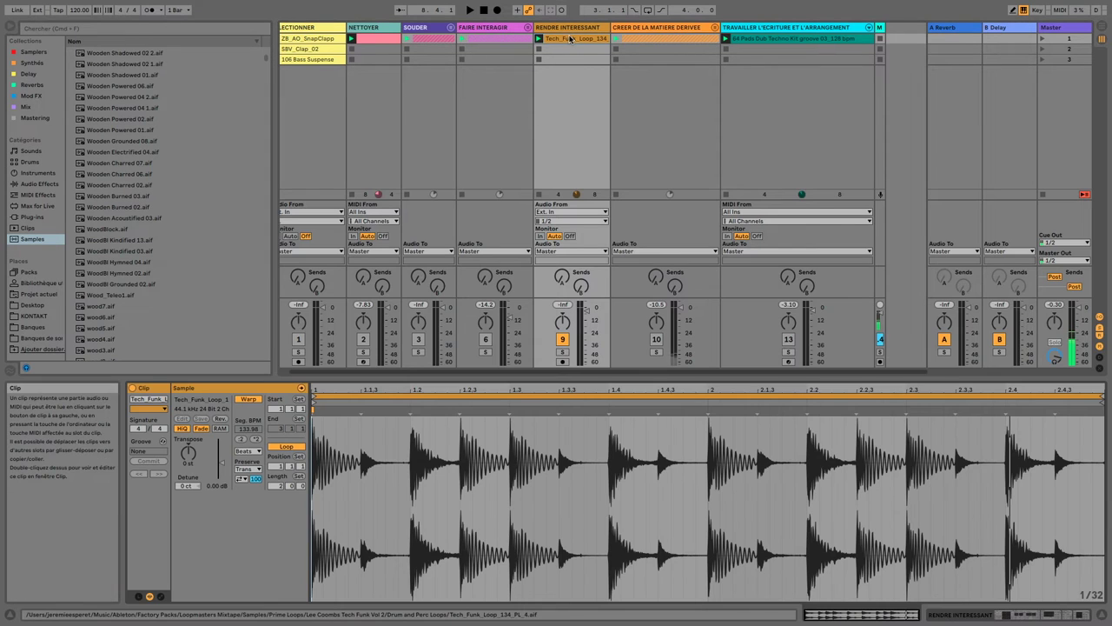
left_click(999, 613)
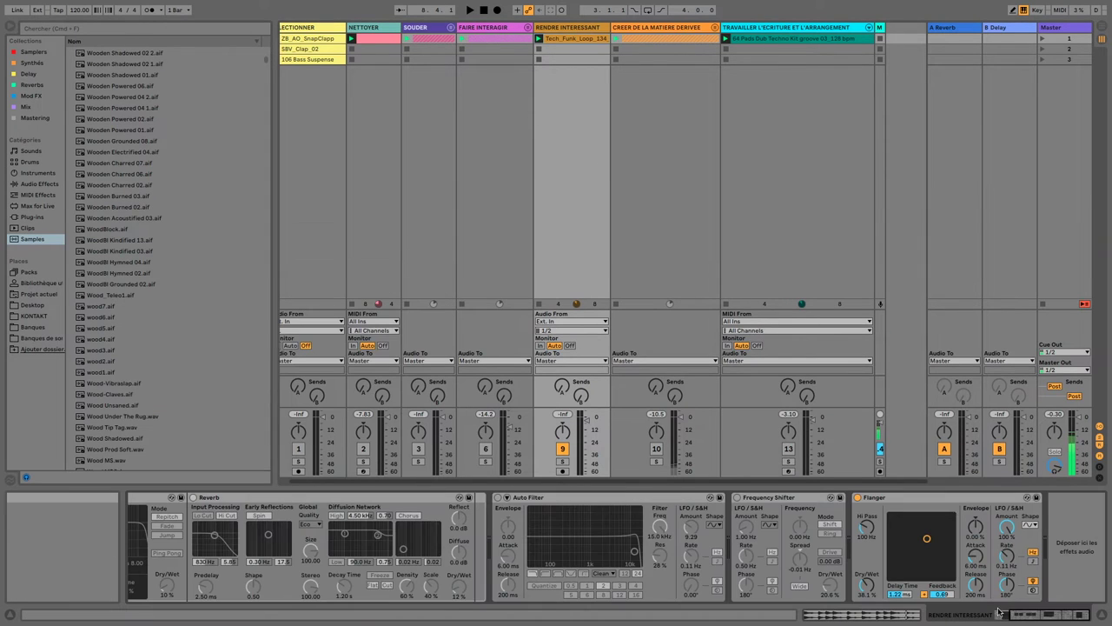
- Switch off the Flanger, restart playback, and switch on the Frequency Shifter to hear it on the loop
left_click(858, 497)
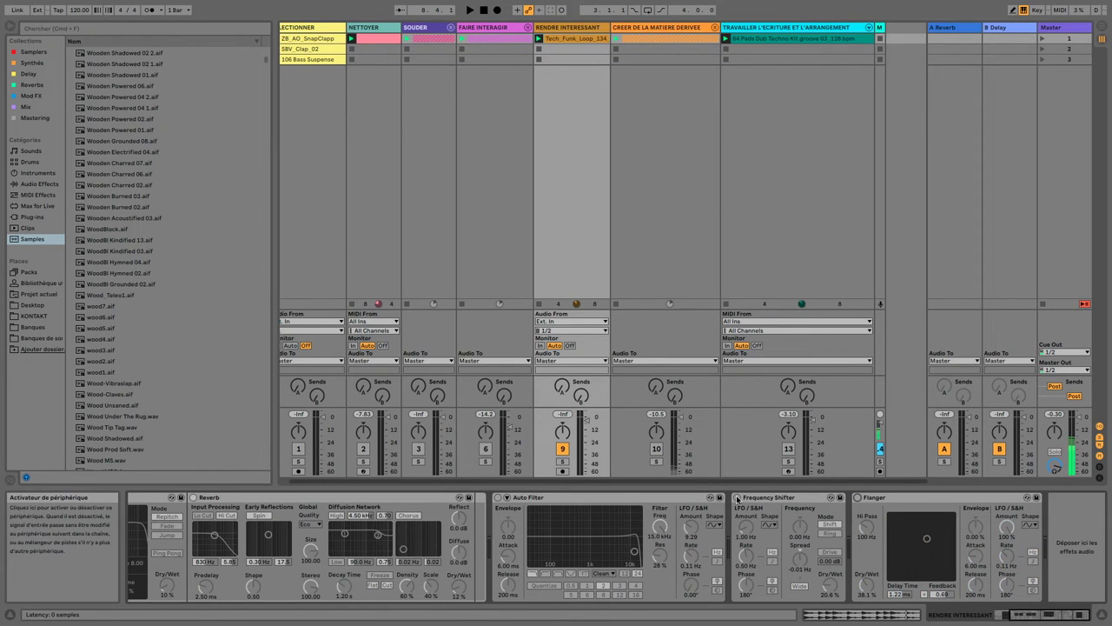
key("space")
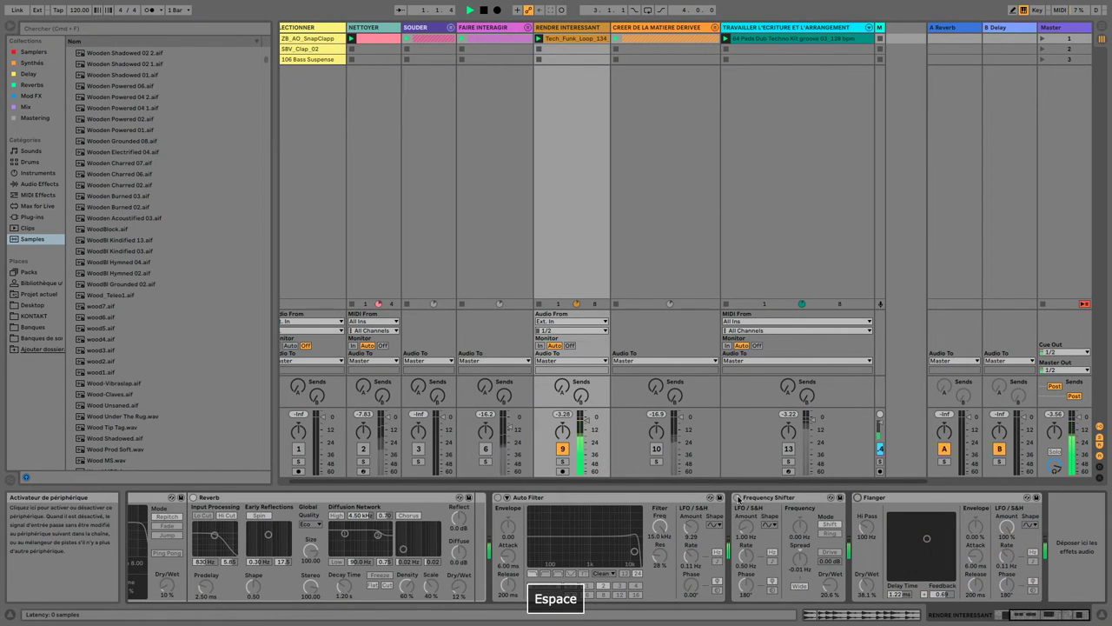
left_click(737, 497)
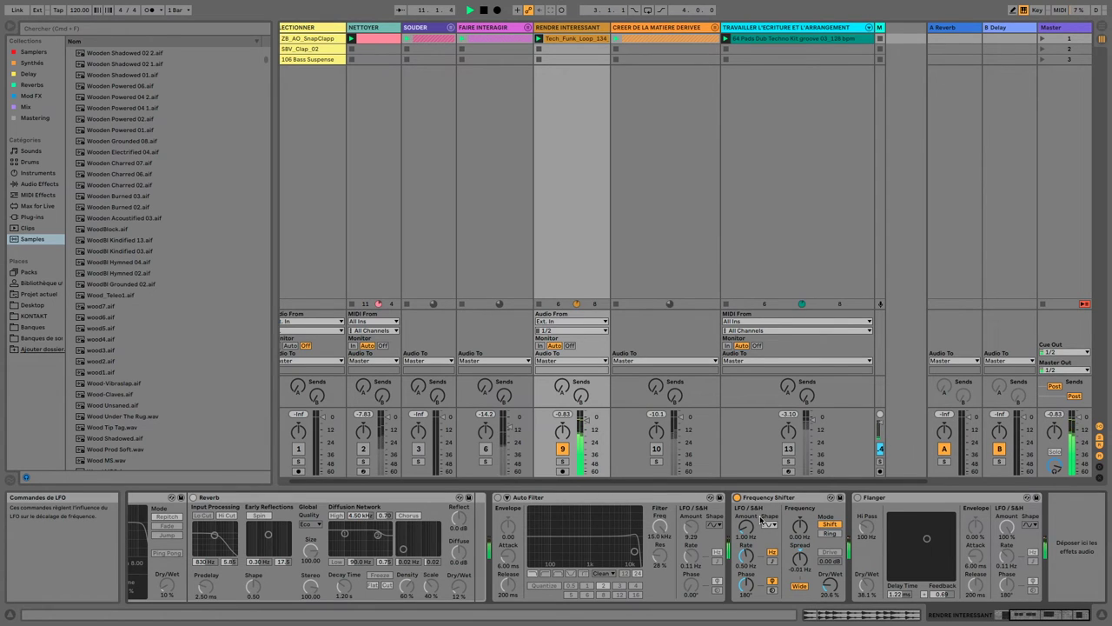
- Stop playback, switch off the Frequency Shifter, and deactivate the RENDRE INTERESSANT track
key("space")
left_click(737, 497)
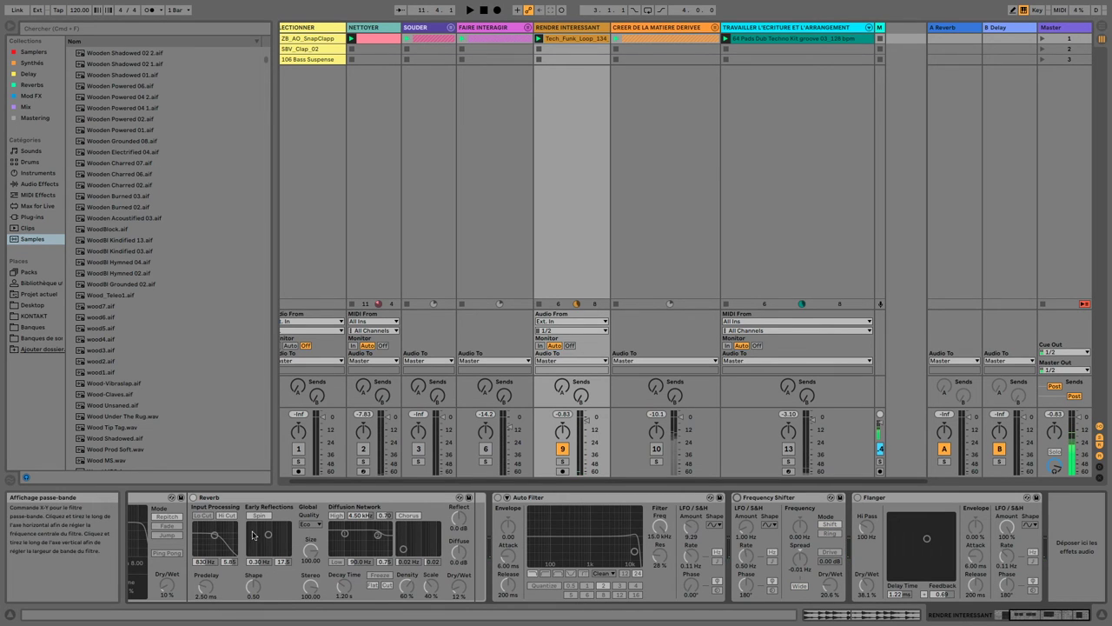
left_click_drag(1051, 616, 1077, 612)
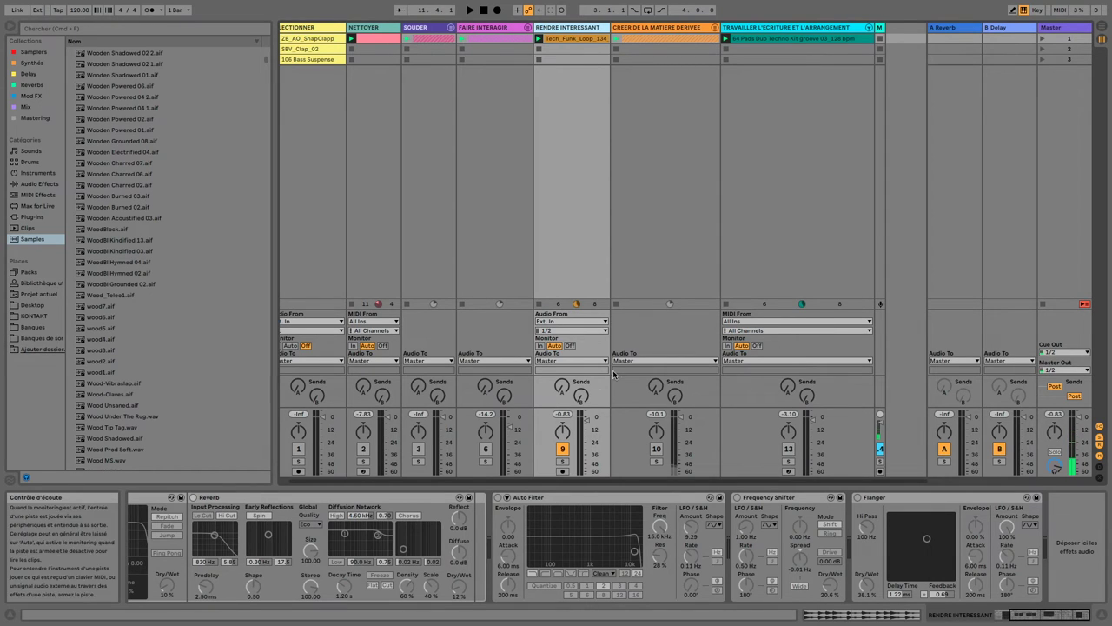
left_click(566, 448)
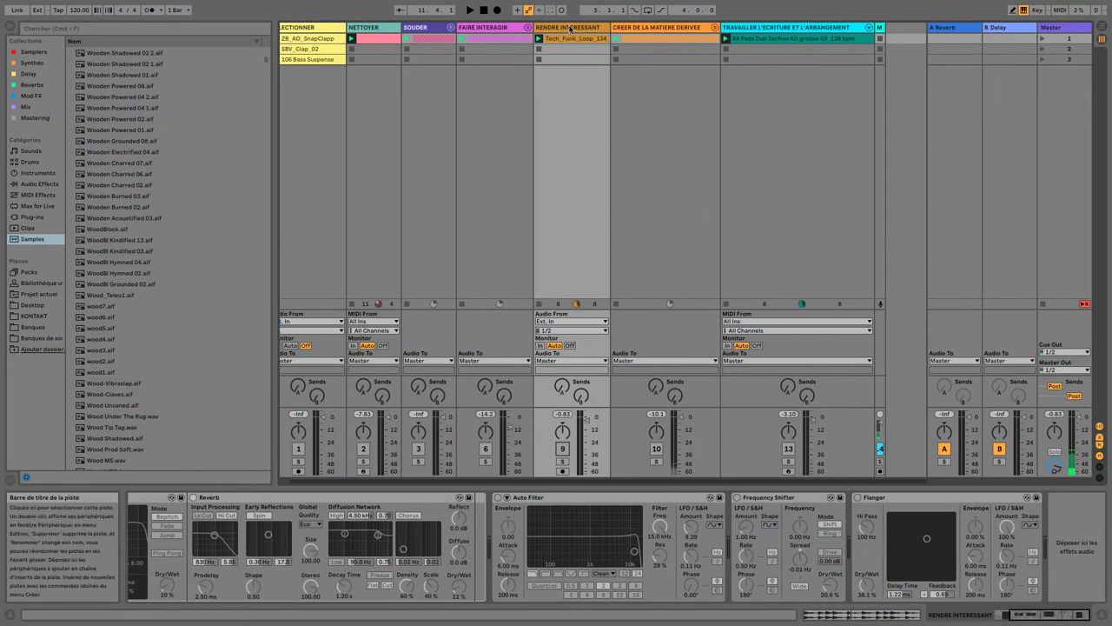
- Look through the effect chains of the SOUDER, FAIRE INTERAGIR and RENDRE INTERESSANT tracks
left_click(421, 31)
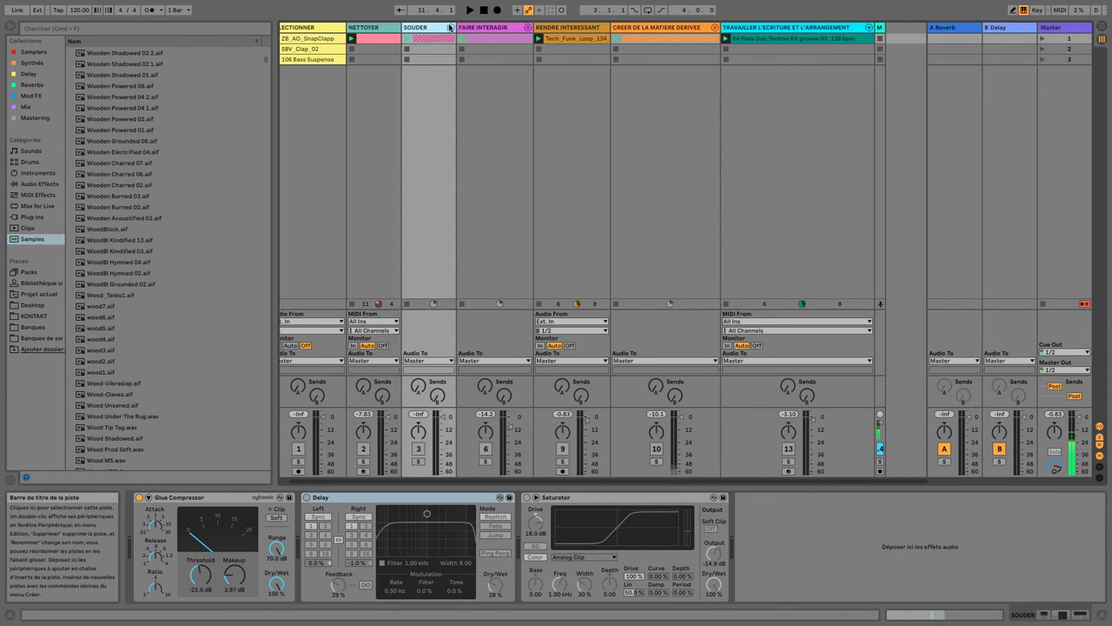
left_click(489, 31)
left_click(567, 28)
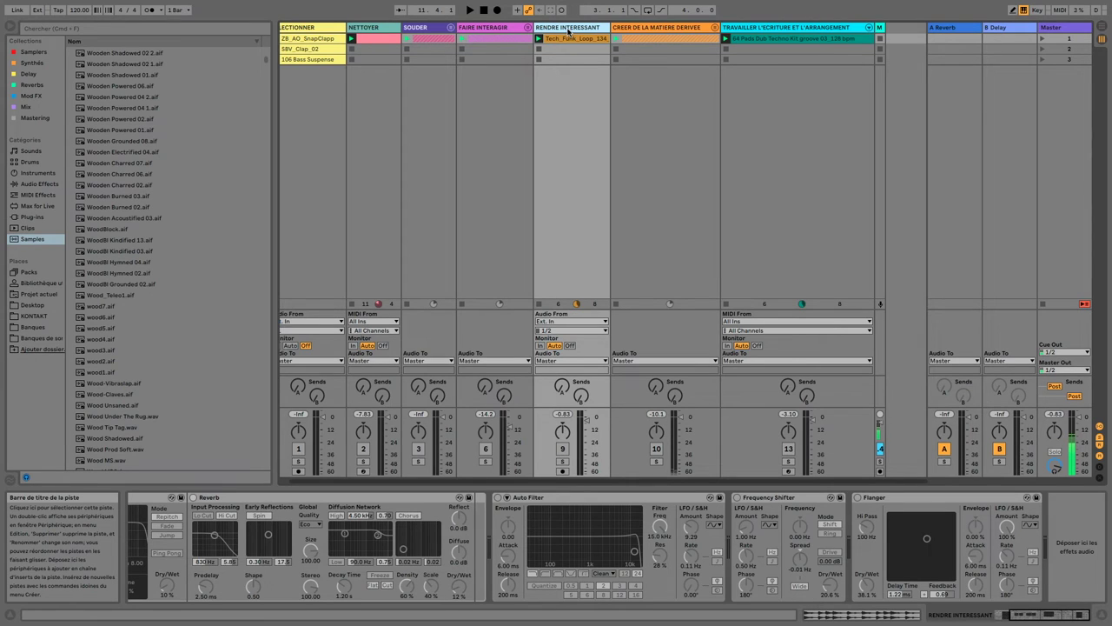
- Unfold the CREER DE LA MATIERE DERIVEE group and display the Matière track's effects
left_click(666, 28)
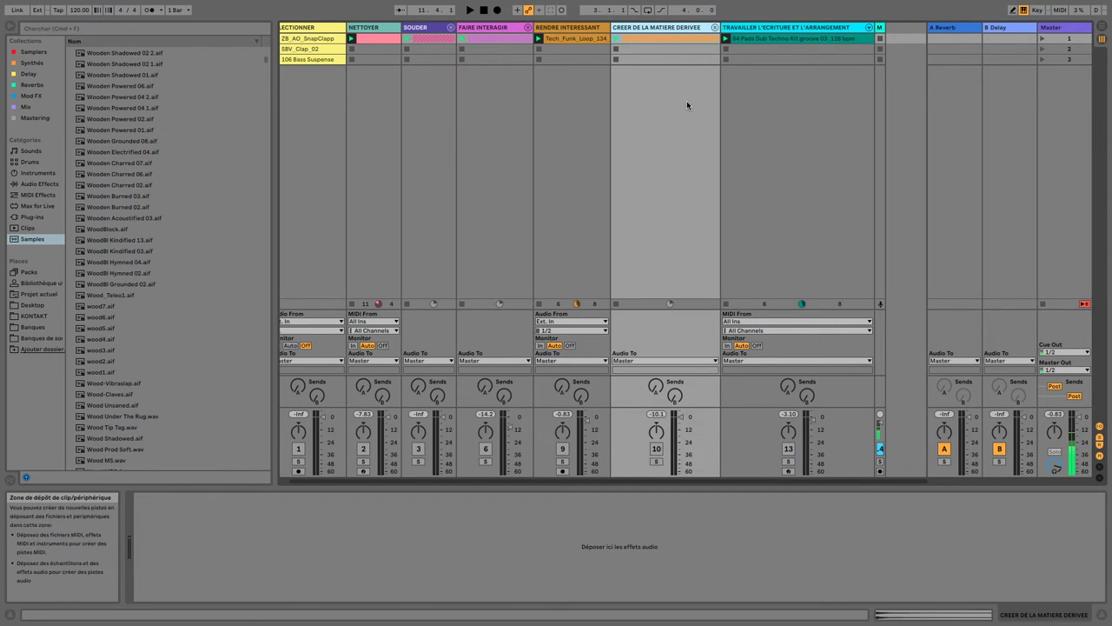
left_click(715, 28)
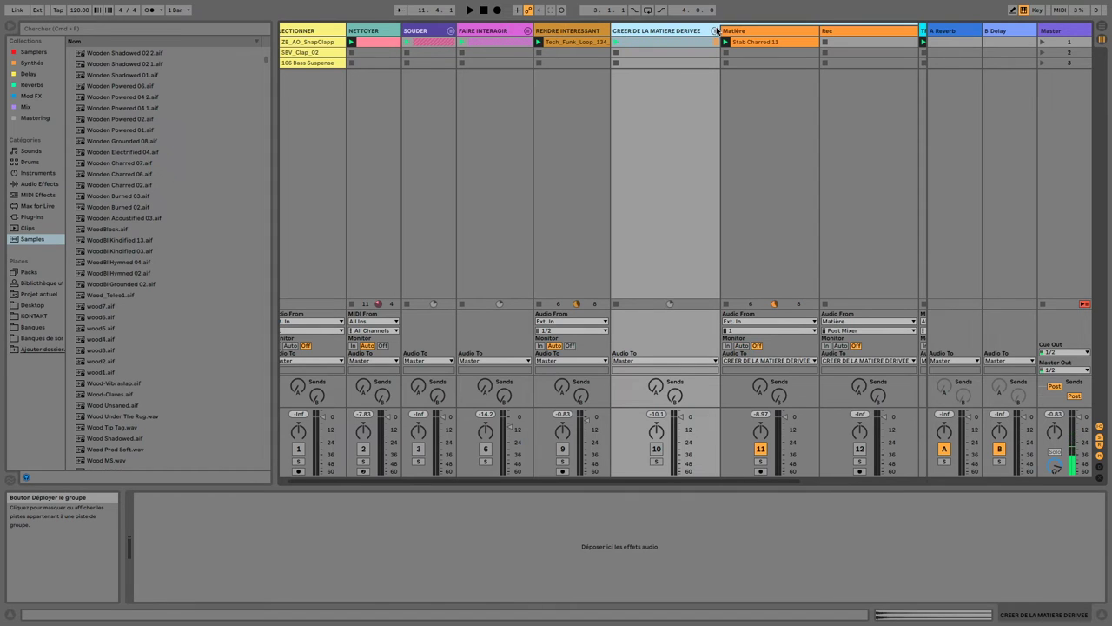
left_click_drag(633, 481, 791, 488)
left_click(556, 31)
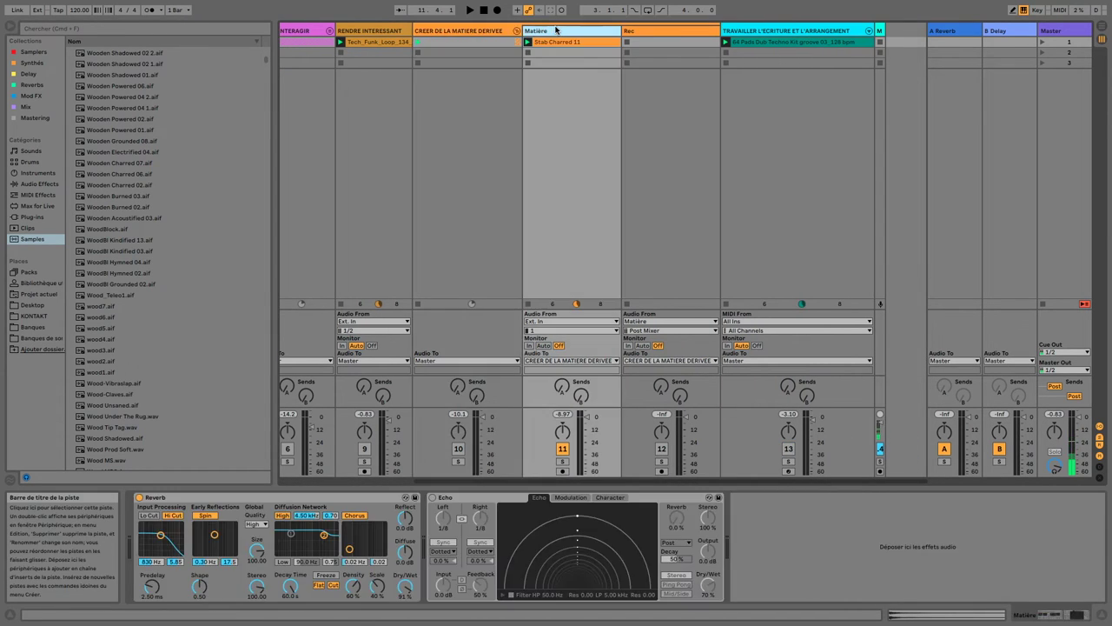
- View the Stab Charred 11 clip's waveform on the Matière track and play the clip briefly
left_click(486, 35)
left_click(563, 42)
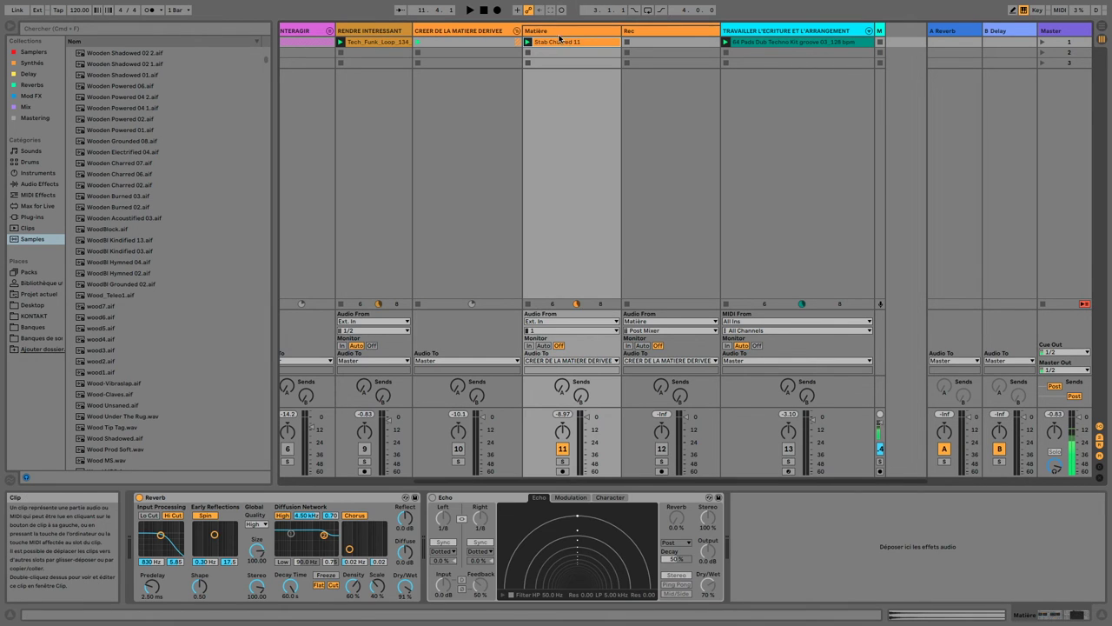
double_click(563, 44)
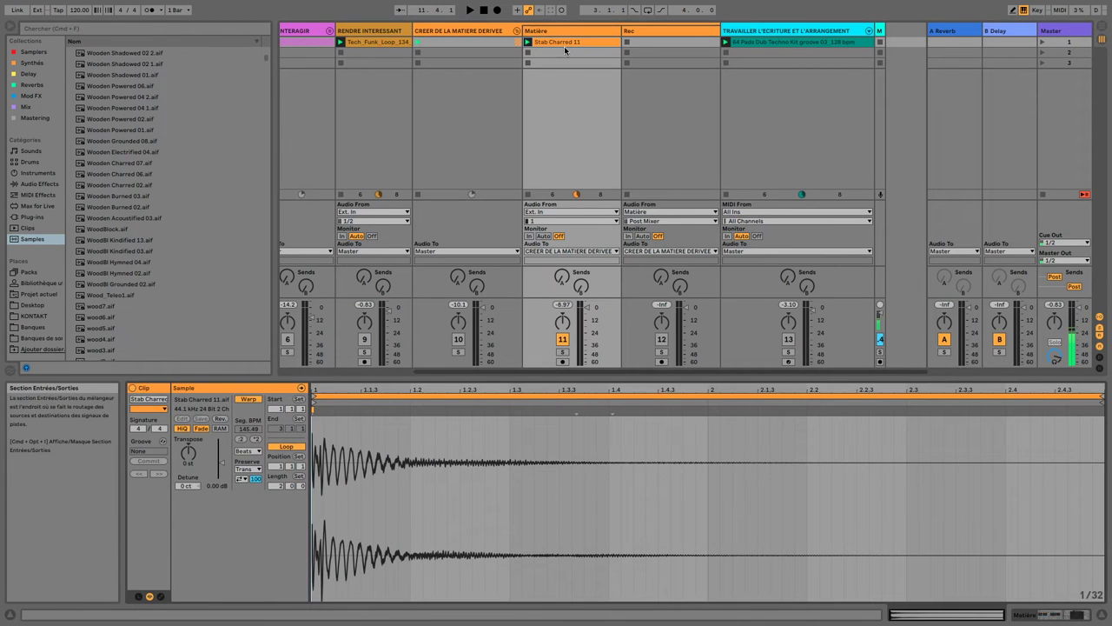
left_click(527, 43)
key("space")
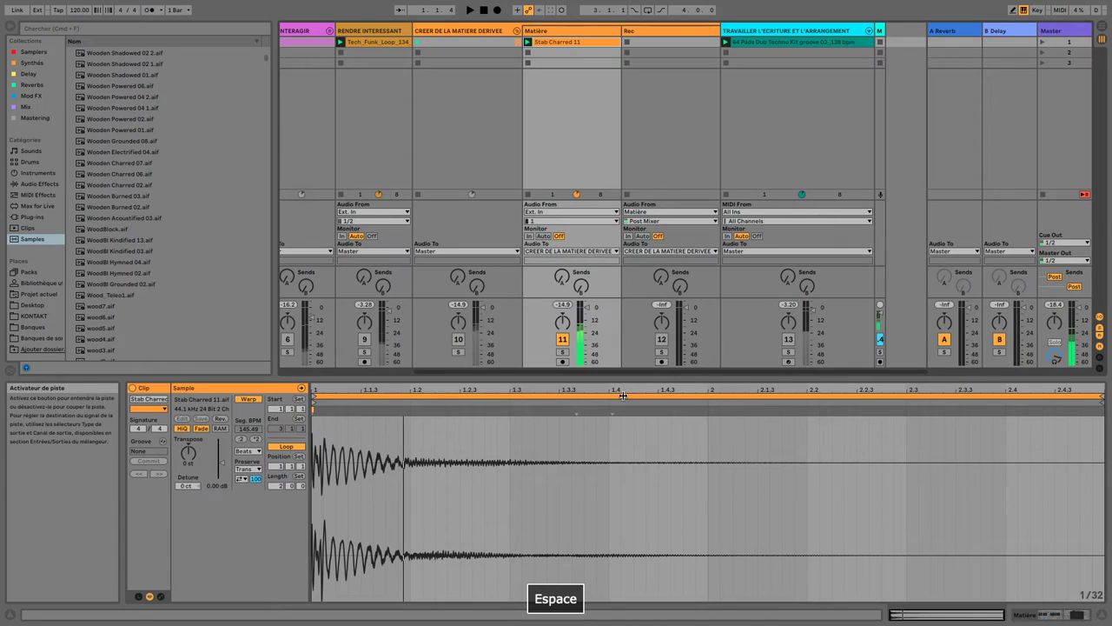
- Activate the Rec track and its group, and play the Matière stab with its Reverb switched off
key("shift+Tab")
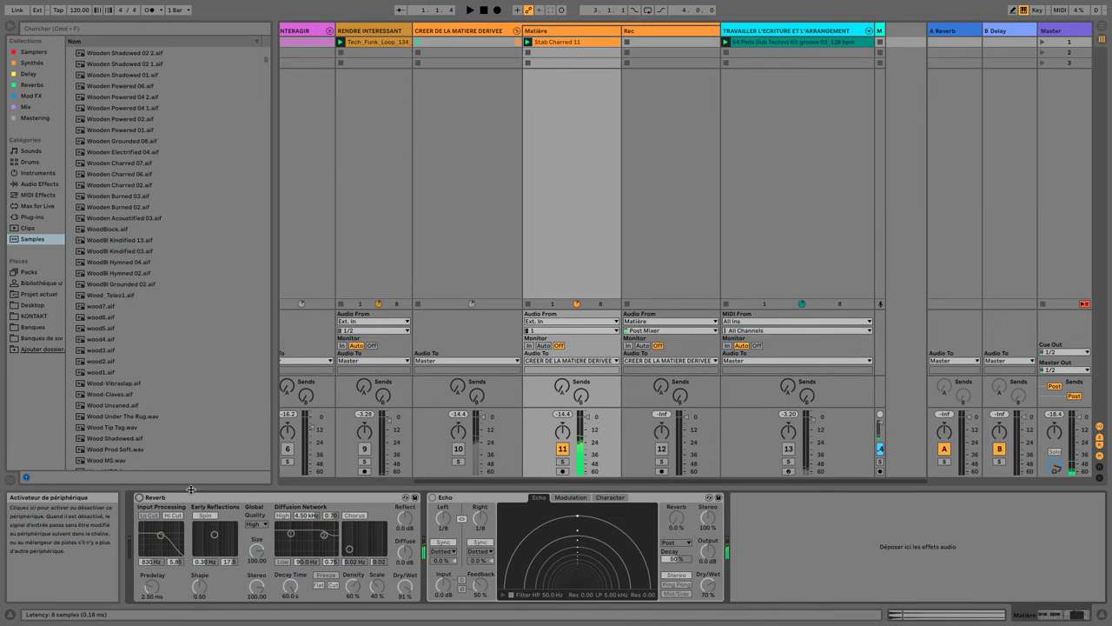
left_click(661, 449)
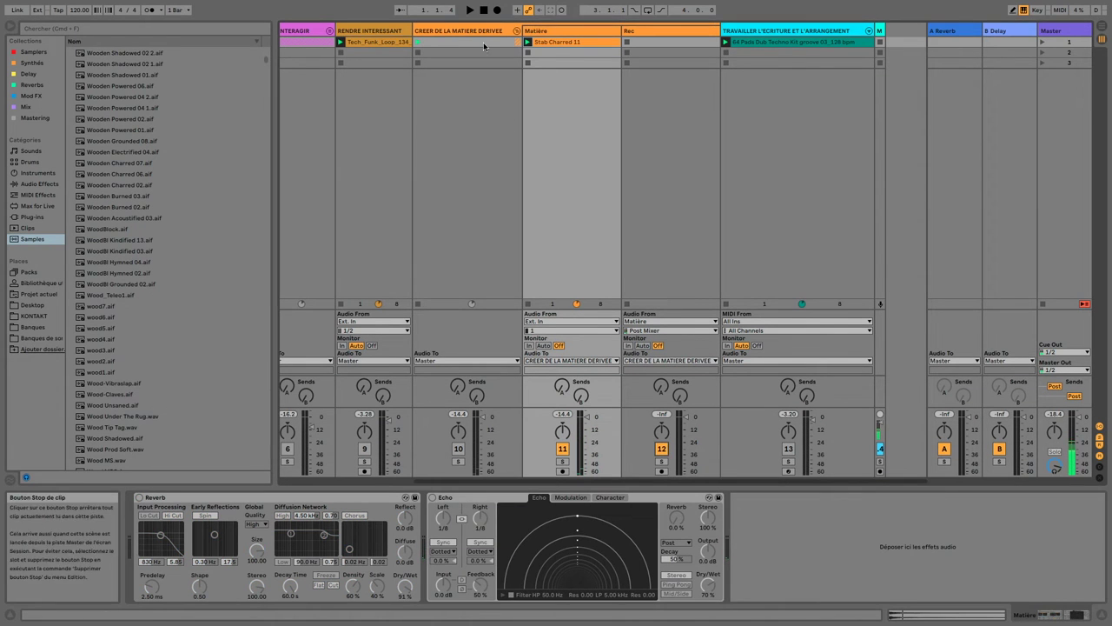
key("space")
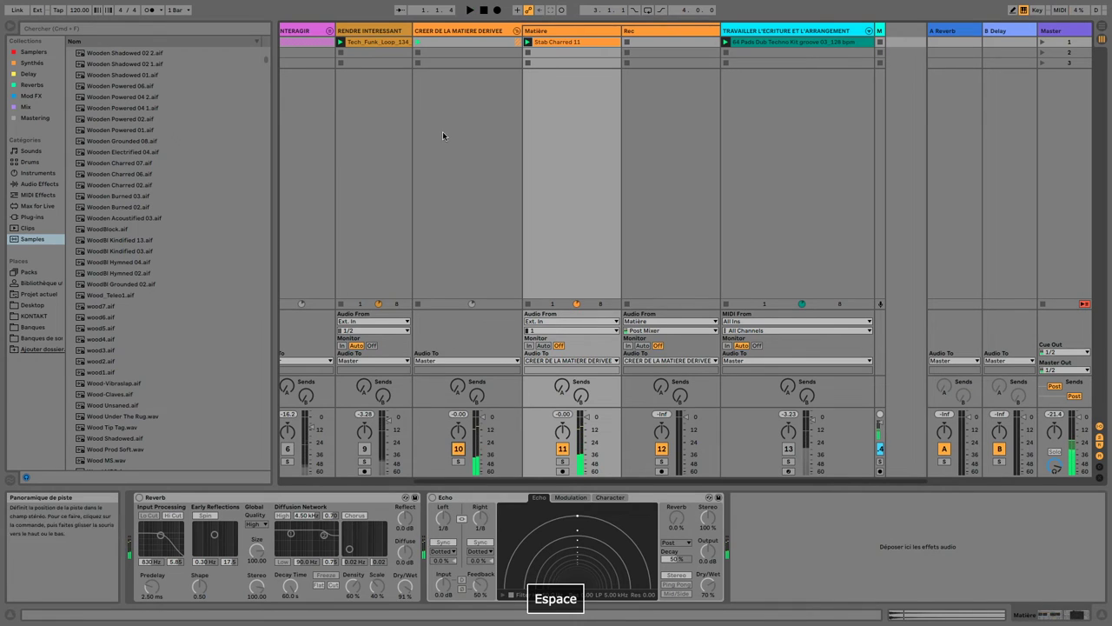
left_click(417, 42)
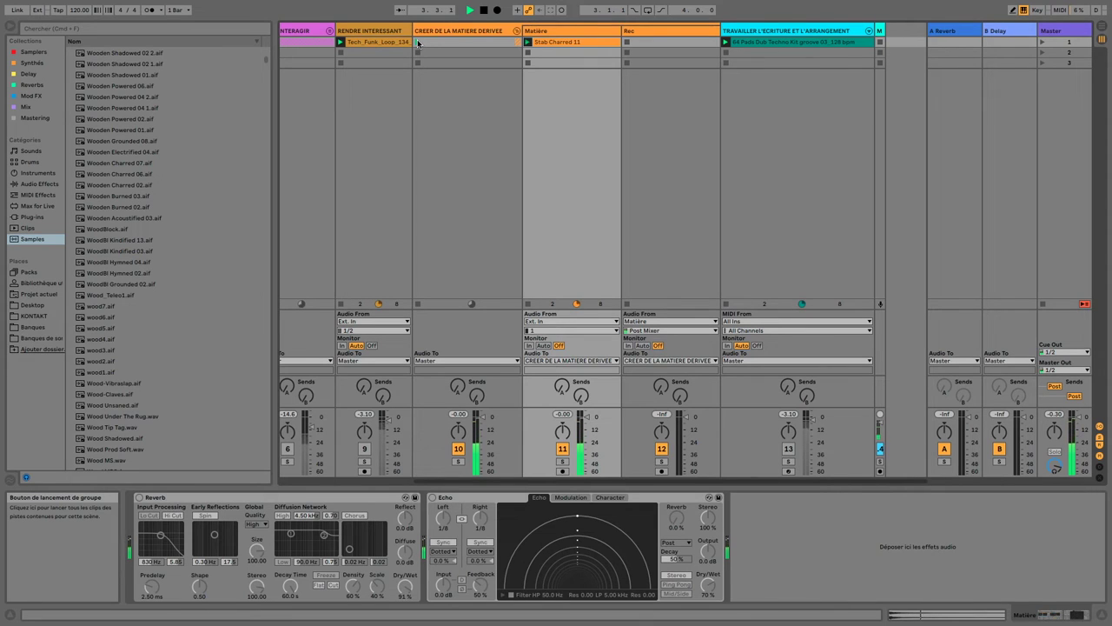
key("space")
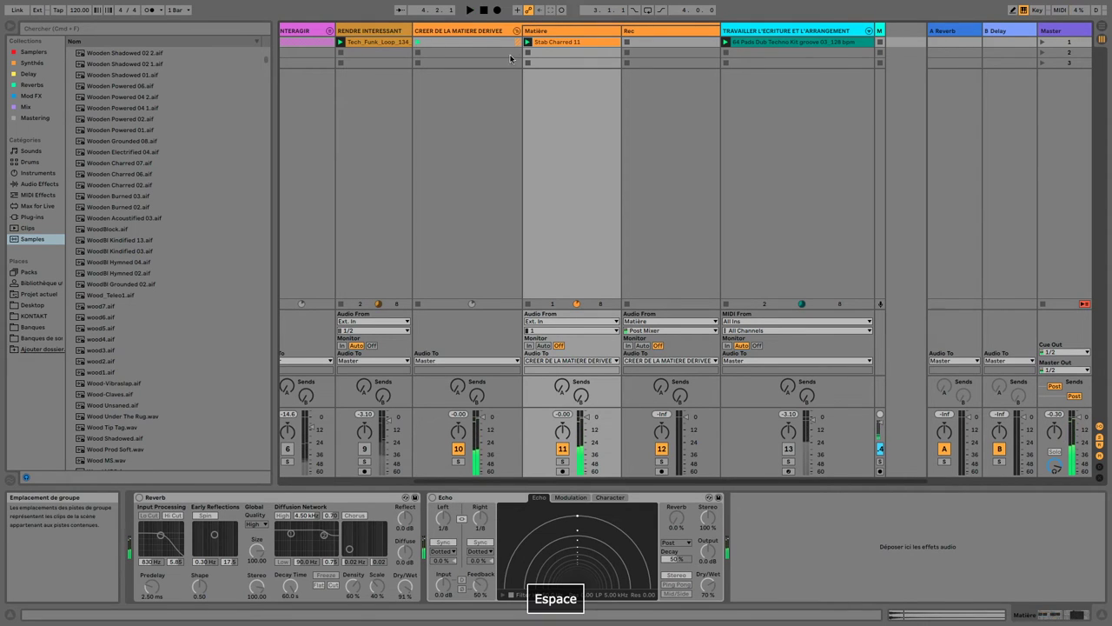
- Switch on the Matière track's Reverb and launch the group's clips to hear the stab with it
left_click(572, 33)
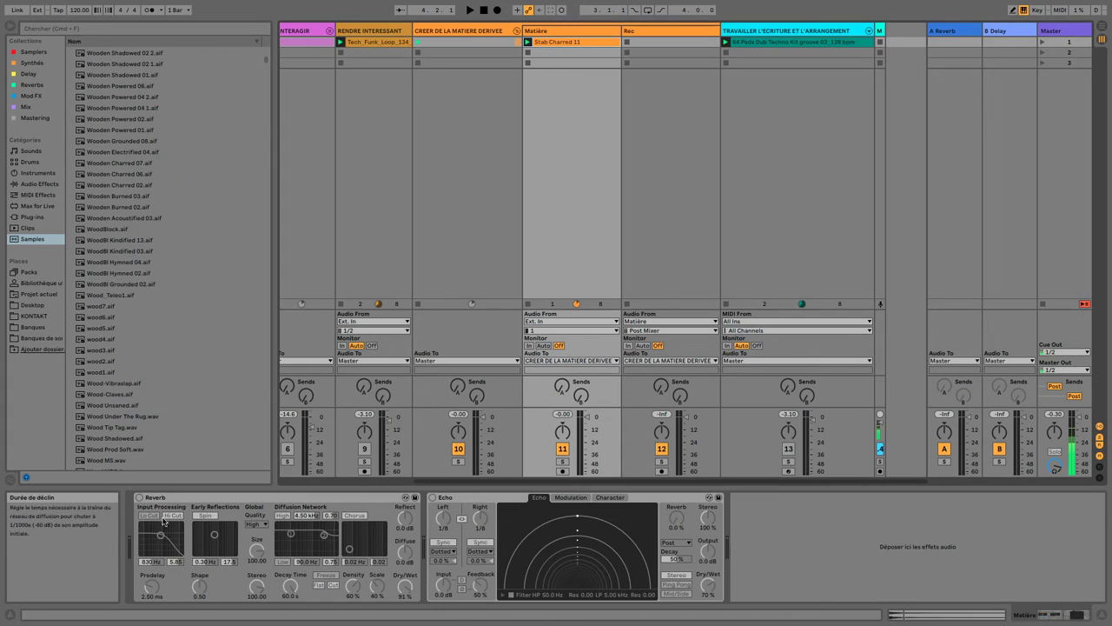
key("0")
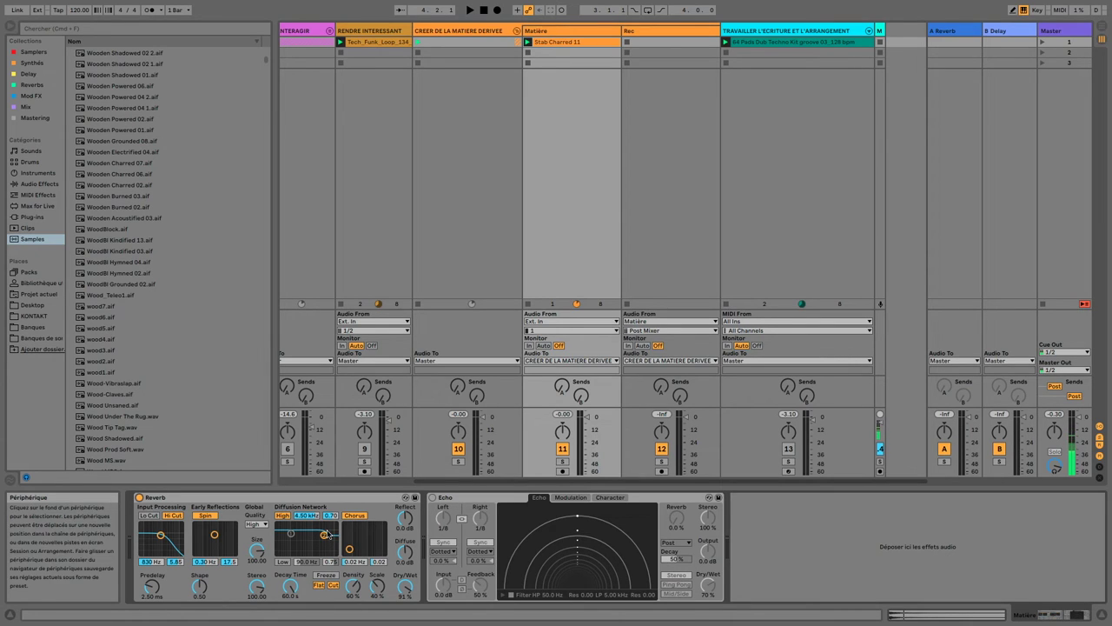
left_click(418, 43)
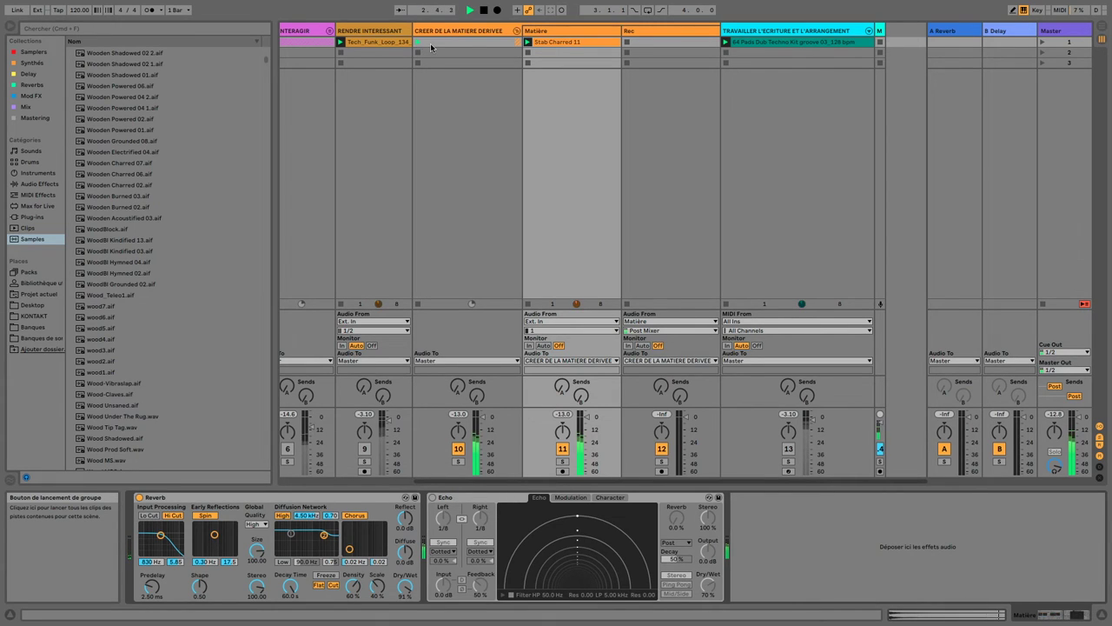
key("space")
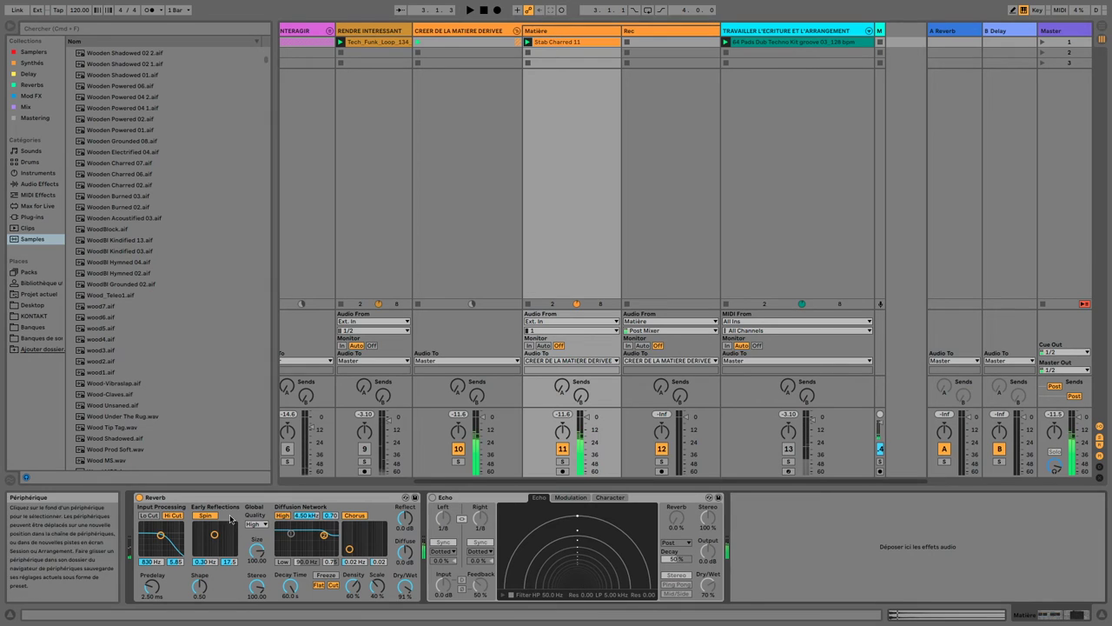
- Switch off the Matière track's Reverb and disable looping for the Stab Charred 11 clip
key("super+0")
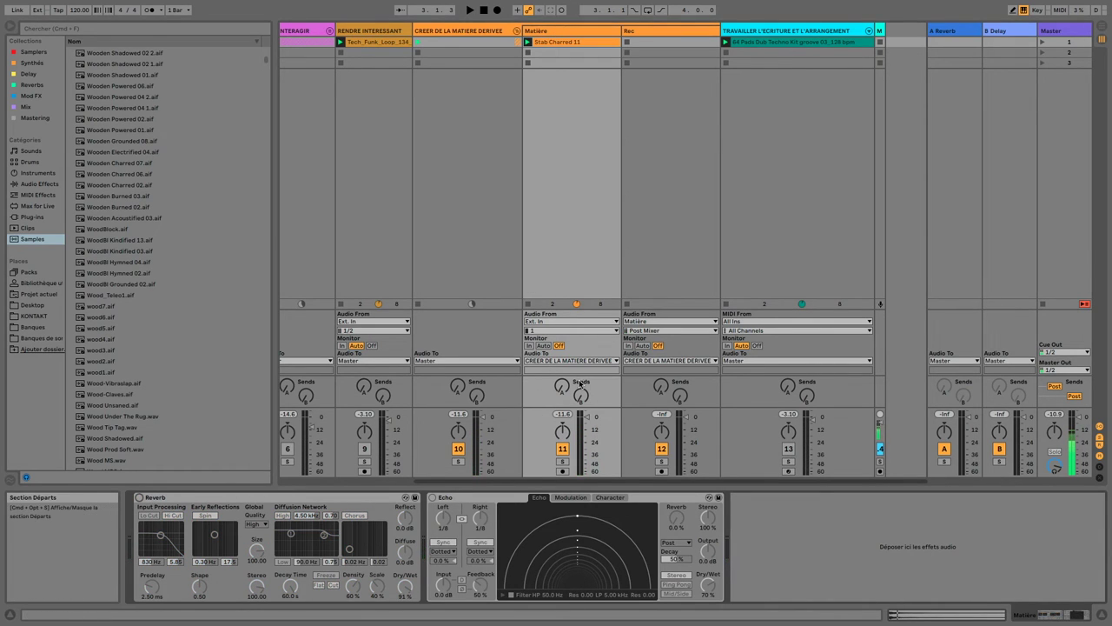
left_click(550, 44)
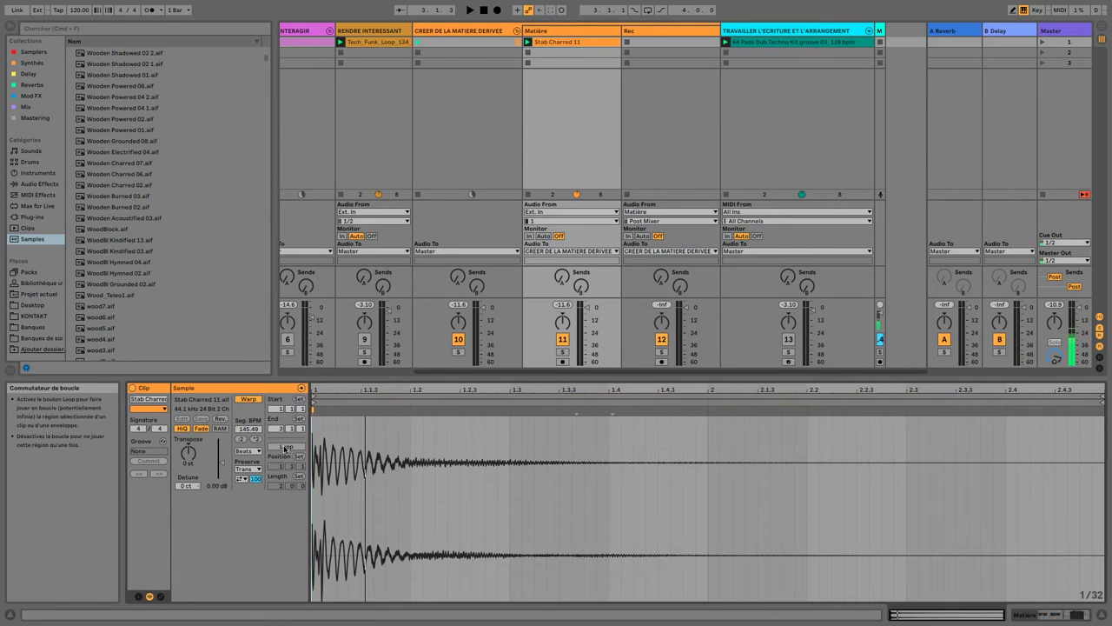
left_click(479, 32)
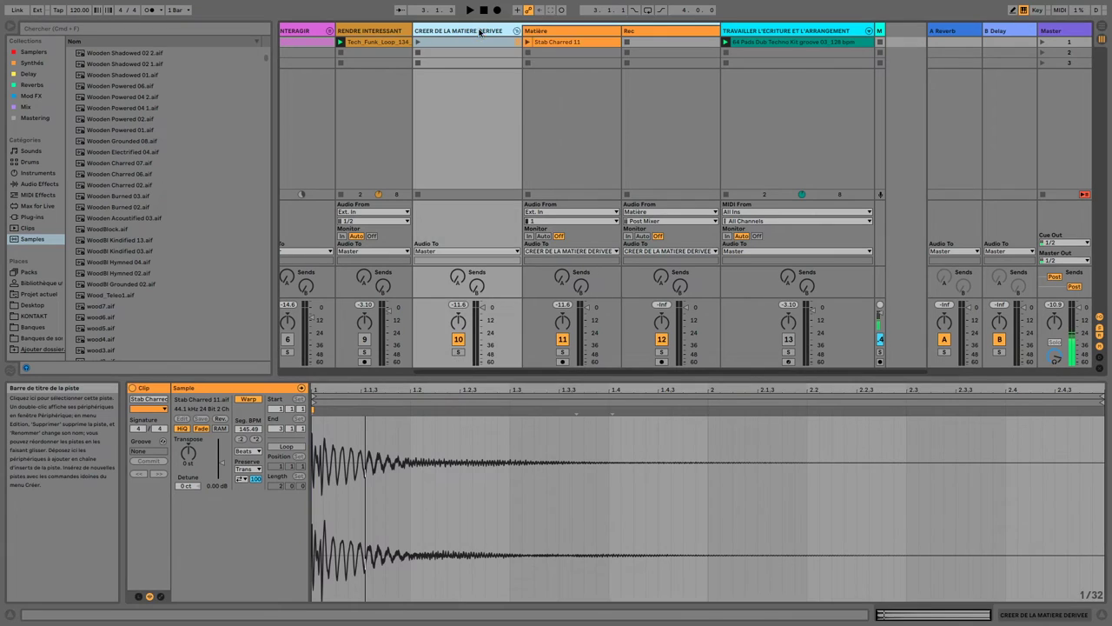
left_click(560, 35)
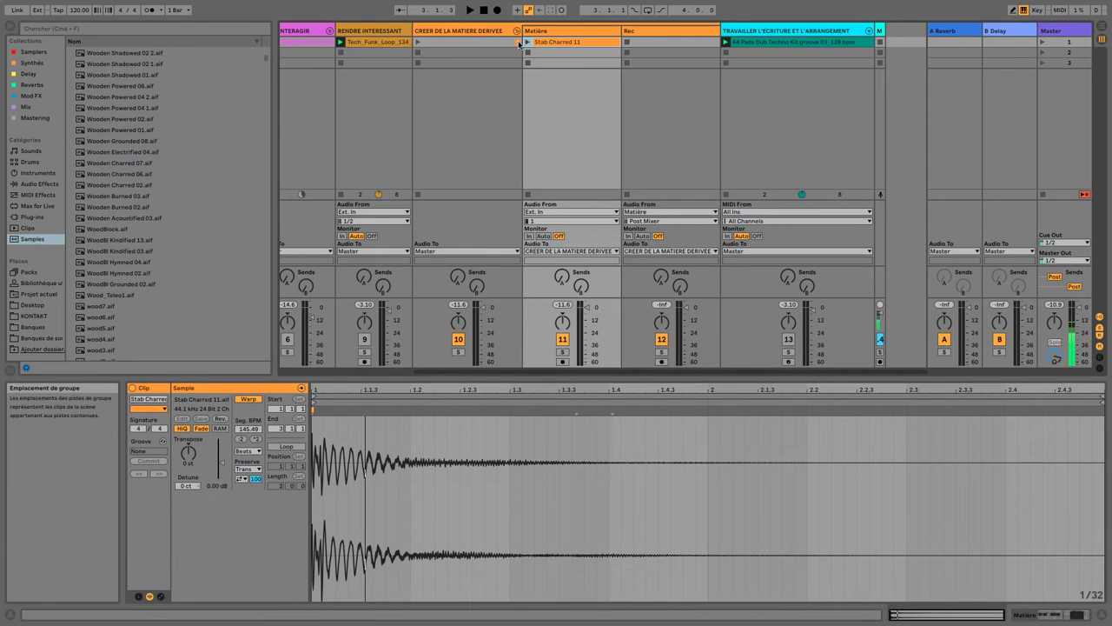
left_click(462, 33)
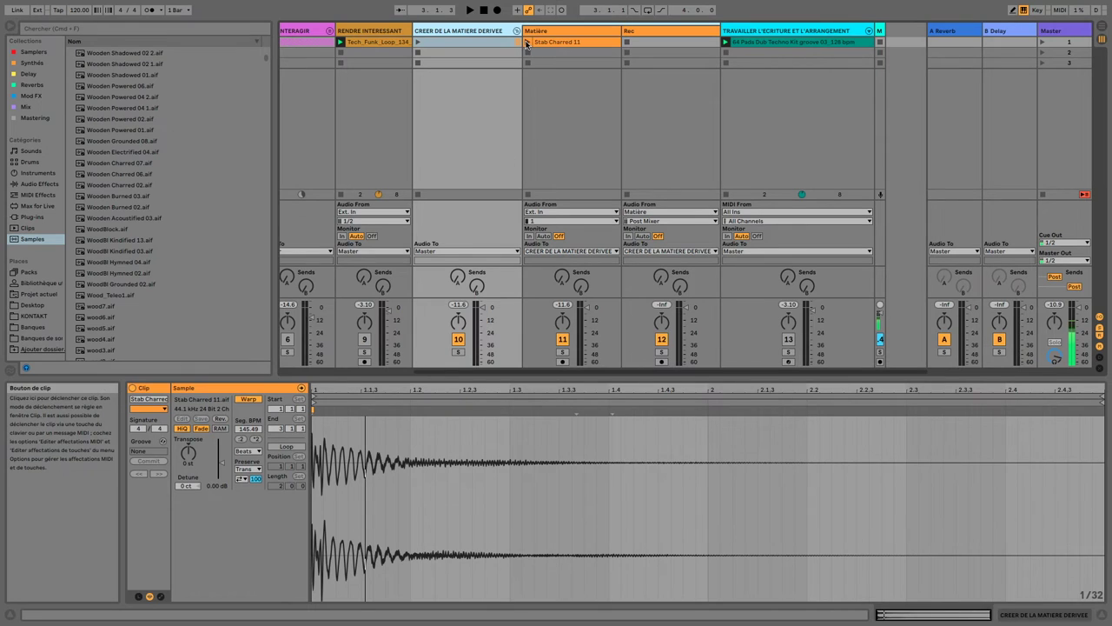
- Play the unlooped Stab Charred 11 clip, switch on the Matière track's Reverb, and relaunch the clip to hear its tail
left_click(526, 42)
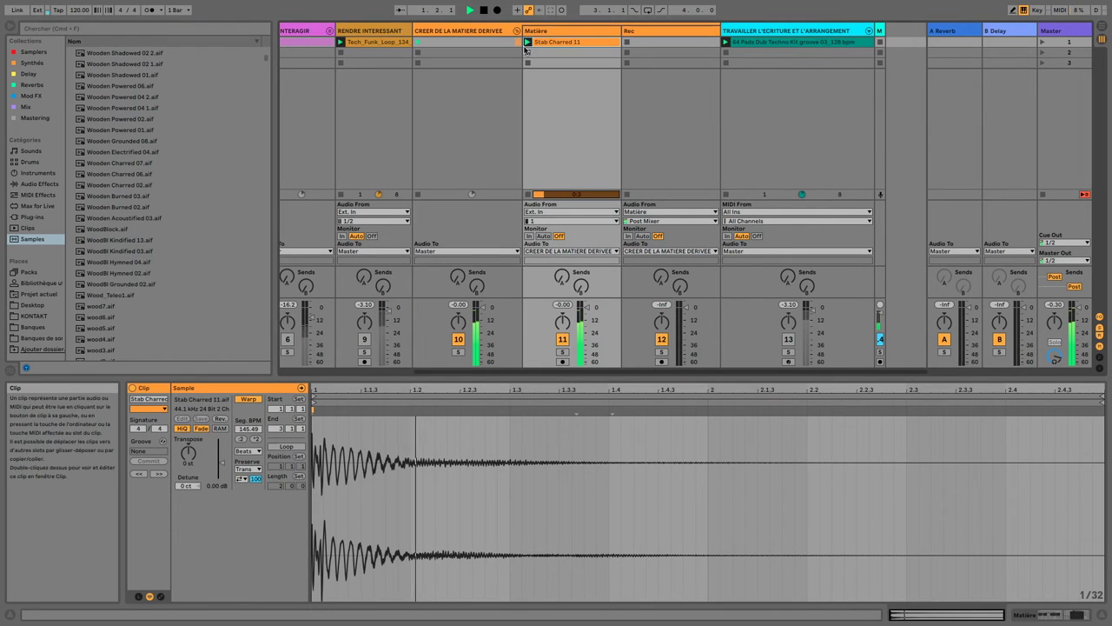
left_click(1083, 615)
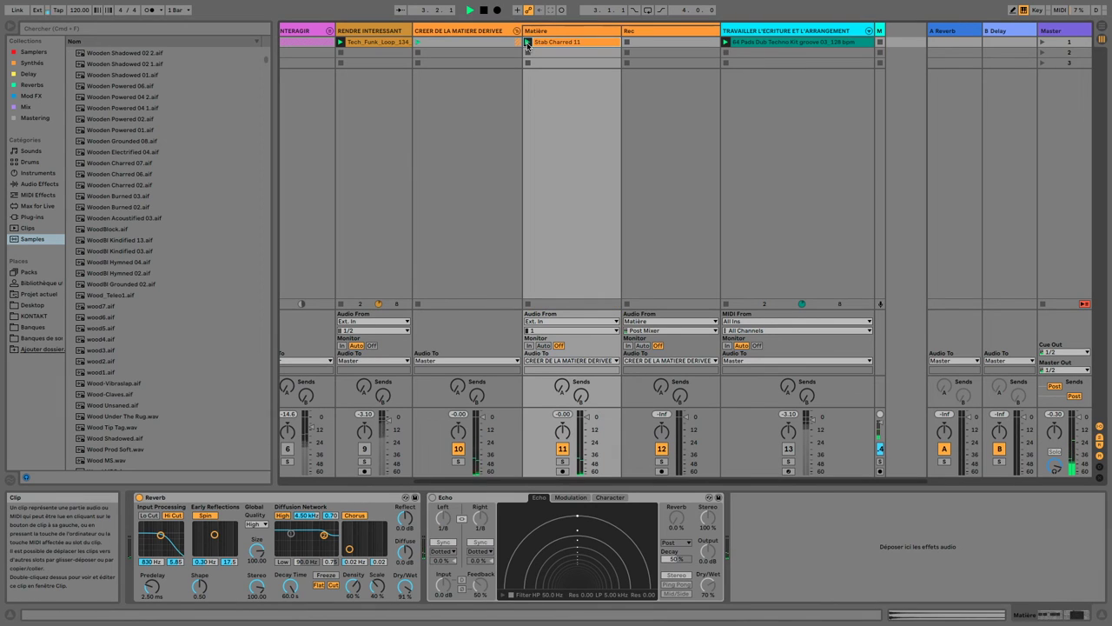
left_click(527, 42)
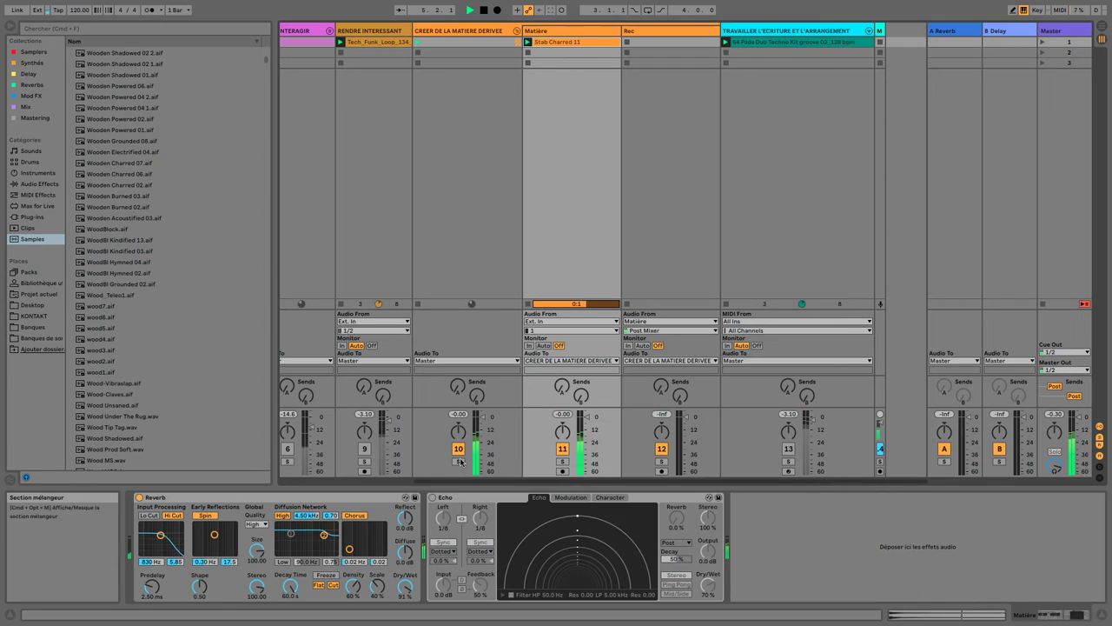
- Toggle the input/output section's display and choose Post Mixer as the Rec track's input point from Matière
left_click(655, 33)
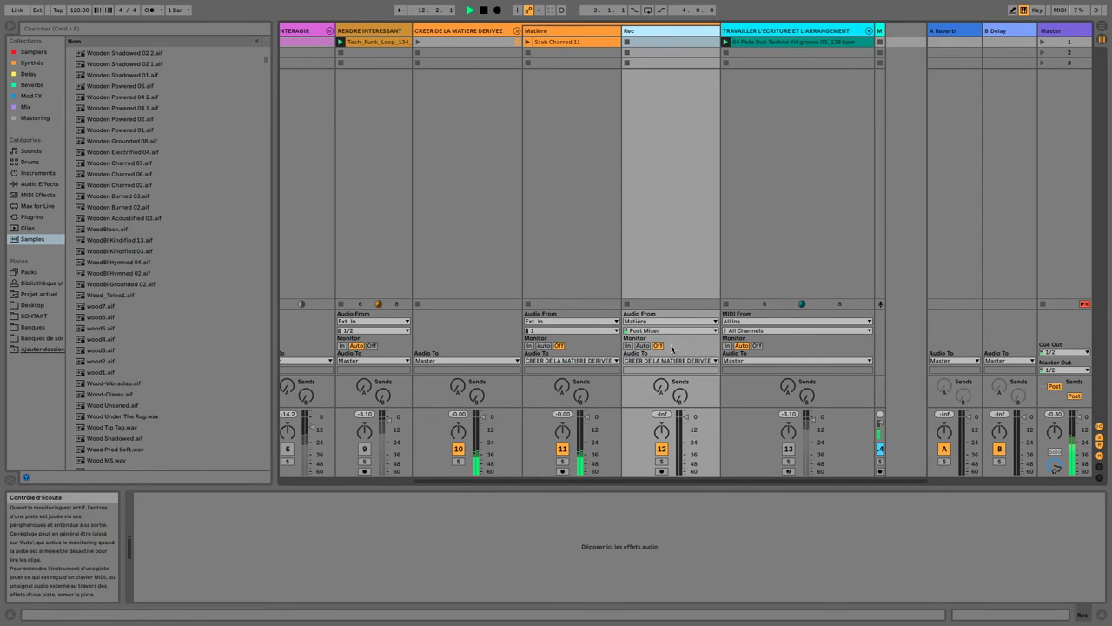
left_click(1099, 427)
left_click(1099, 426)
left_click(1099, 426)
left_click(1099, 426)
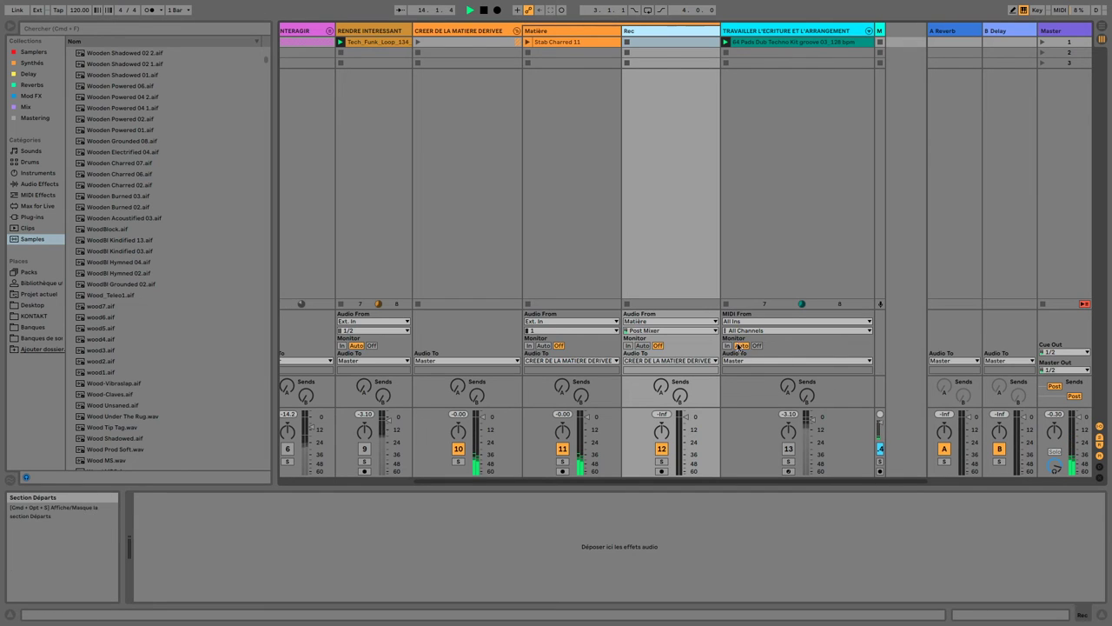
left_click(653, 331)
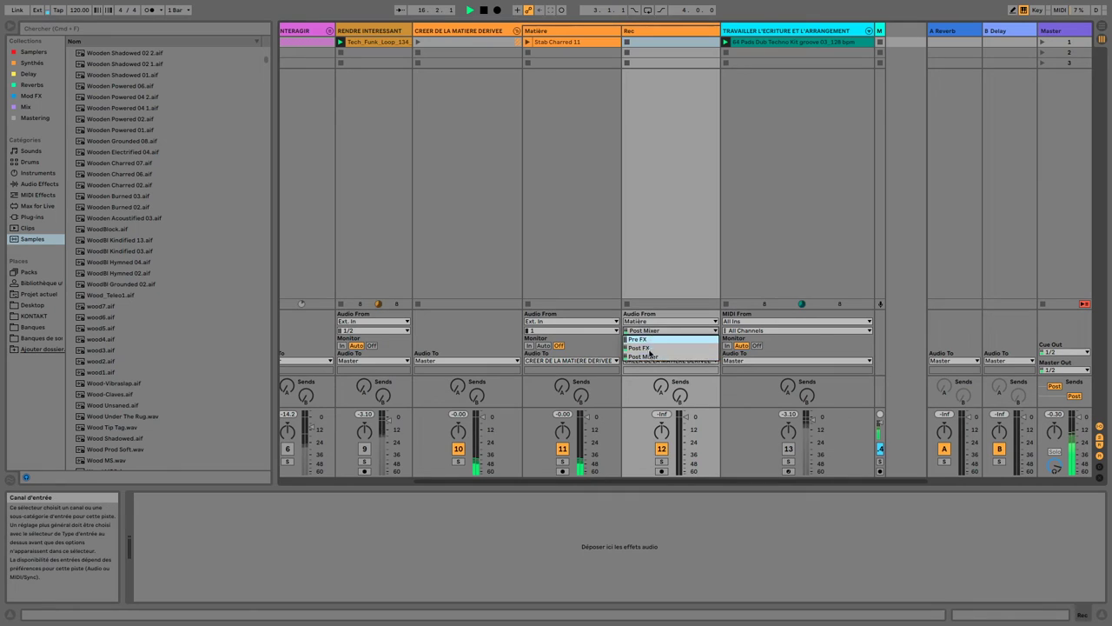
left_click(649, 358)
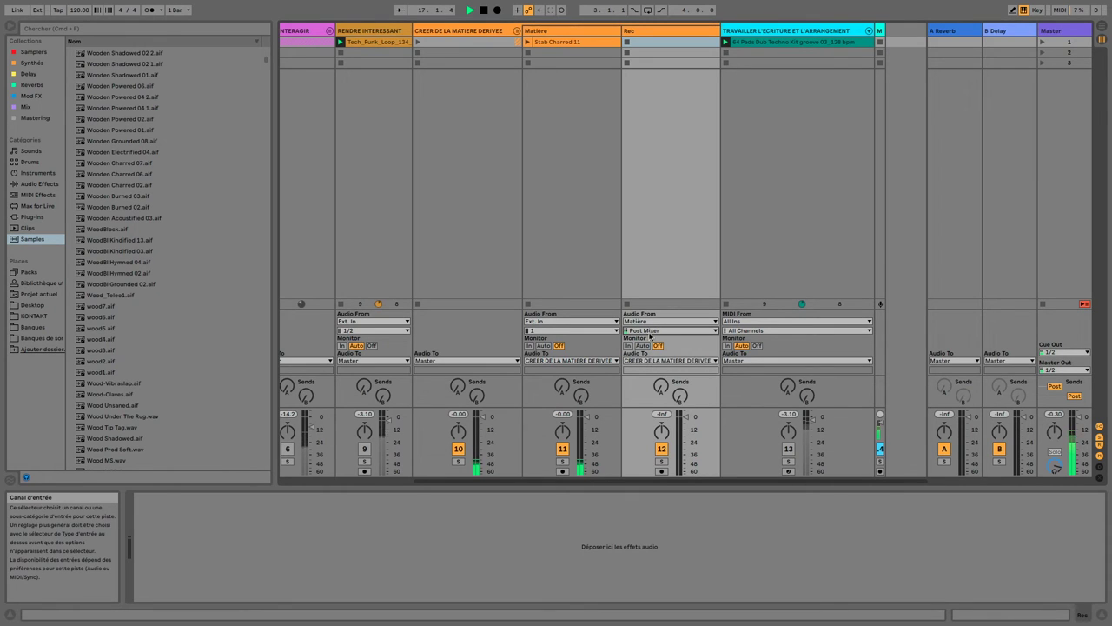
- Redisplay the Matière track's effects, and arm the Rec track for recording with its track activator off
left_click(478, 110)
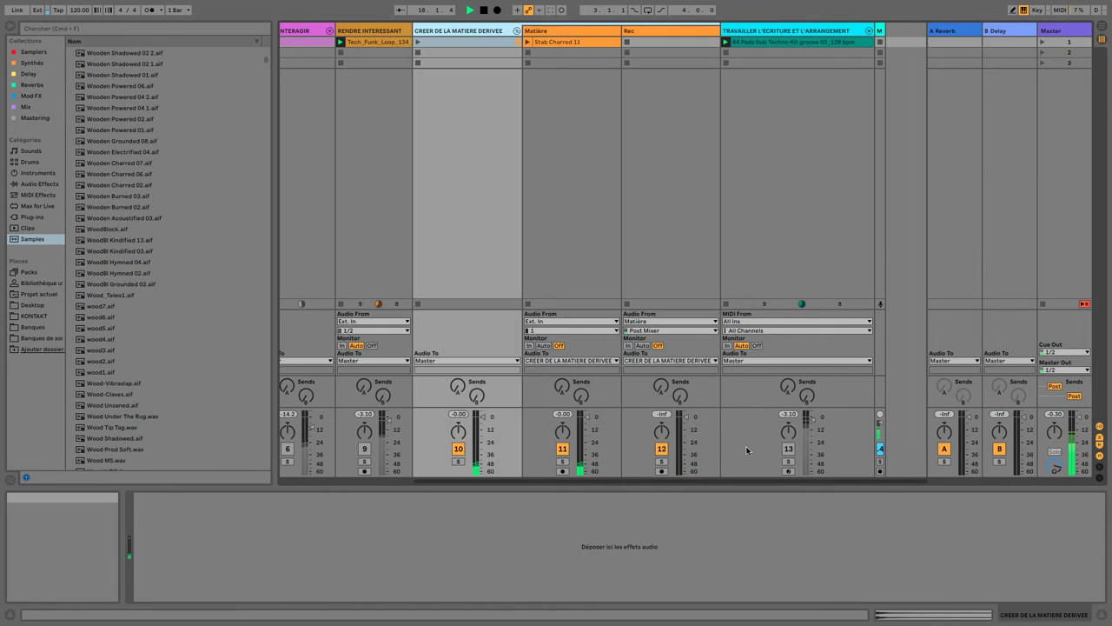
left_click(558, 32)
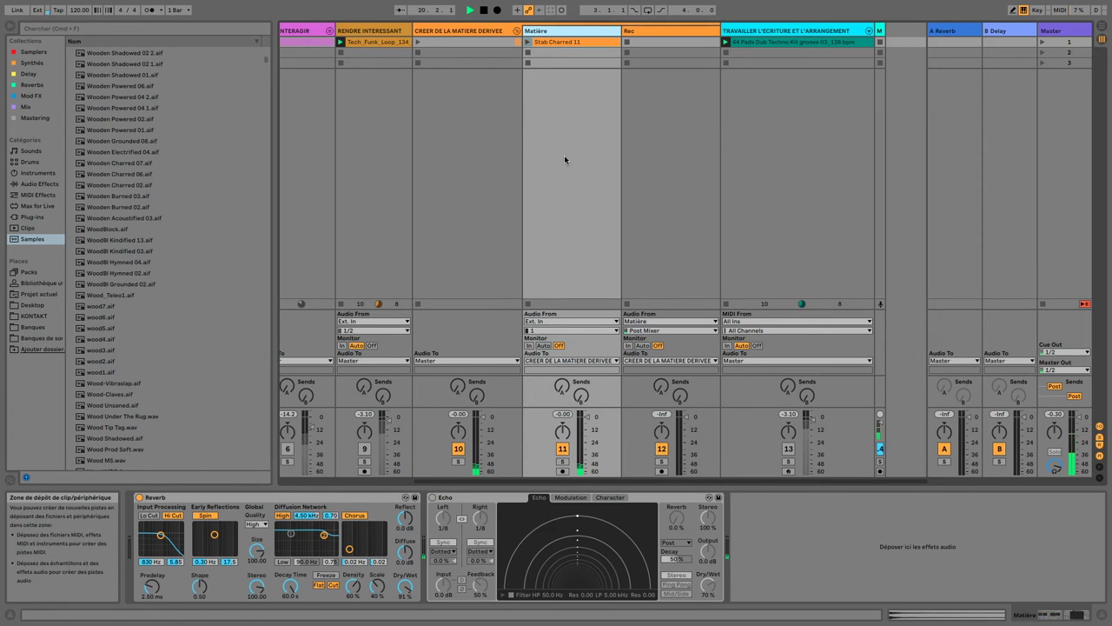
left_click(661, 449)
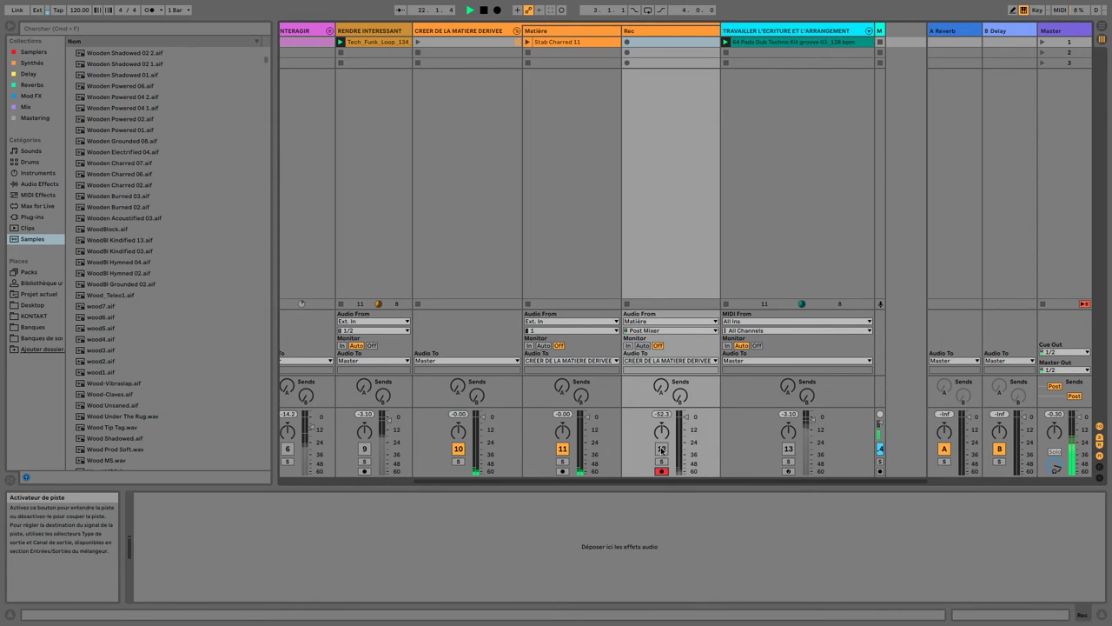
- Record the Matière track's reverb tail into the Rec track's first clip slot, then disarm the Rec track
left_click(542, 47)
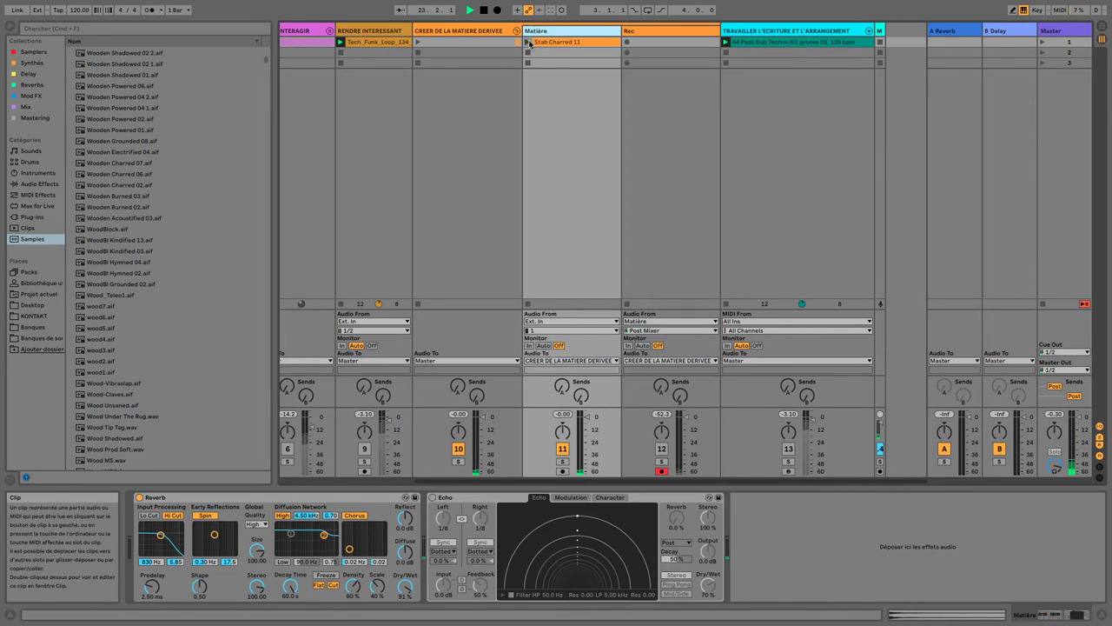
left_click(627, 44)
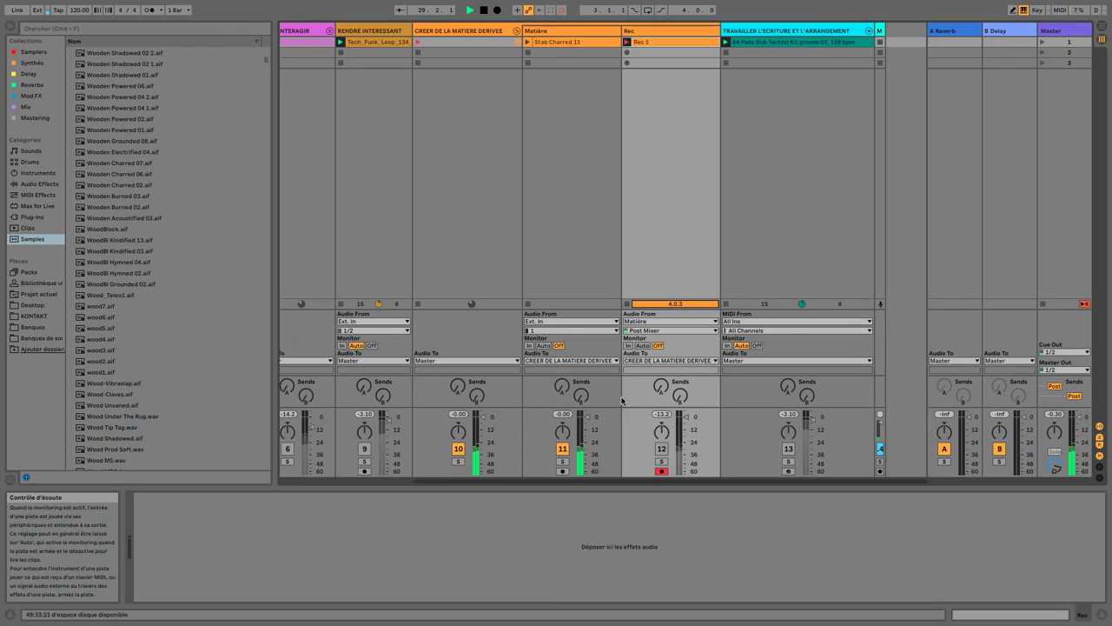
left_click(661, 472)
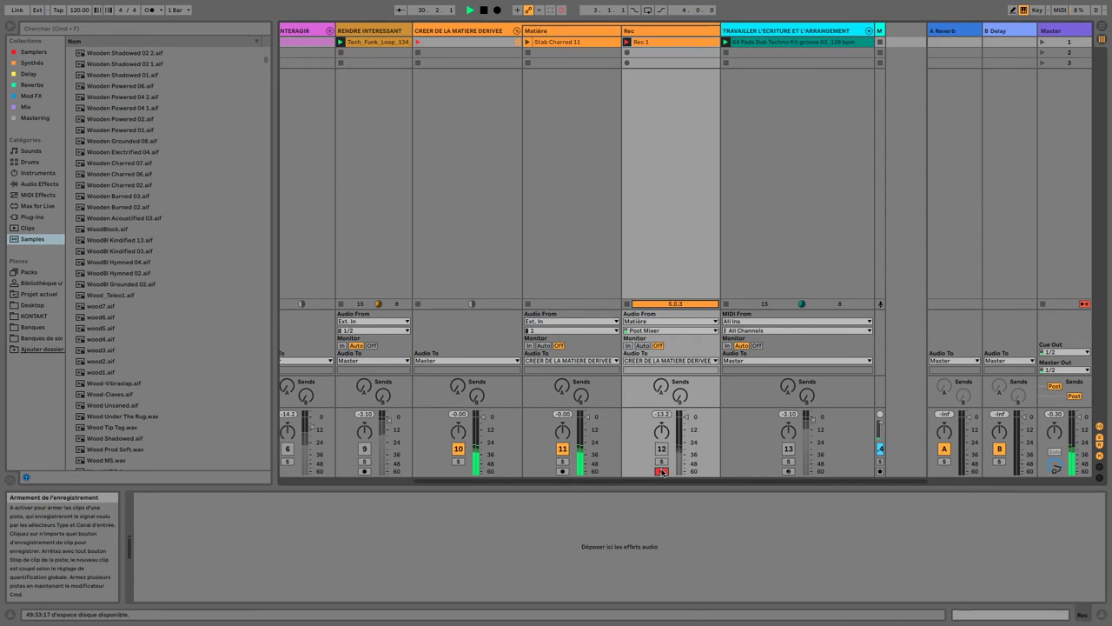
- Stop playback, switching the Matière track off and the Rec track's activator on
left_click(563, 450)
key("space")
left_click(661, 448)
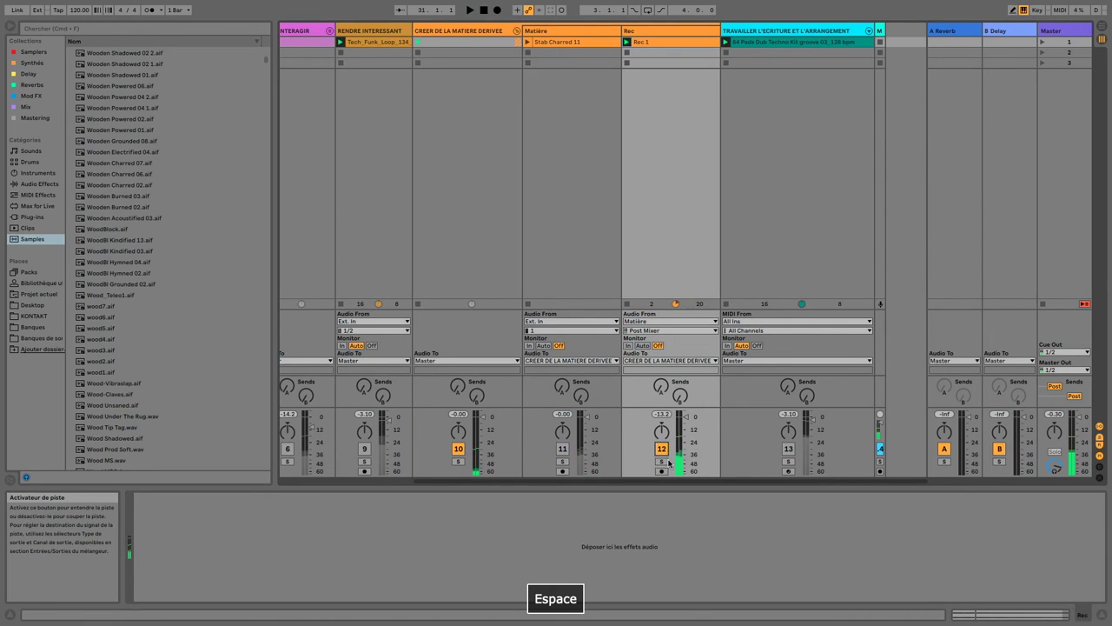
- Play the recorded Rec 1 clip with its loop narrowed to bar 3, and raise the clip gain to 7.56 dB
left_click(660, 41)
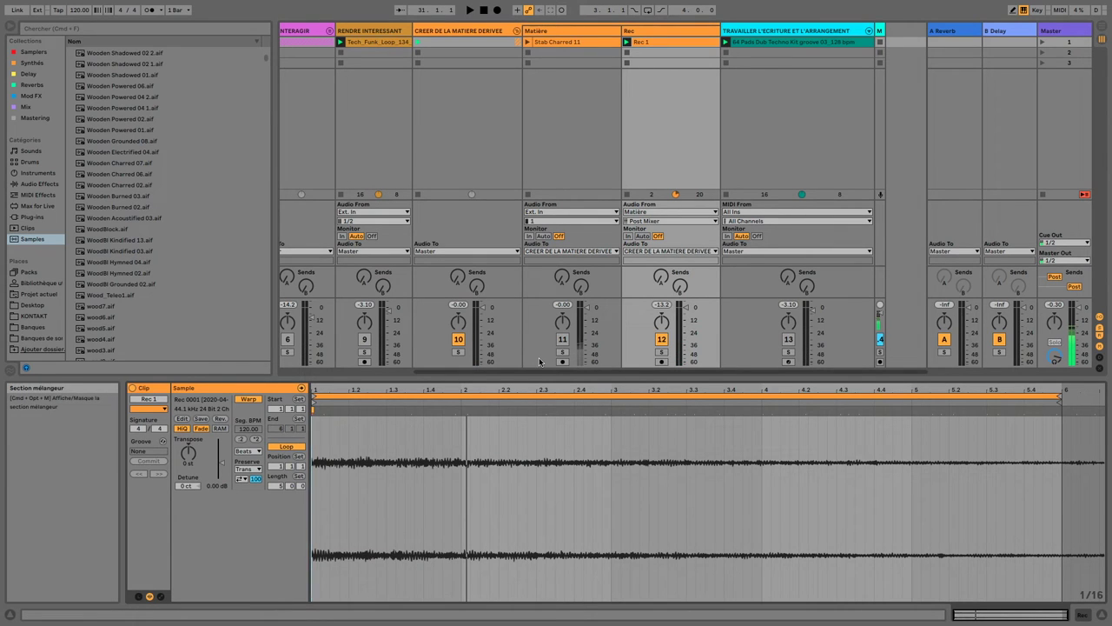
key("space")
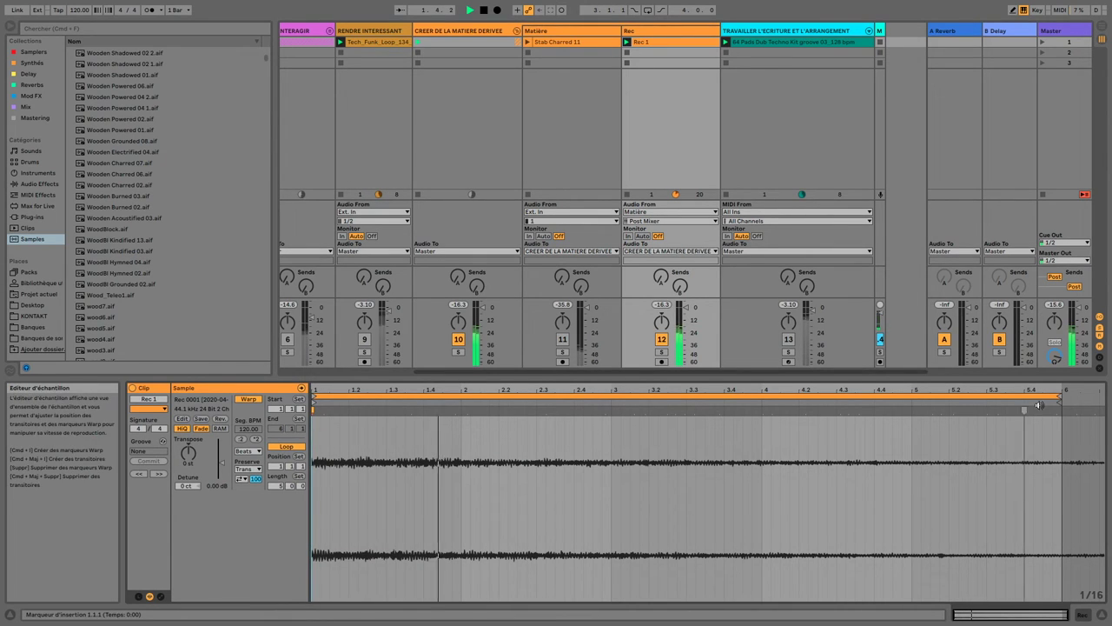
left_click_drag(343, 399, 614, 399)
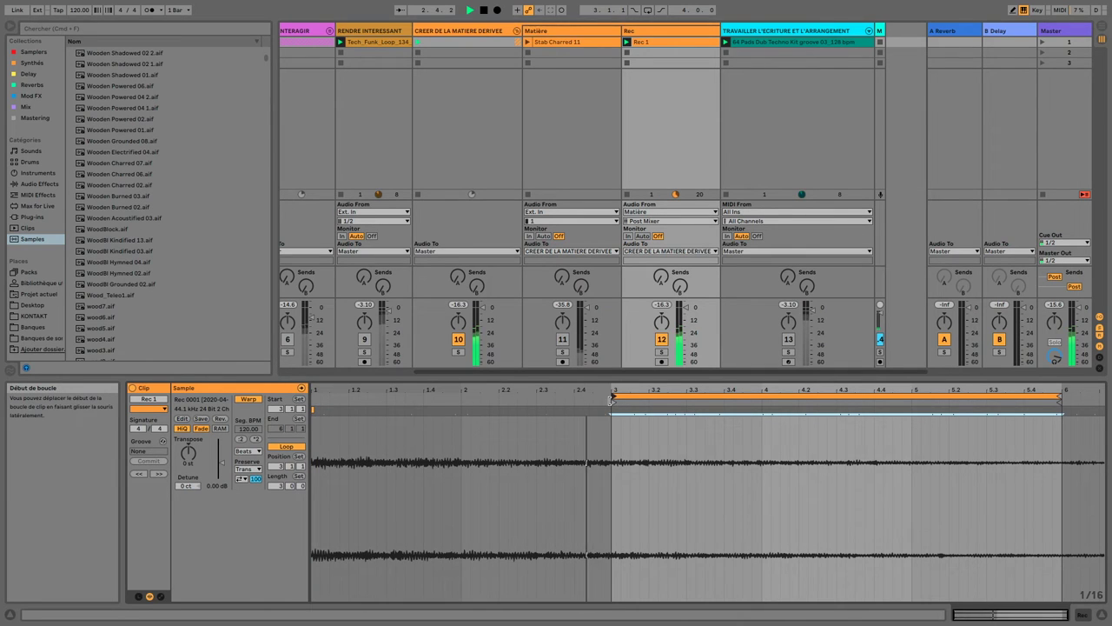
left_click_drag(1058, 399, 762, 399)
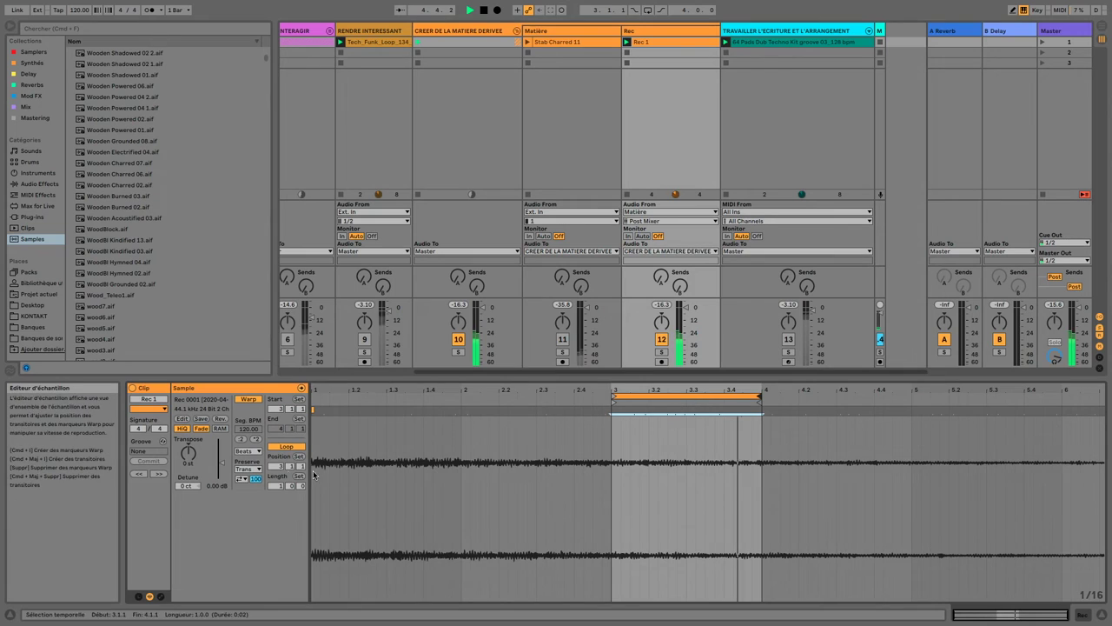
left_click_drag(222, 462, 222, 451)
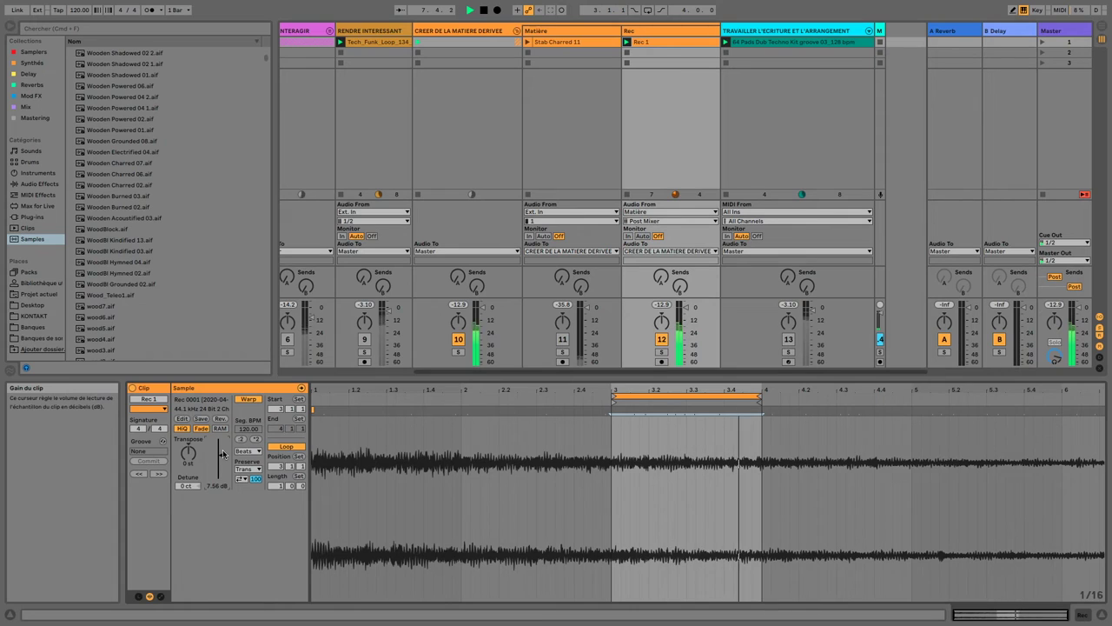
key("space")
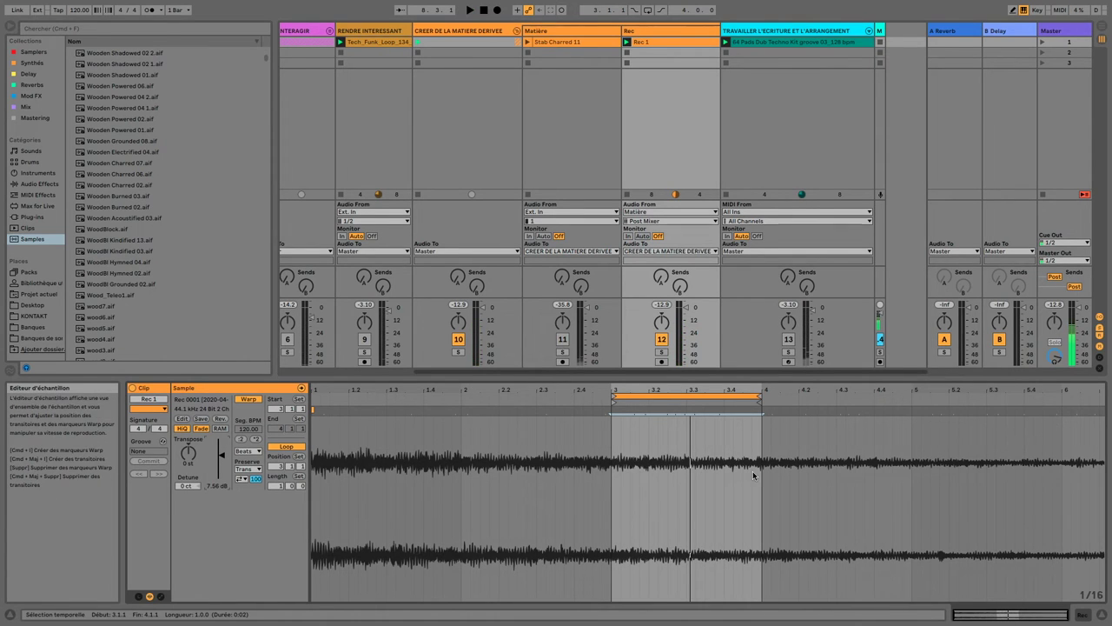
left_click_drag(611, 455, 762, 456)
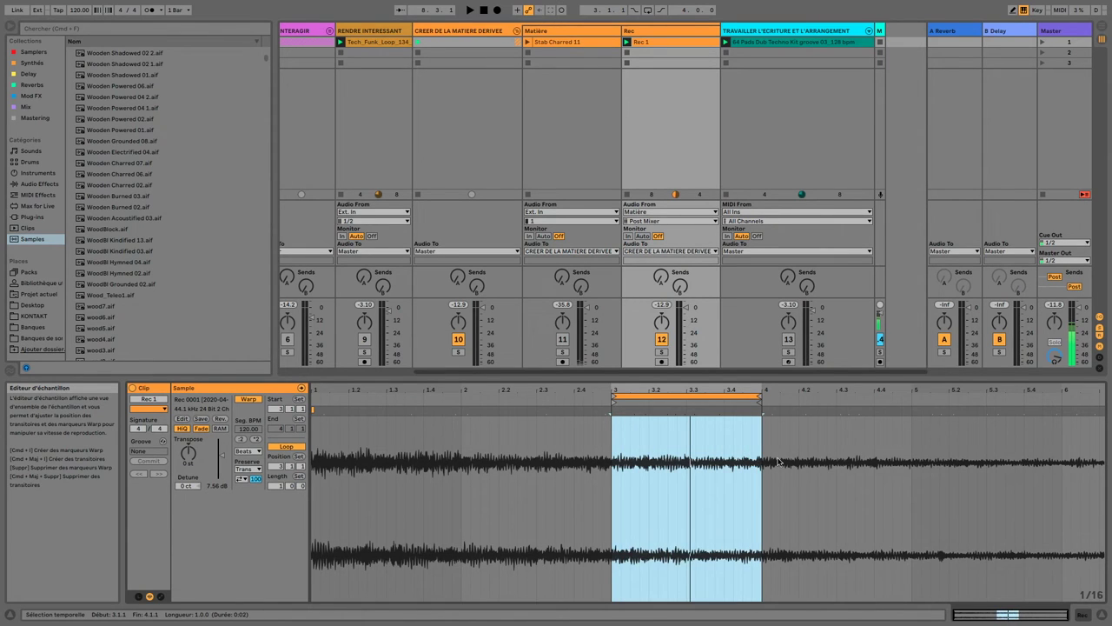
- Draw a fade-in on Rec 1's clip volume envelope from zero to full level at about 3.3, and extend the loop over the whole recording
left_click(561, 42)
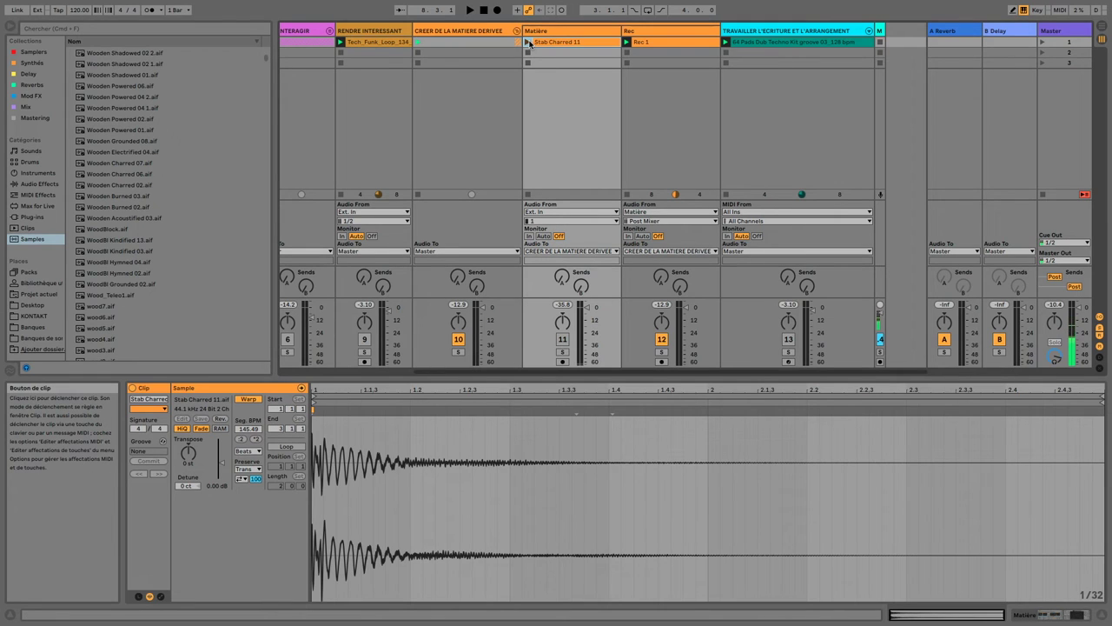
left_click(643, 42)
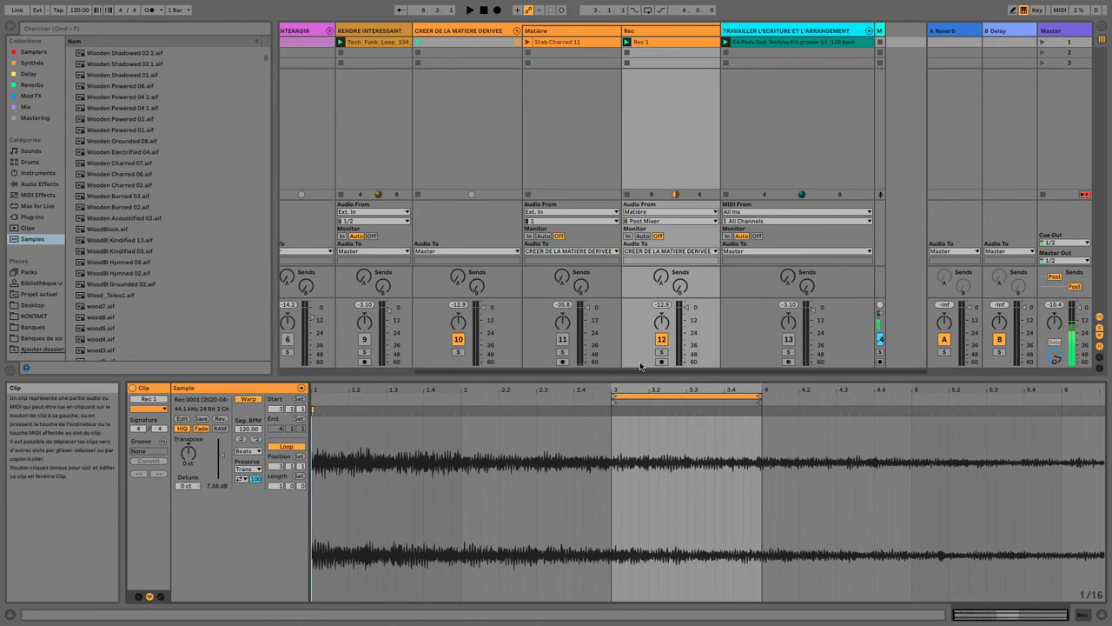
left_click(159, 596)
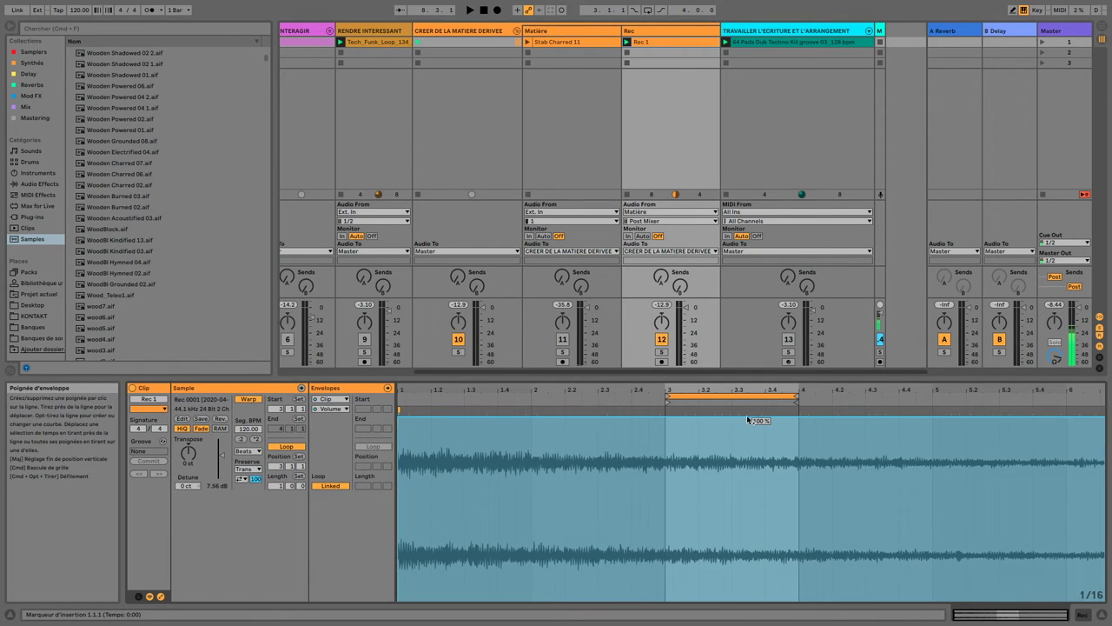
left_click_drag(743, 421, 435, 580)
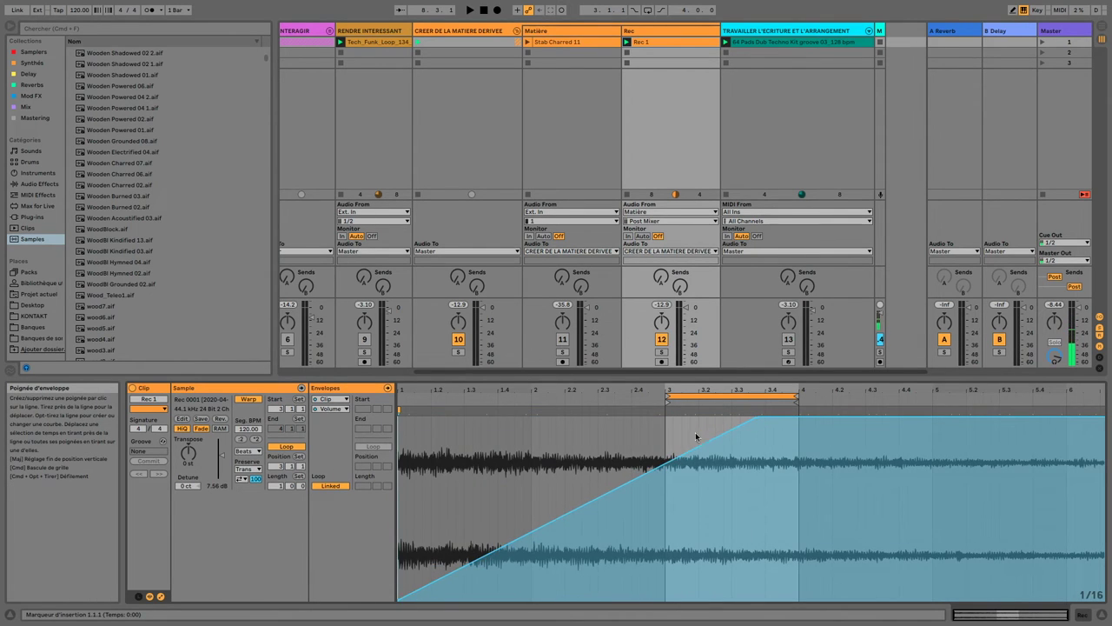
left_click_drag(669, 398, 399, 396)
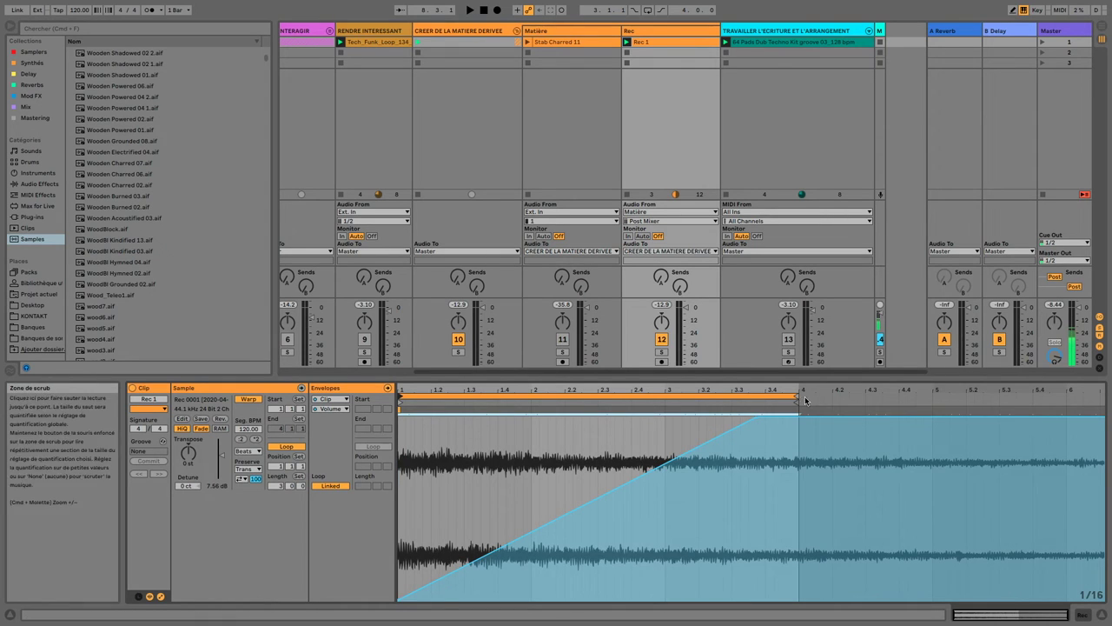
left_click_drag(796, 397, 1100, 396)
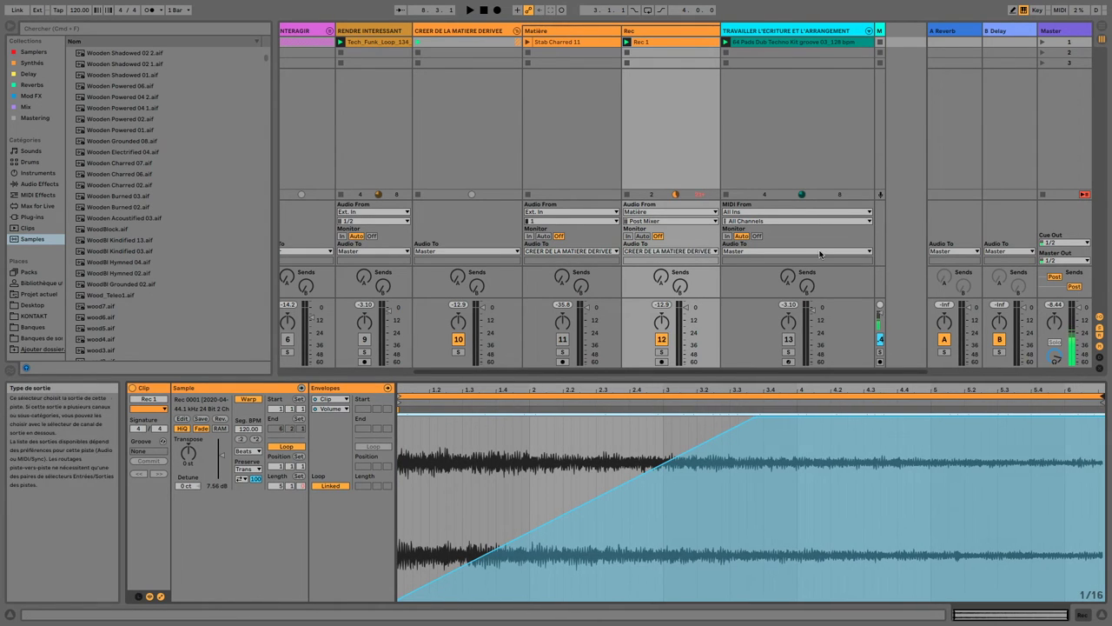
- Play the faded-in Rec 1 clip, switch the Matière track back on, and launch Stab Charred 11 alongside it before stopping
left_click(627, 42)
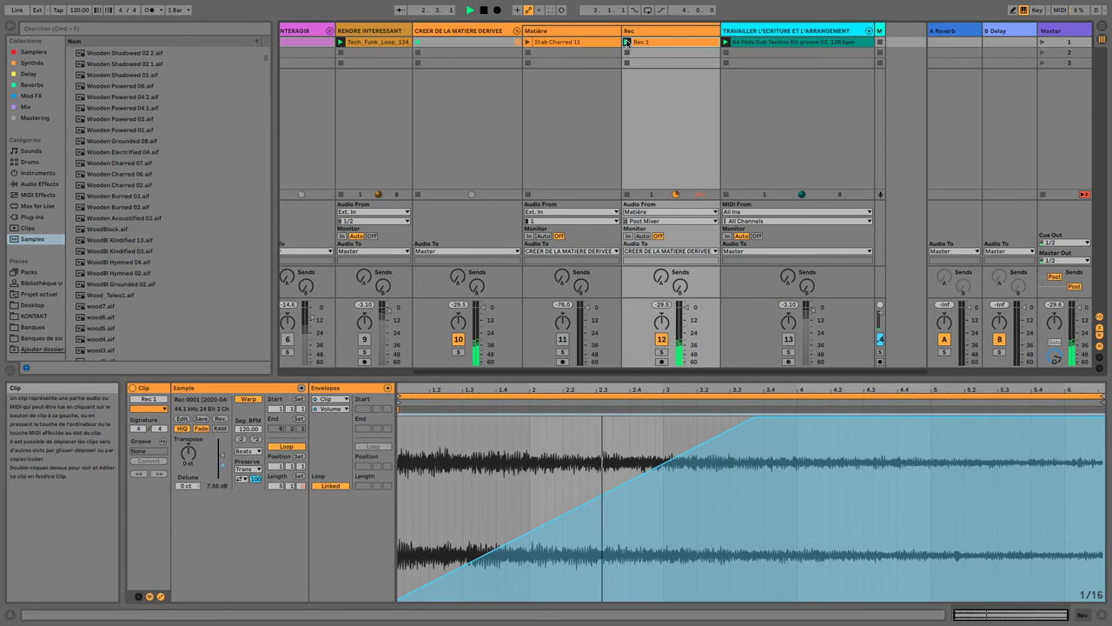
left_click(564, 340)
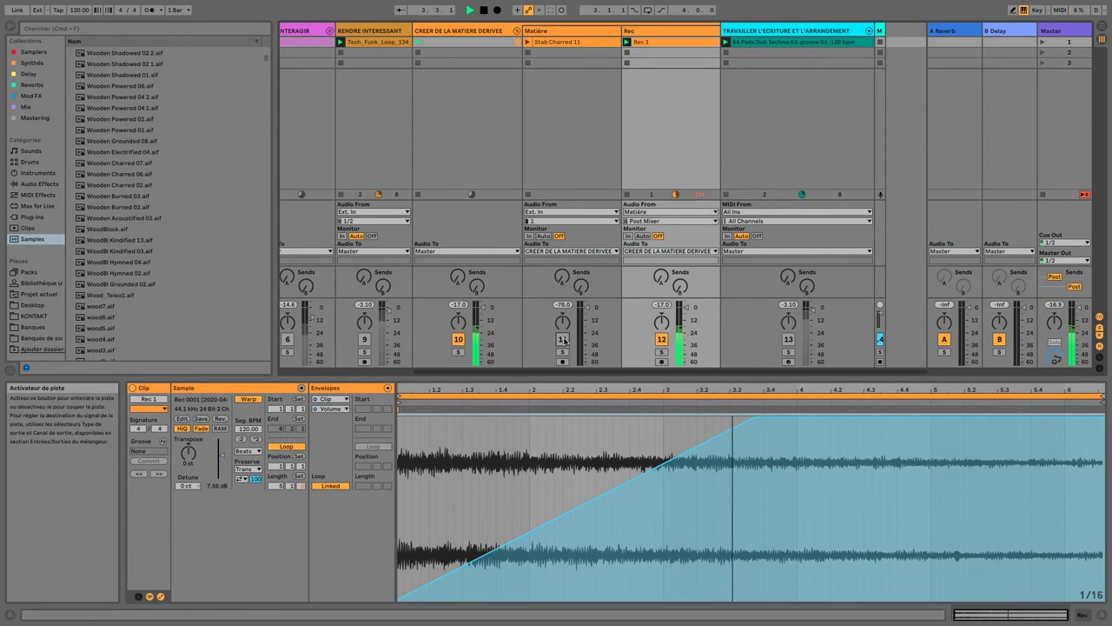
left_click(467, 42, "super")
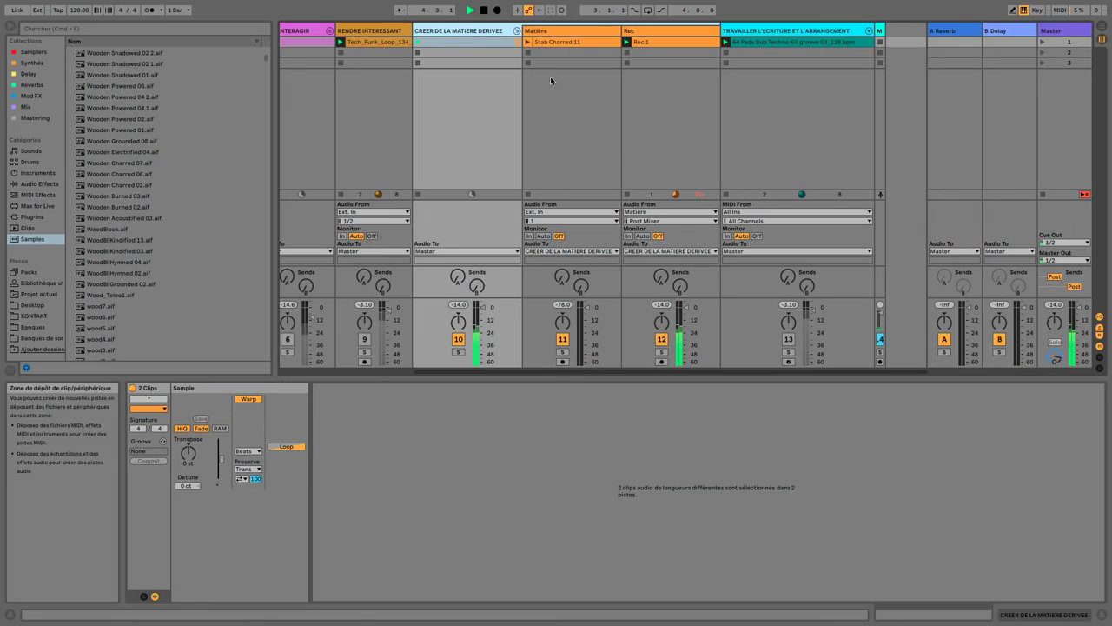
left_click(528, 41)
key("space")
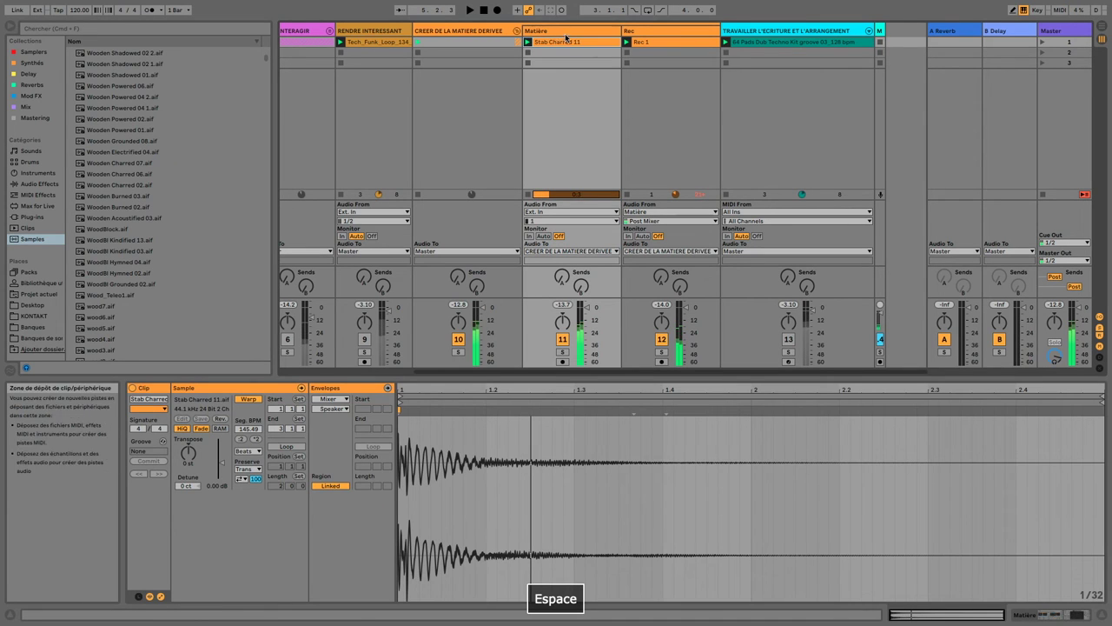
- Switch off the Matière track's Reverb and play the Rec 1 fade-in leading into the dry Stab Charred 11 clip
key("shift+Tab")
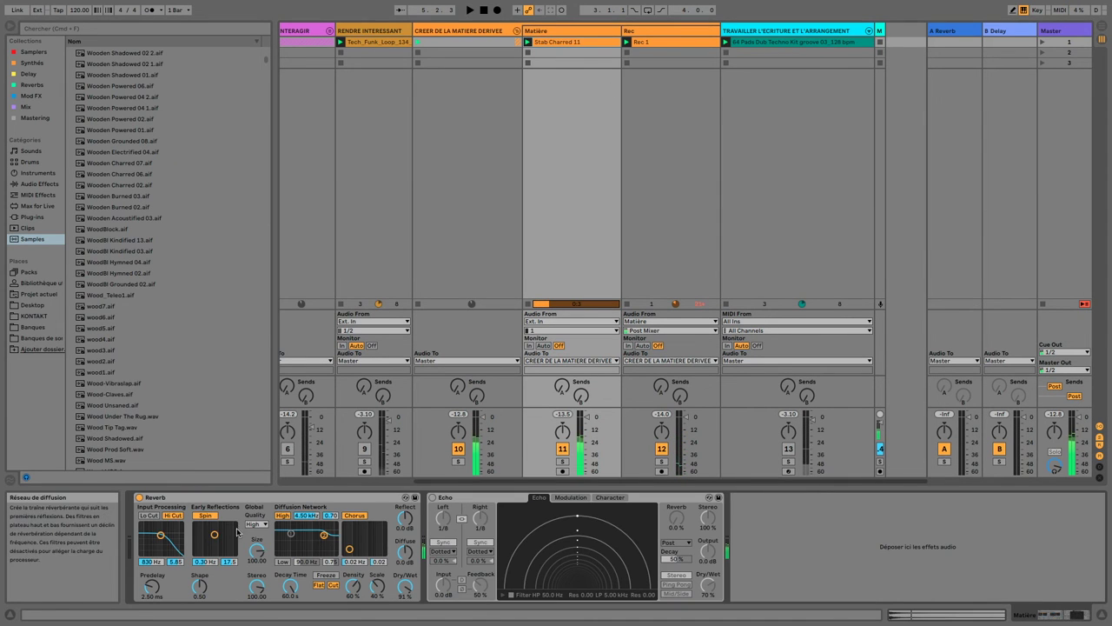
left_click(139, 497)
left_click(628, 41)
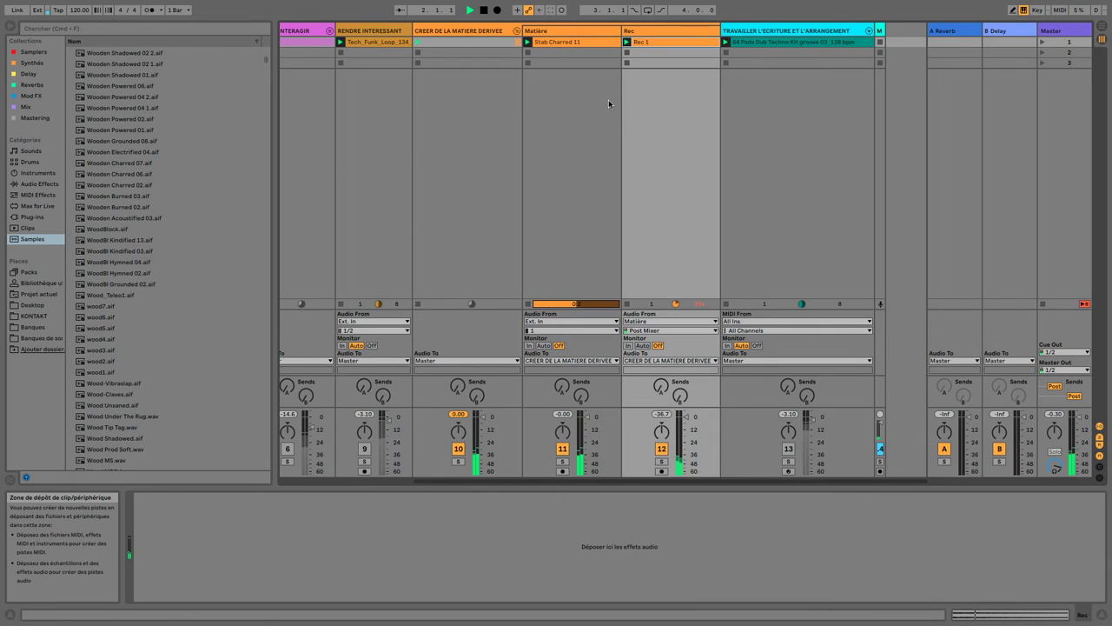
left_click(528, 42)
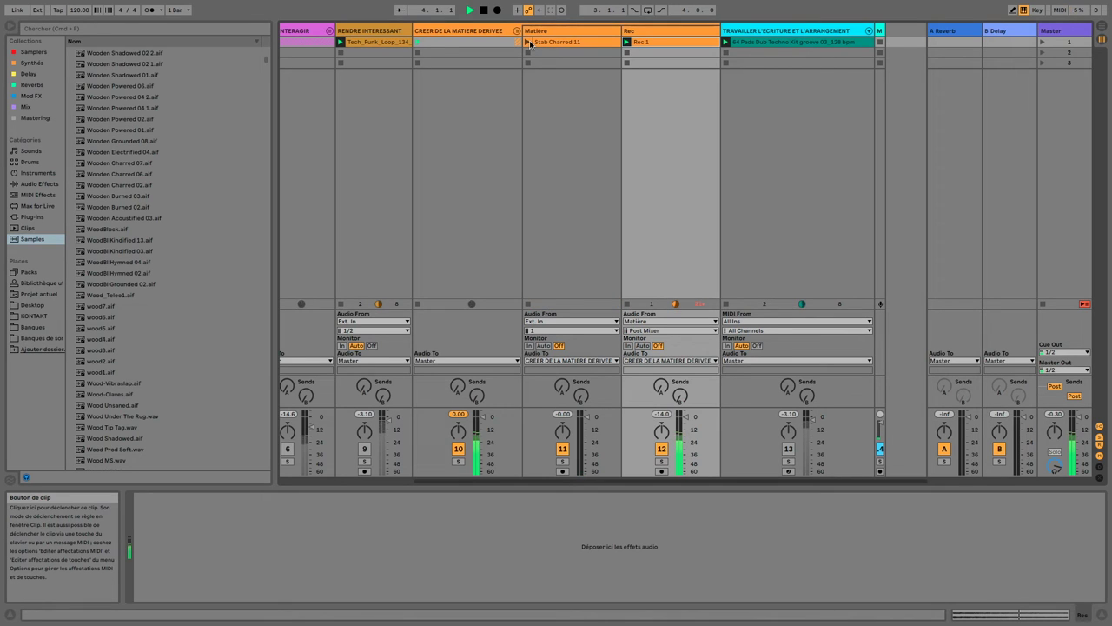
left_click(528, 43)
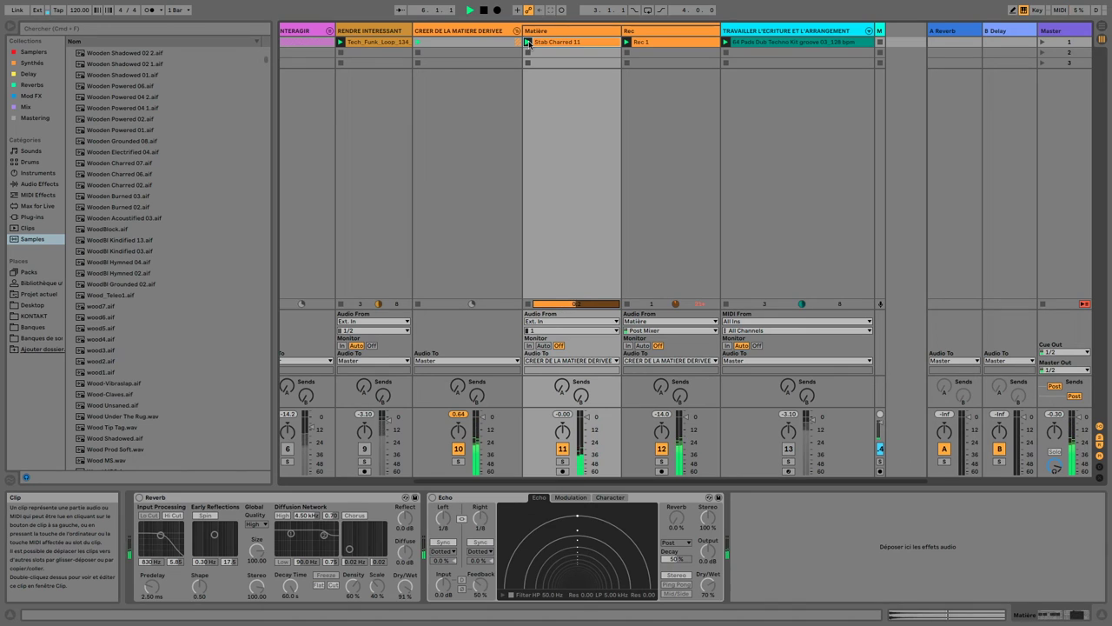
key("space")
left_click(467, 168)
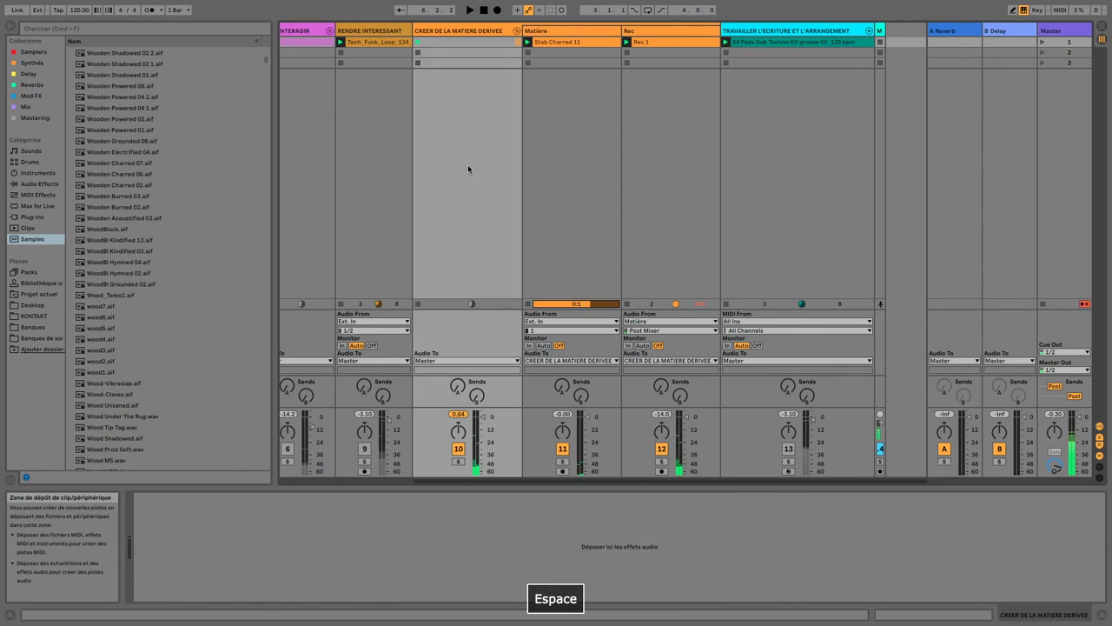
left_click(573, 43)
left_click(671, 45)
left_click(593, 43)
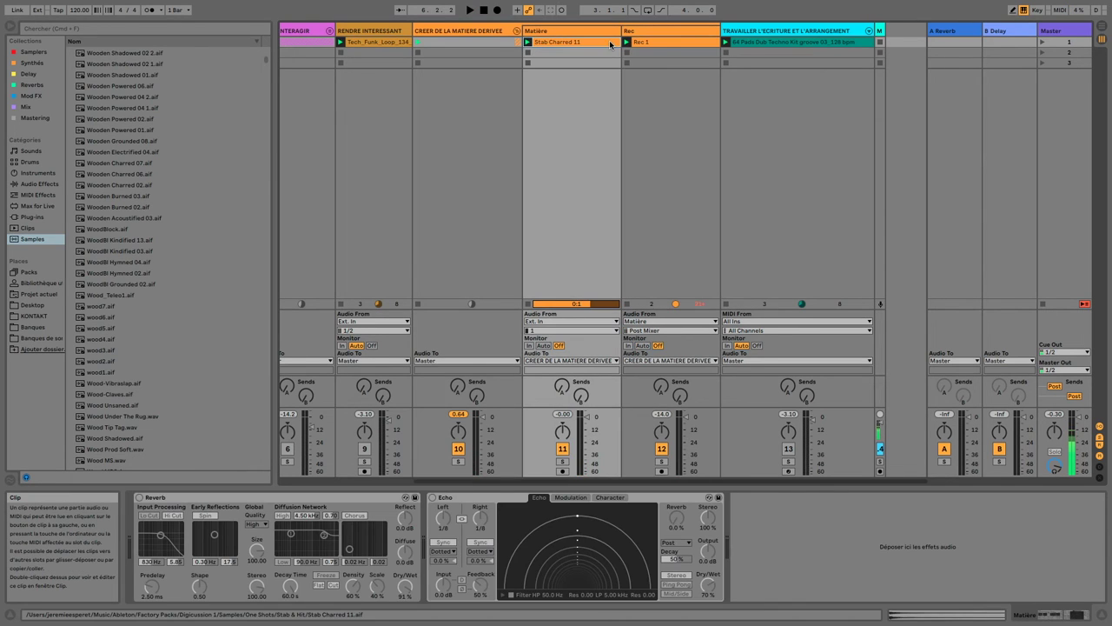
left_click(664, 41)
left_click(582, 43)
- Shorten the Rec 1 clip's loop to about one beat, ending at 1.2, and pull the volume fade-in's full-level point back to match
left_click(657, 41)
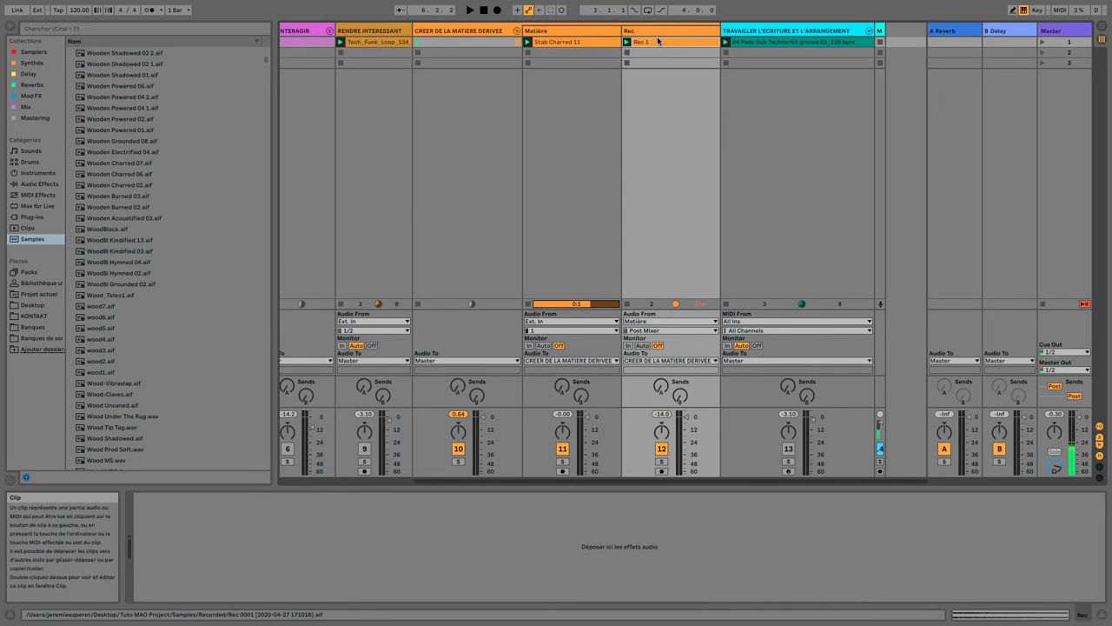
double_click(658, 42)
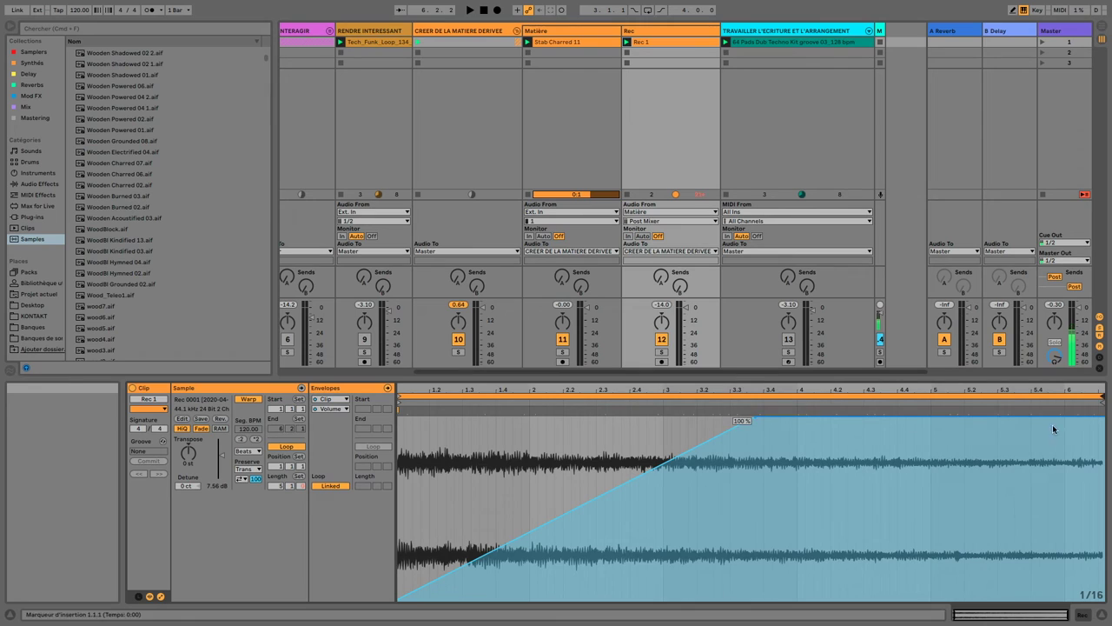
mouse_move(1101, 394)
left_mouse_down()
mouse_move(483, 398)
mouse_move(435, 423)
left_mouse_up()
left_click_drag(756, 417, 439, 418)
- Play the one-beat Rec 1 loop and switch off the Matière track to hear it alone, then stop playback
key("space")
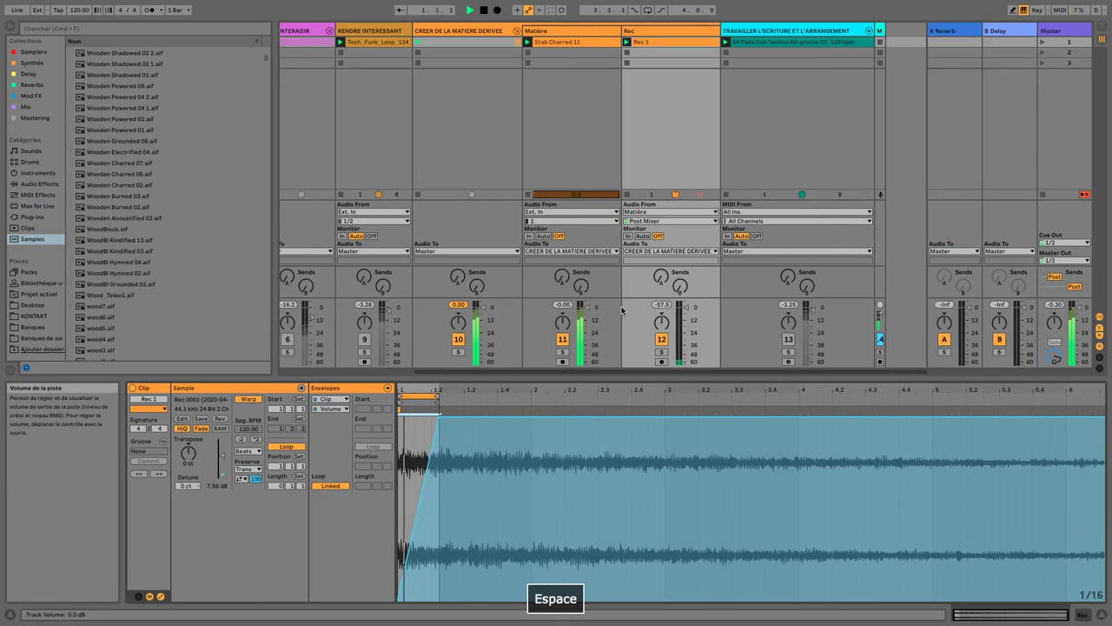
left_click(559, 340)
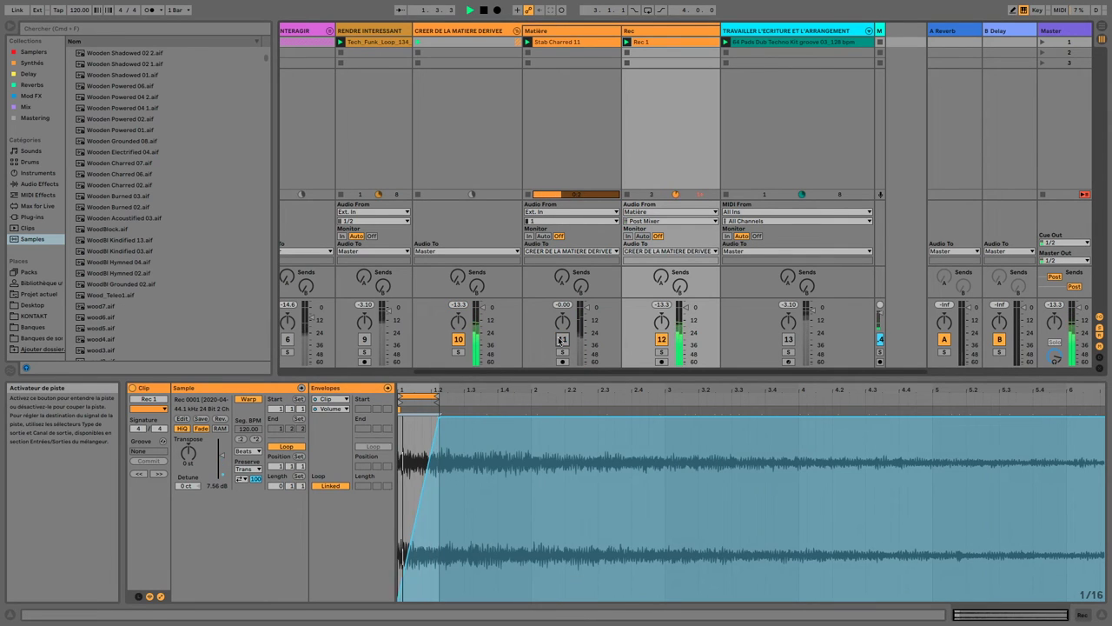
key("space")
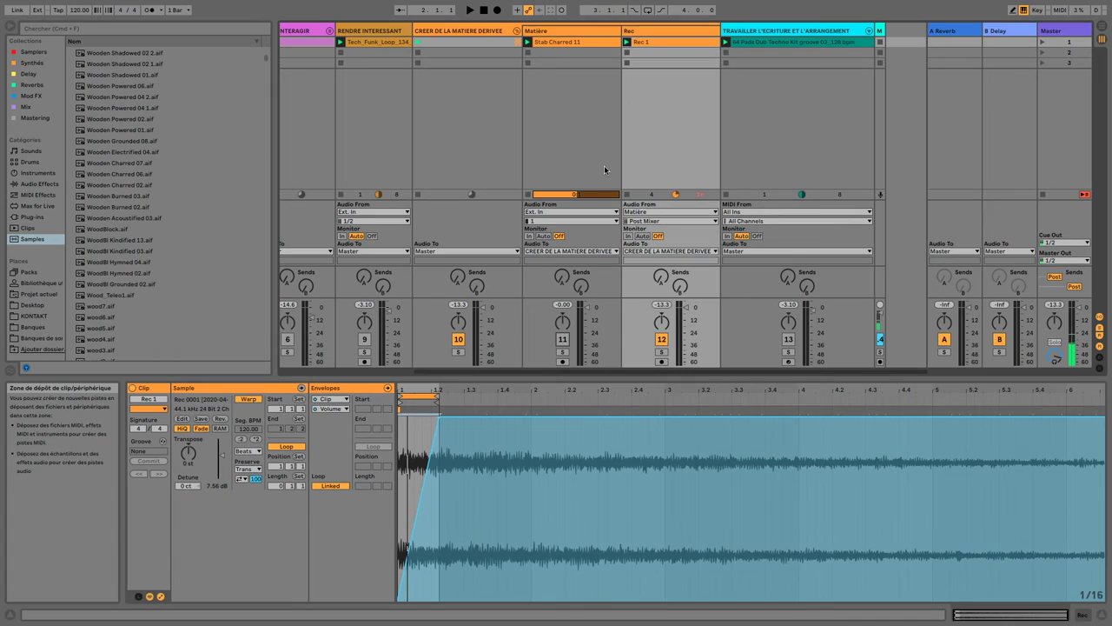
left_click(574, 42)
left_click(672, 36)
left_click(572, 35)
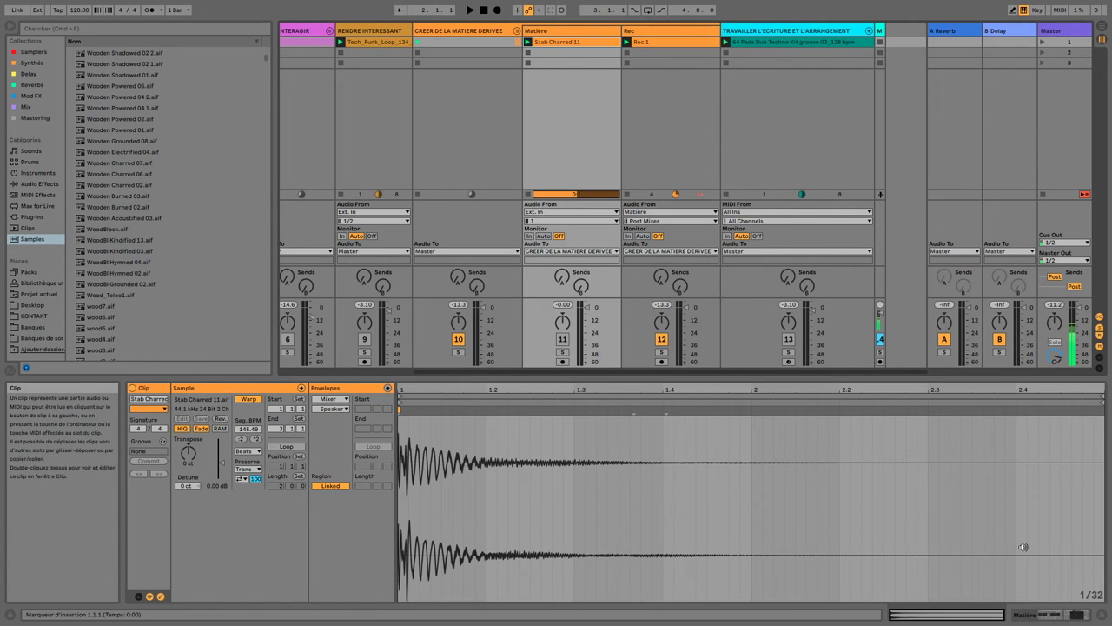
left_click(1056, 615)
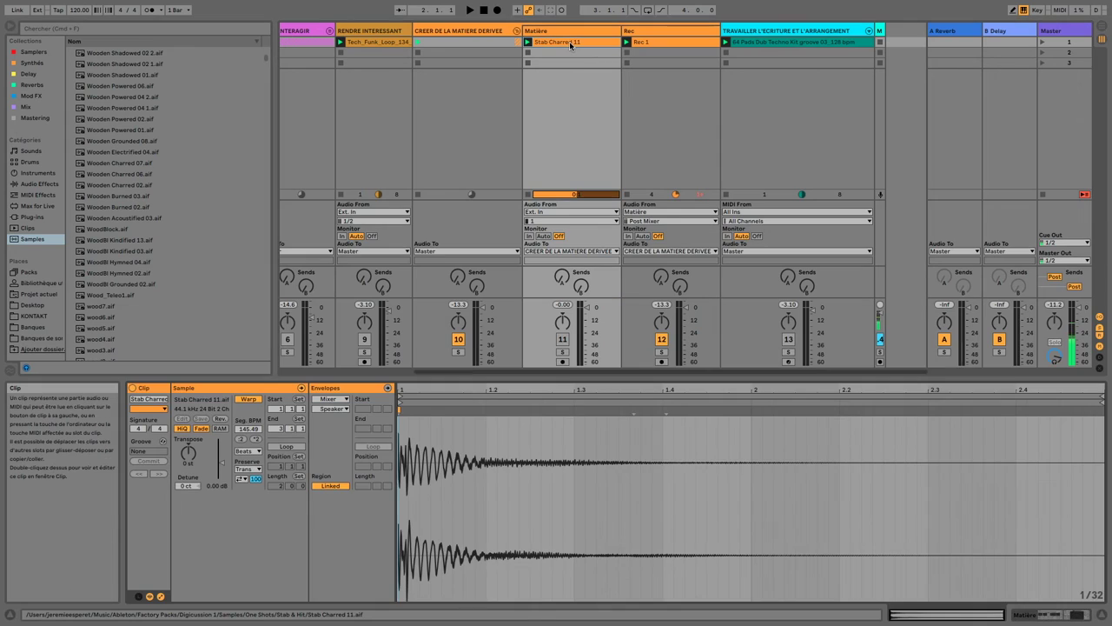
left_click(570, 43)
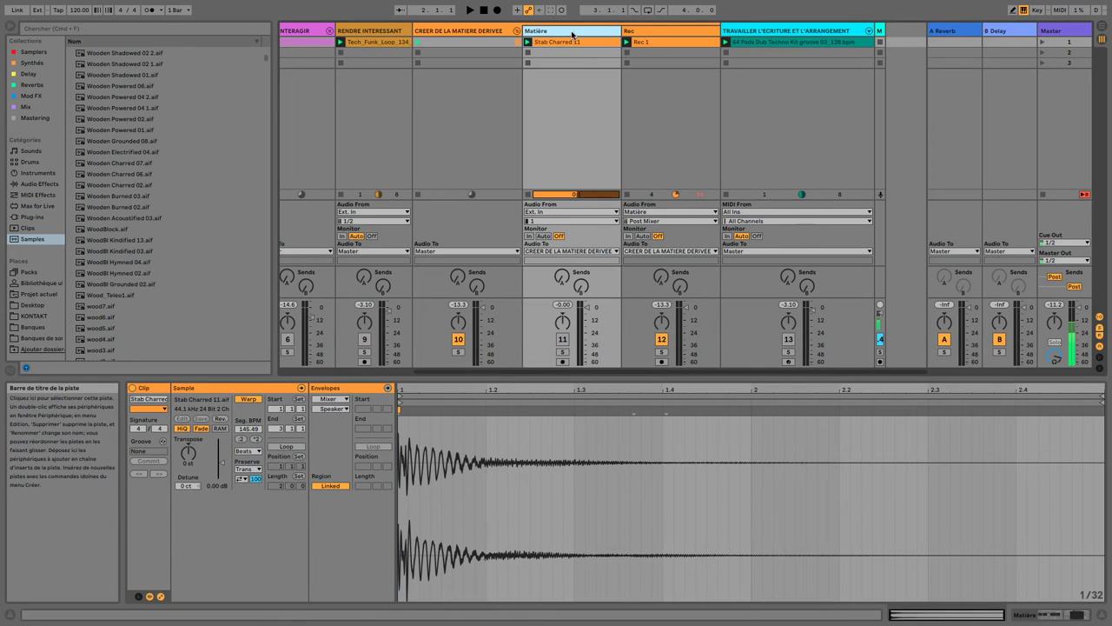
- Compare the Rec track's looped Rec 1 clip with the Matière track's Stab Charred 11 clip
left_click(648, 35)
left_click(579, 37)
left_click(648, 35)
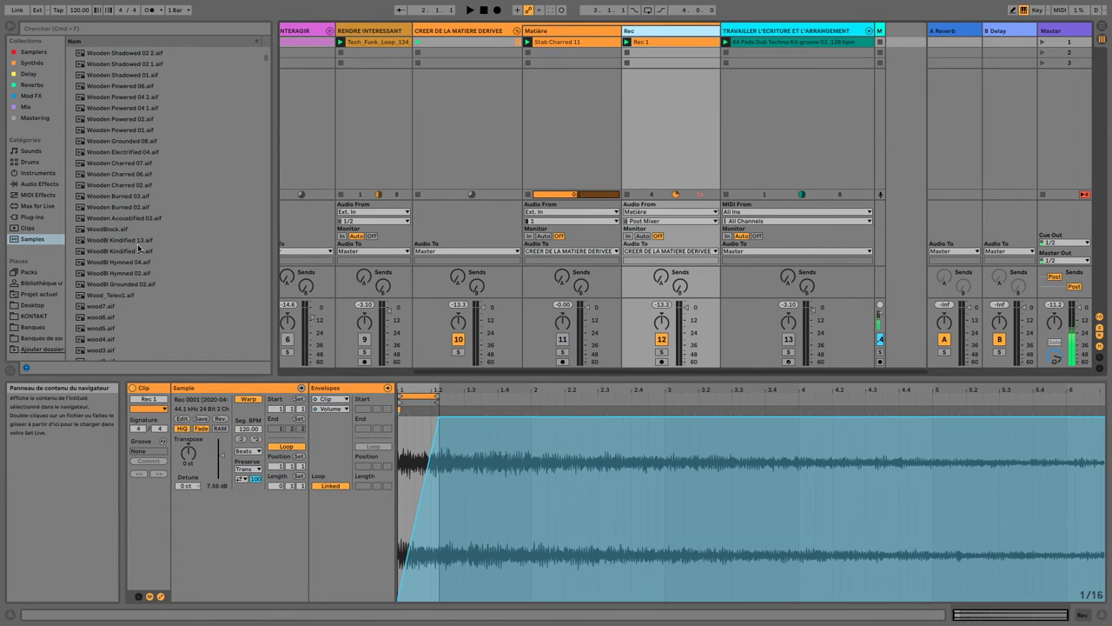
left_click(574, 40)
left_click(652, 41)
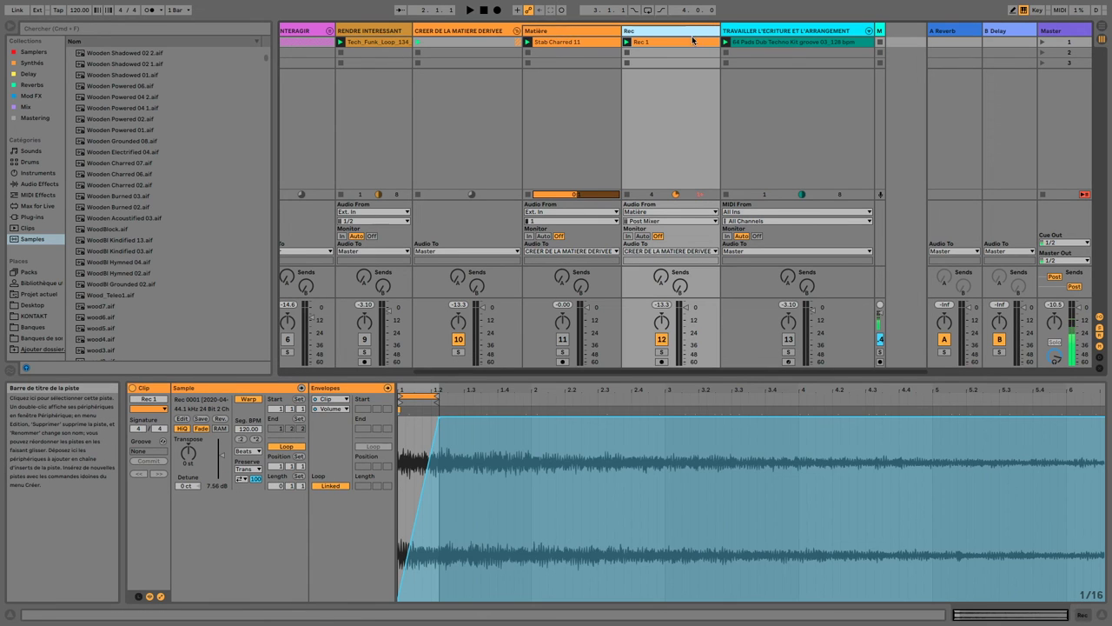
left_click(564, 36)
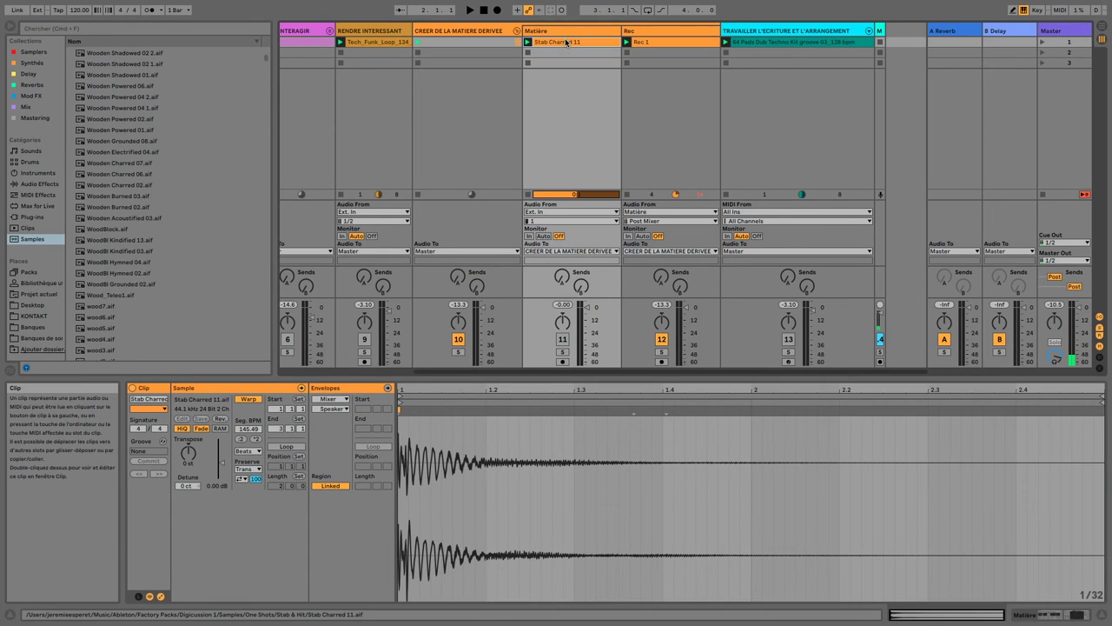
left_click(564, 37)
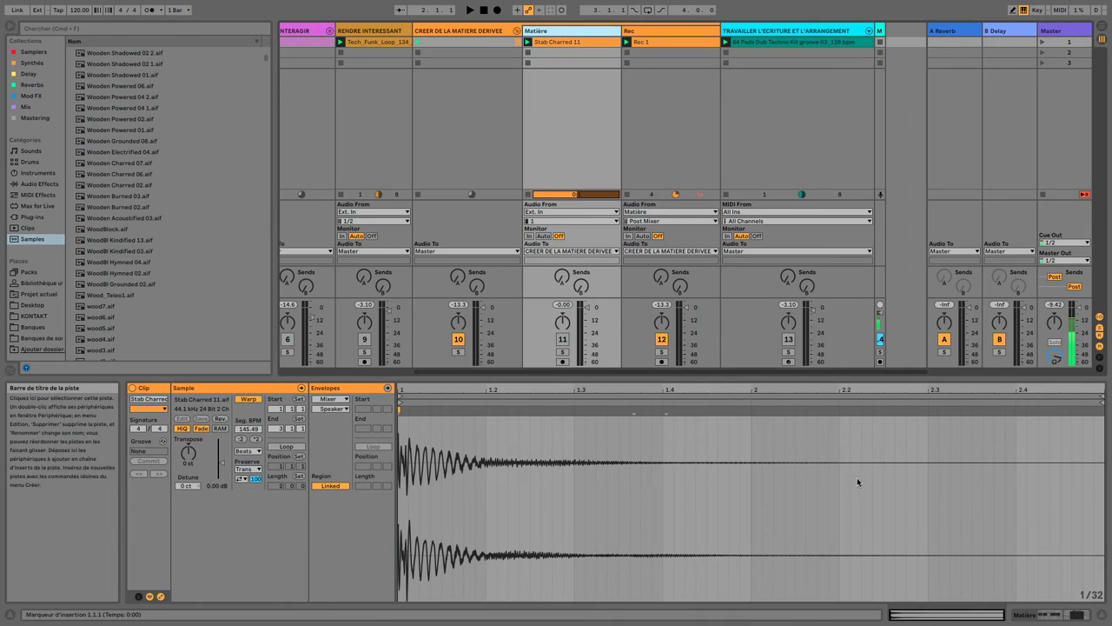
- Switch on the Matière track and its Echo instead of the Rec track, play Stab Charred 11 with Echo feedback raised to 93%, and stop playback
left_click(1055, 618)
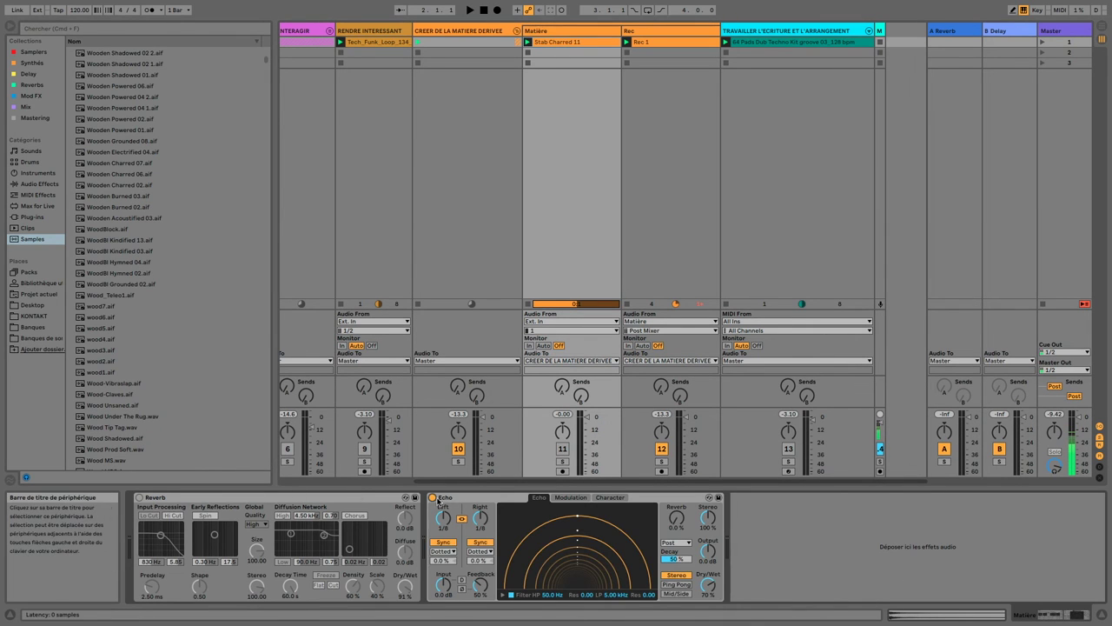
left_click(562, 448)
left_click(528, 42)
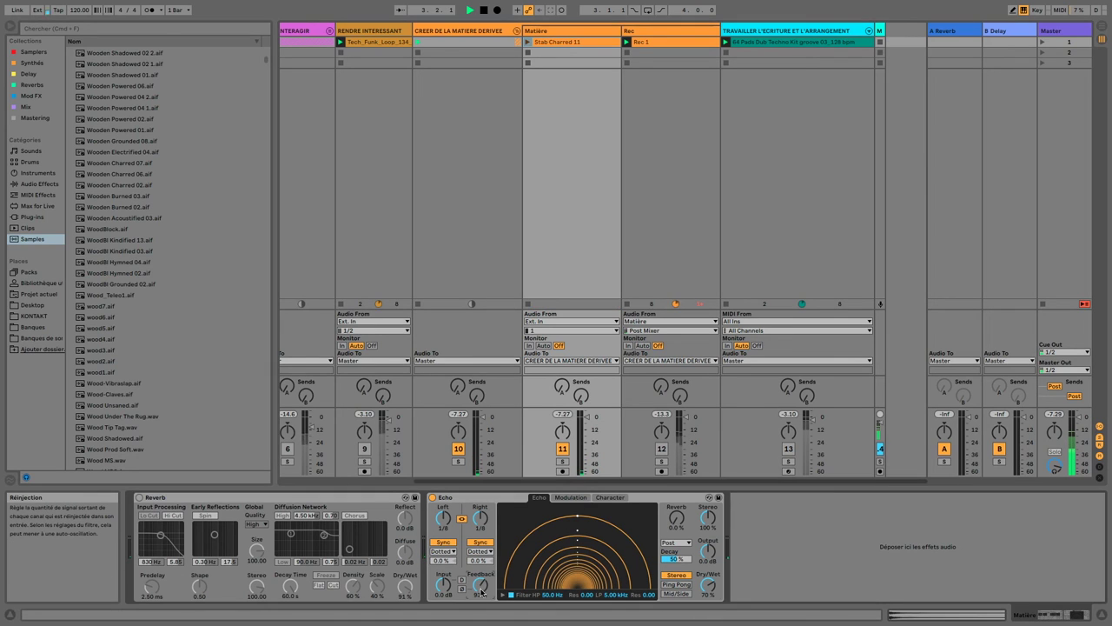
left_click(527, 41)
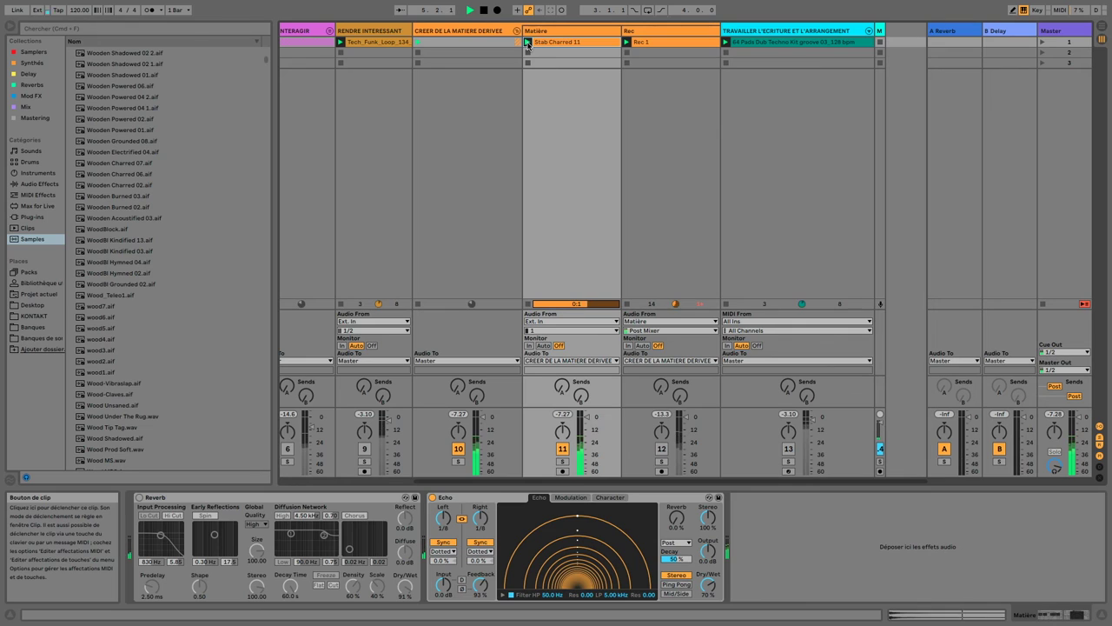
key("space")
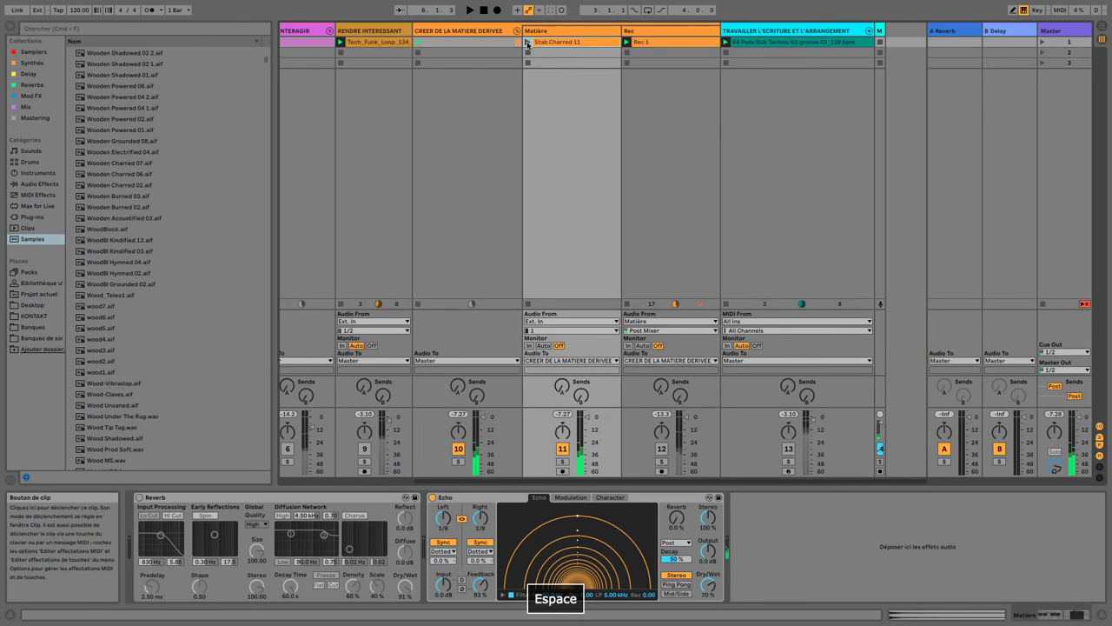
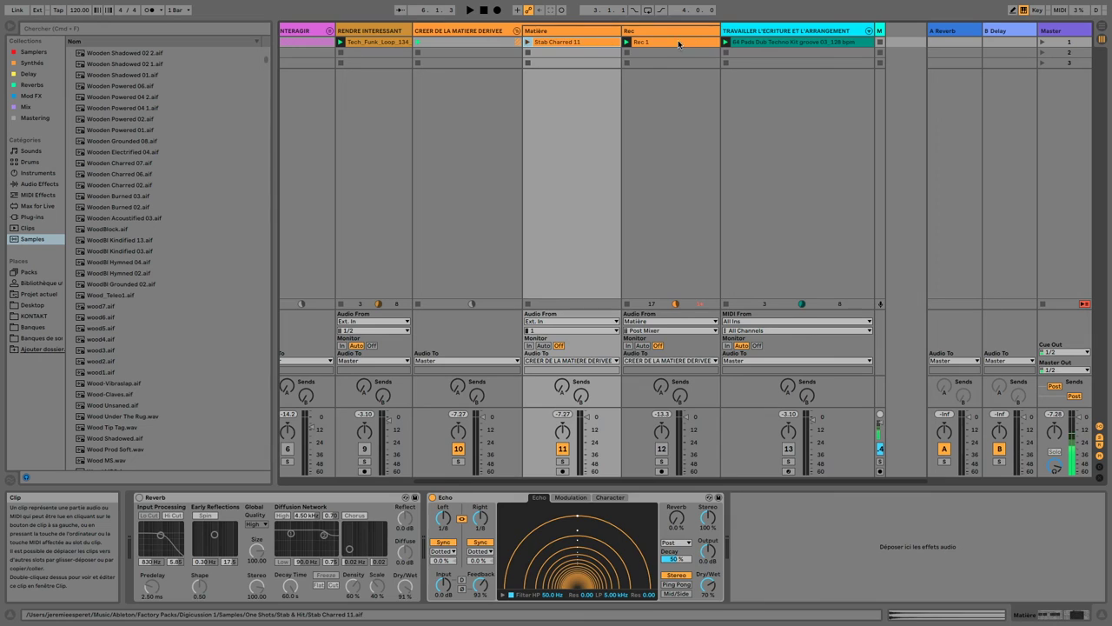
- Fold the CREER DE LA MATIERE DERIVEE group so its Matière and Rec tracks are hidden
left_click(650, 35)
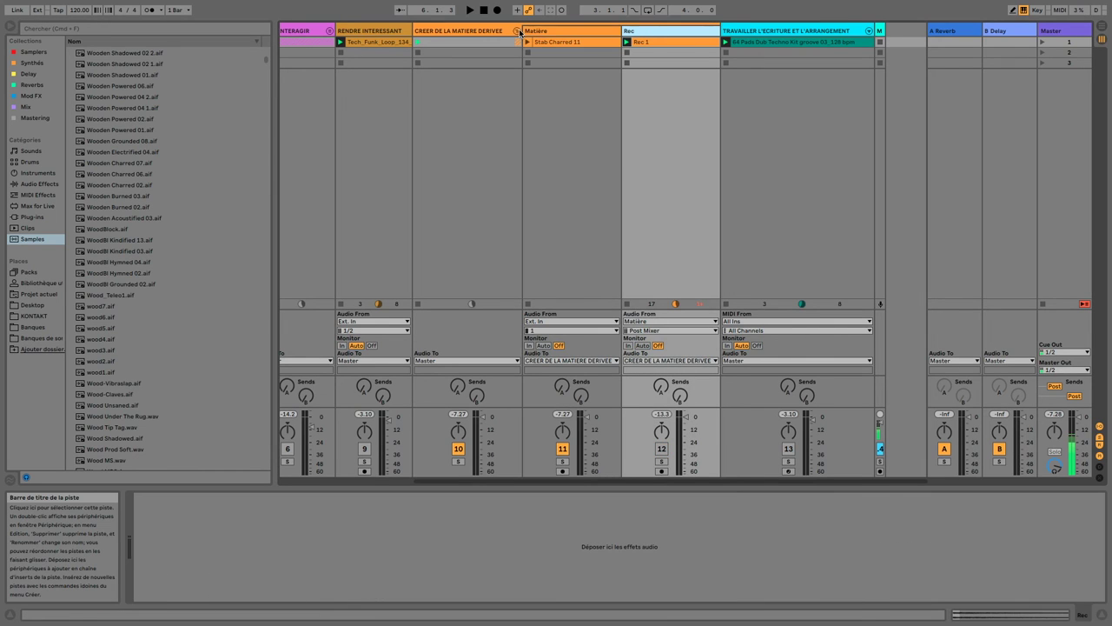
left_click(518, 32)
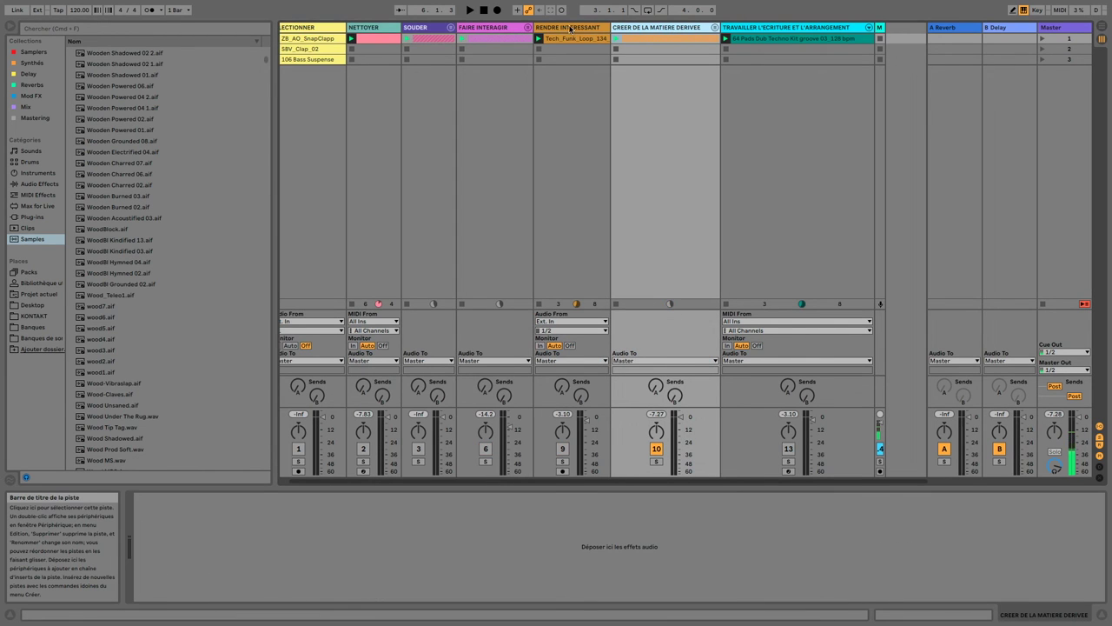
left_click(665, 51)
left_click(658, 29)
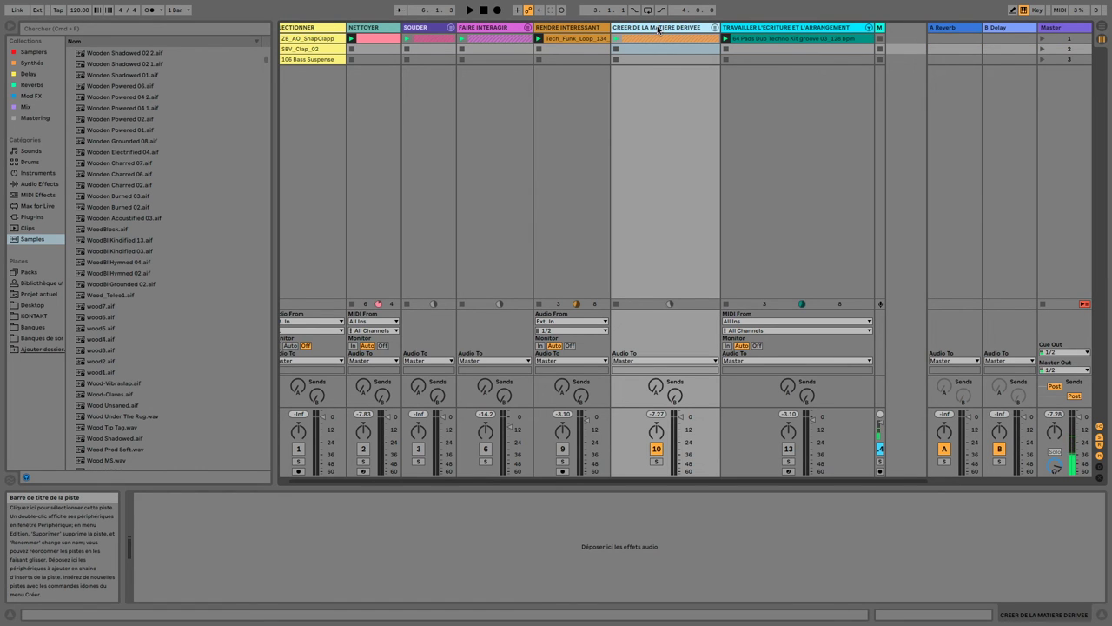
- Switch on the TRAVAILLER L'ECRITURE ET L'ARRANGEMENT track instead of CREER DE LA MATIERE DERIVEE and open its 64 Pads Dub Techno Kit groove 03 clip
left_click(791, 28)
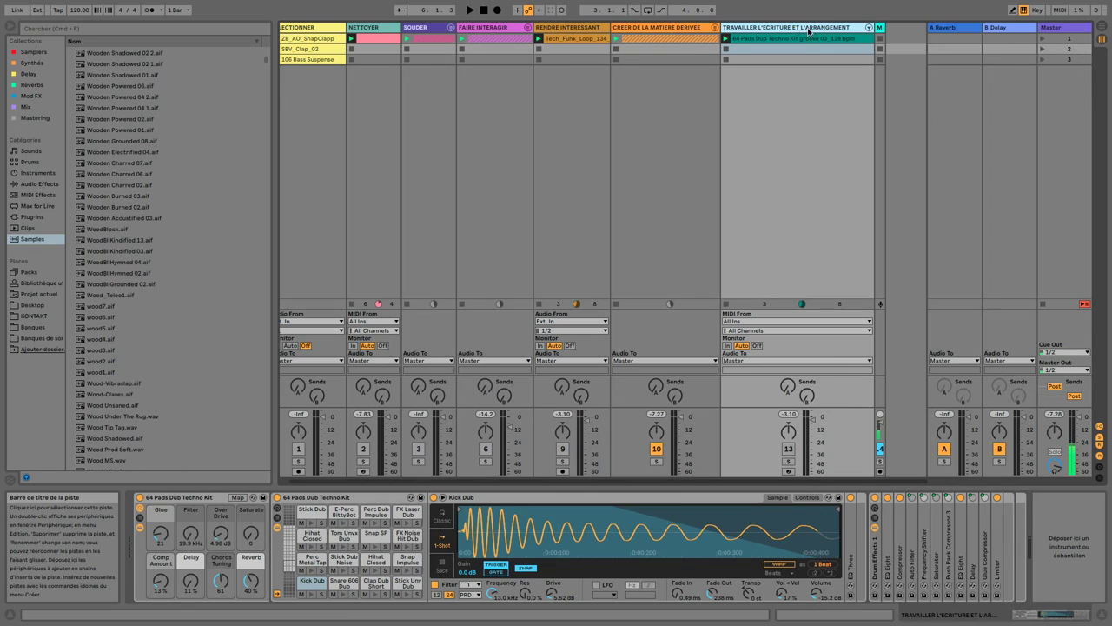
left_click(787, 38)
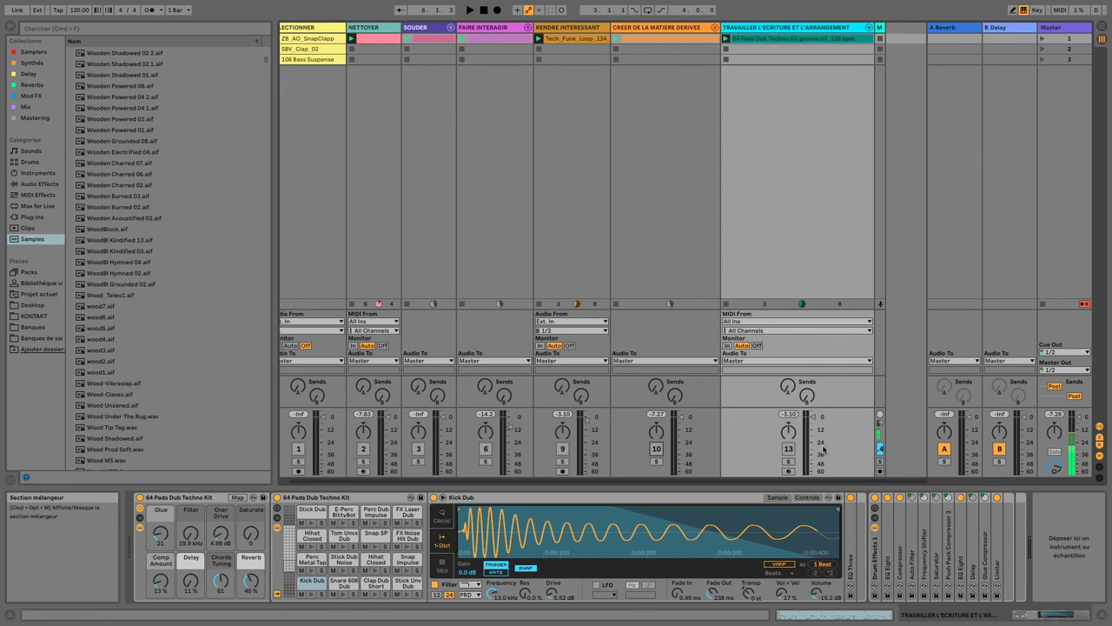
left_click(789, 449)
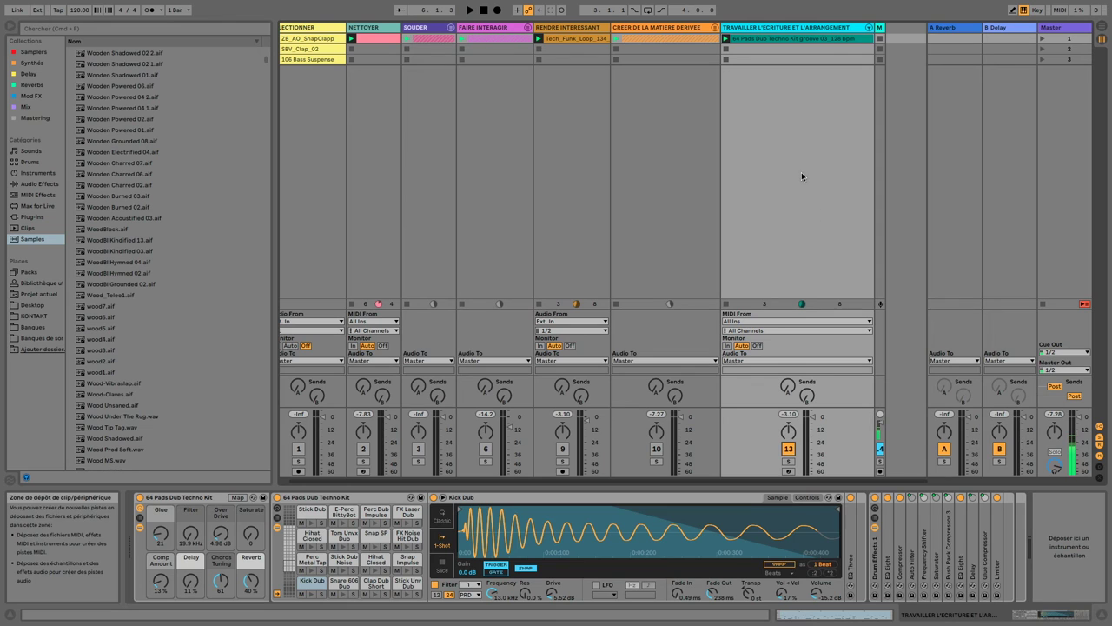
double_click(779, 38)
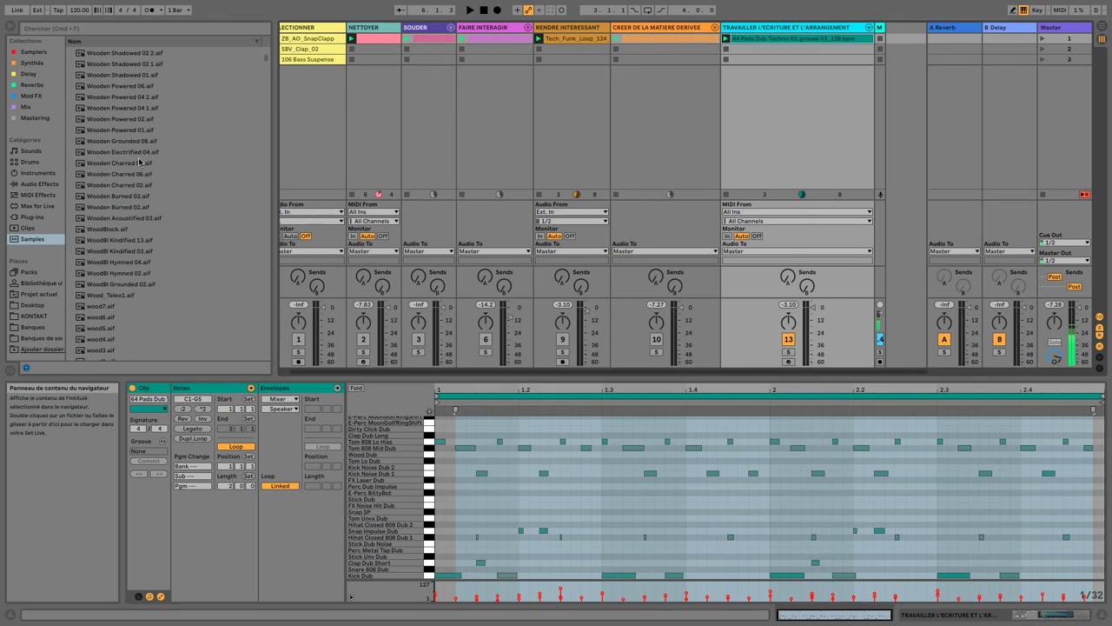
- Show the browser's Clips category with the source groove 03 file, play the track's groove clip, and stop playback
left_click(27, 228)
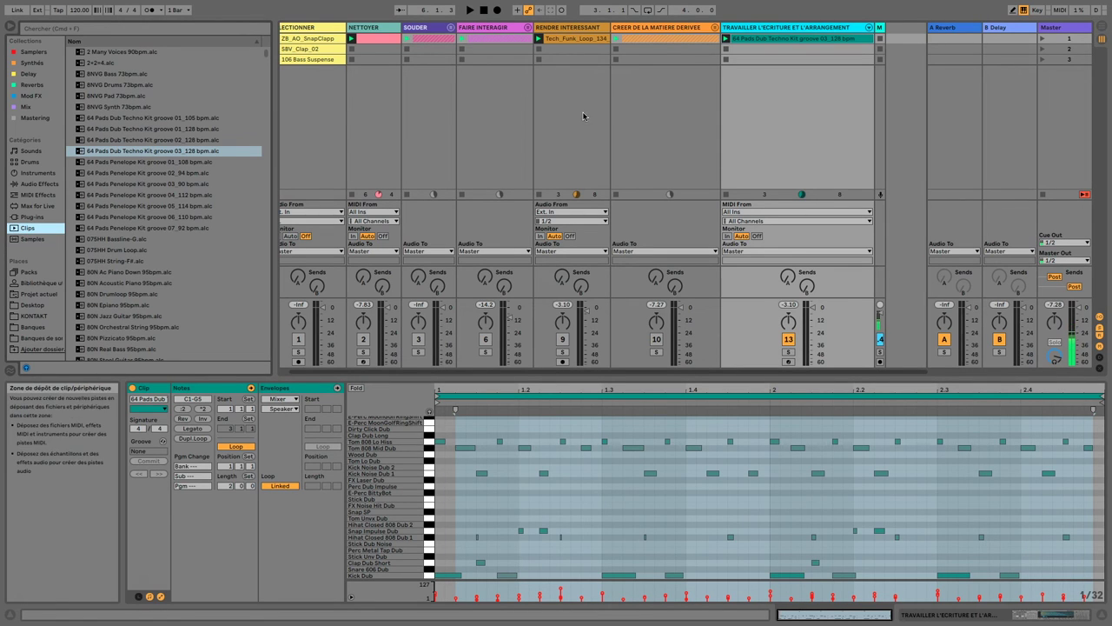
left_click(725, 39)
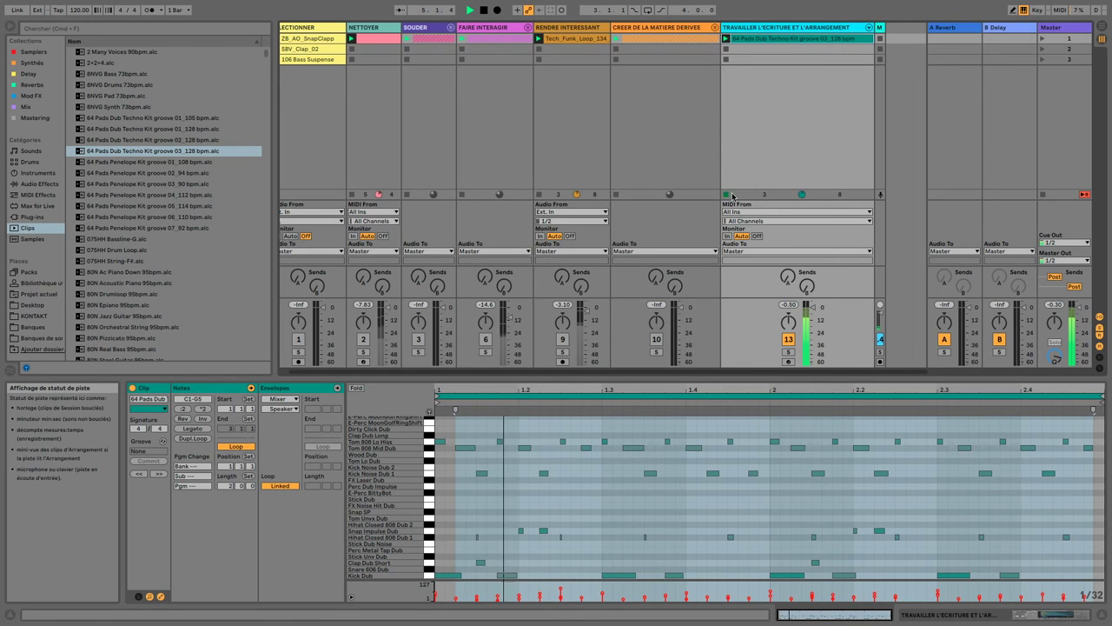
key("space")
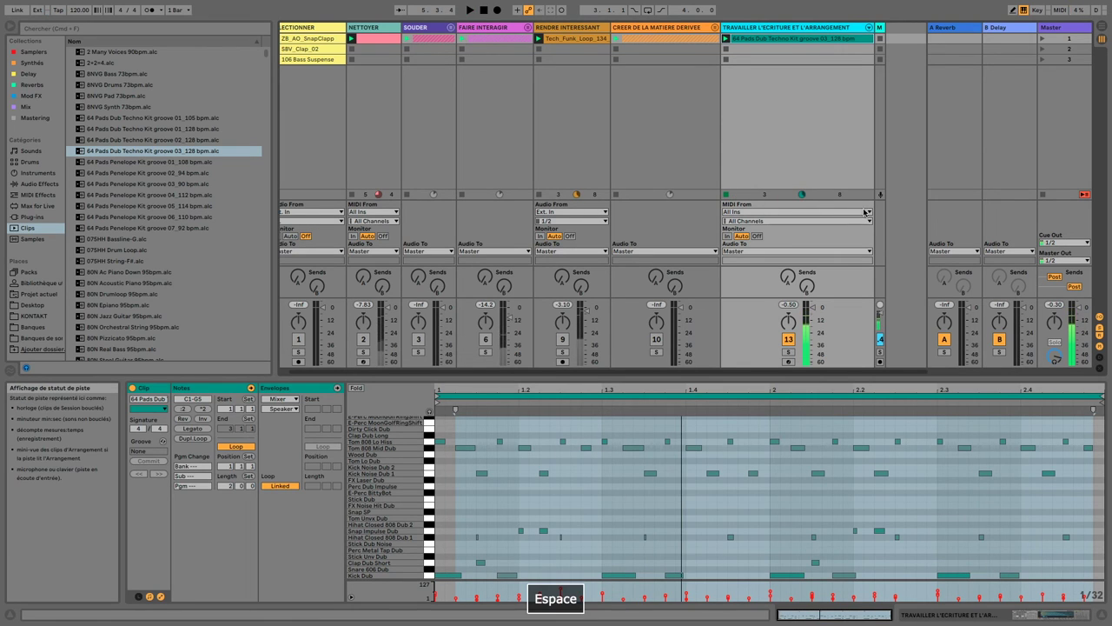
- Reopen the 64 Pads Dub Techno Kit groove 03 clip and select all its Tom 808 Lo Hiss notes
left_click(785, 105)
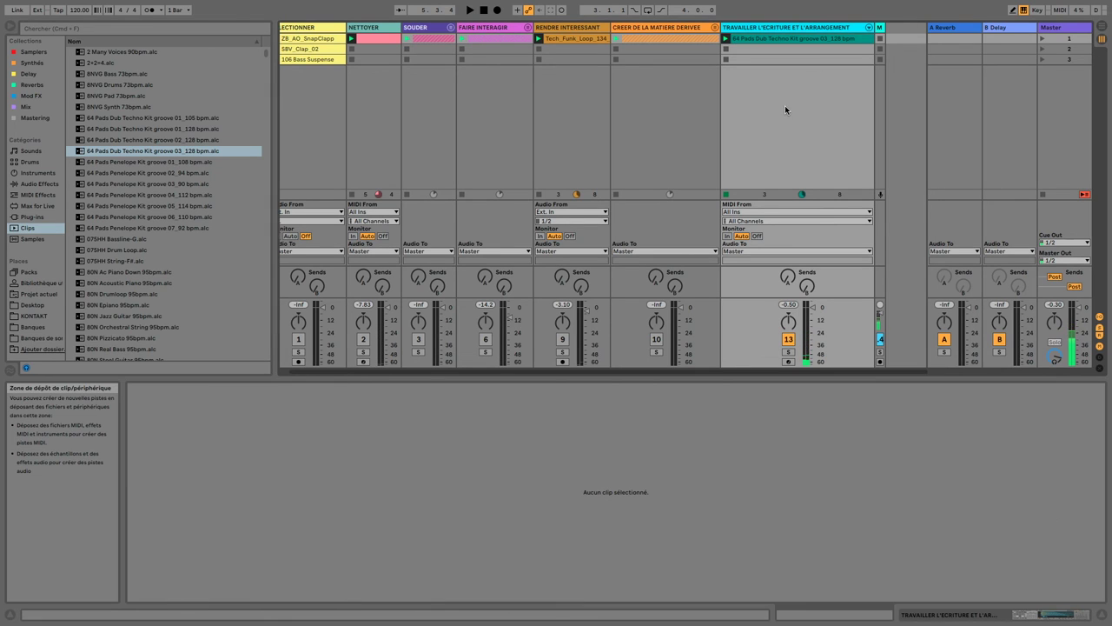
left_click(781, 40)
left_click(772, 40)
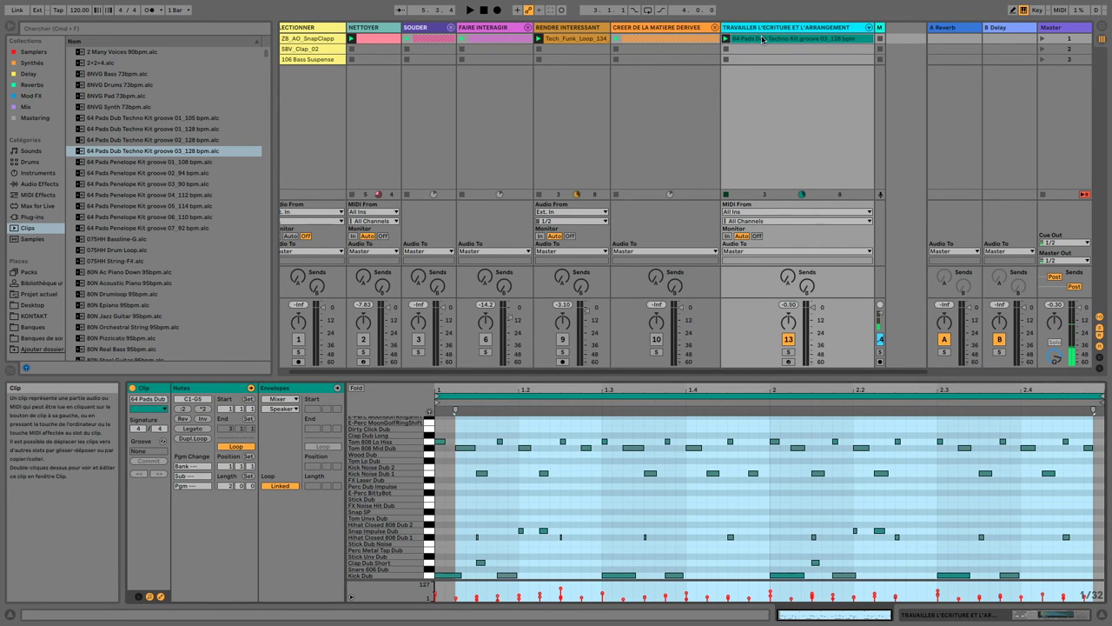
left_click(430, 443)
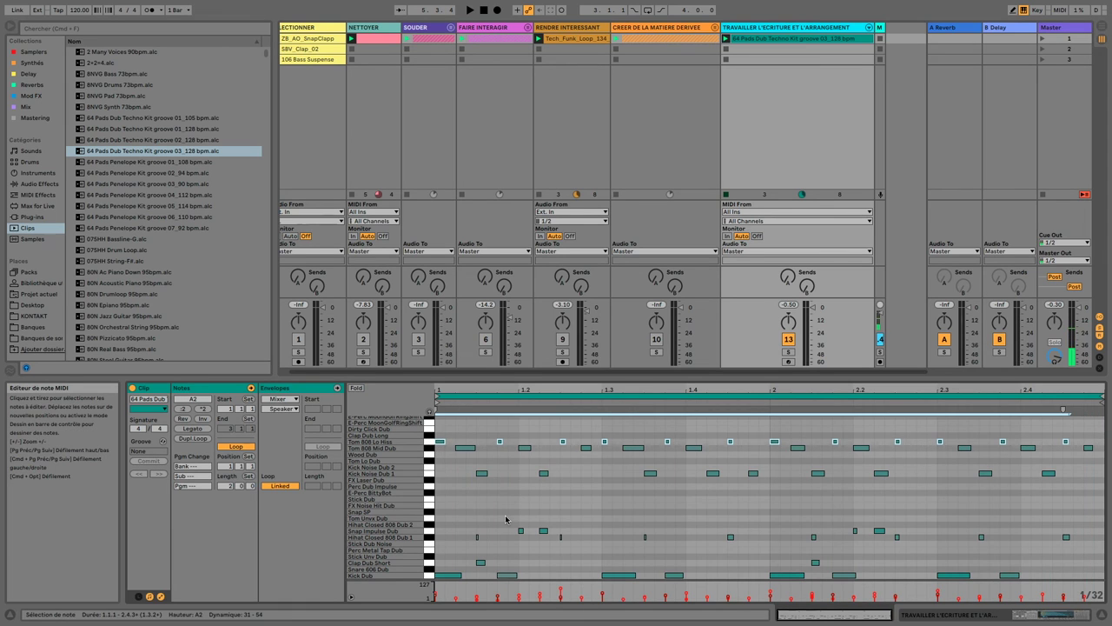
- Audition the Snare 606 Dub pad in the kit's drum rack, and return to the groove clip's MIDI notes
left_click(945, 615)
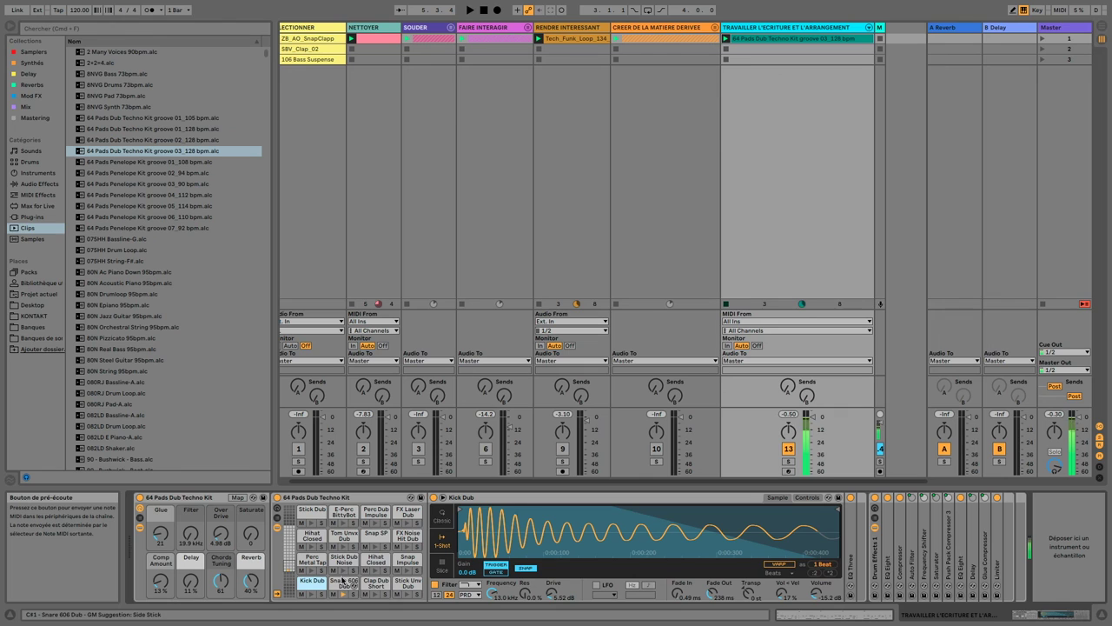
left_click(771, 39)
left_click(501, 500)
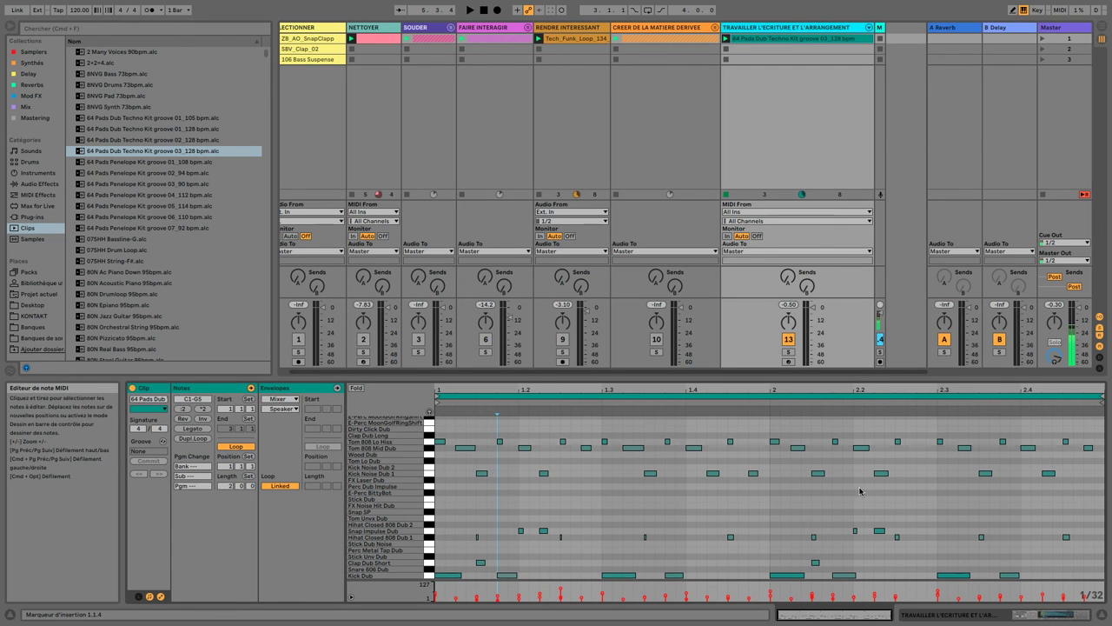
- Expand the Glue Compressor in the kit's Drum Effects chain and play the groove clip to watch its gain reduction
key("shift+Tab")
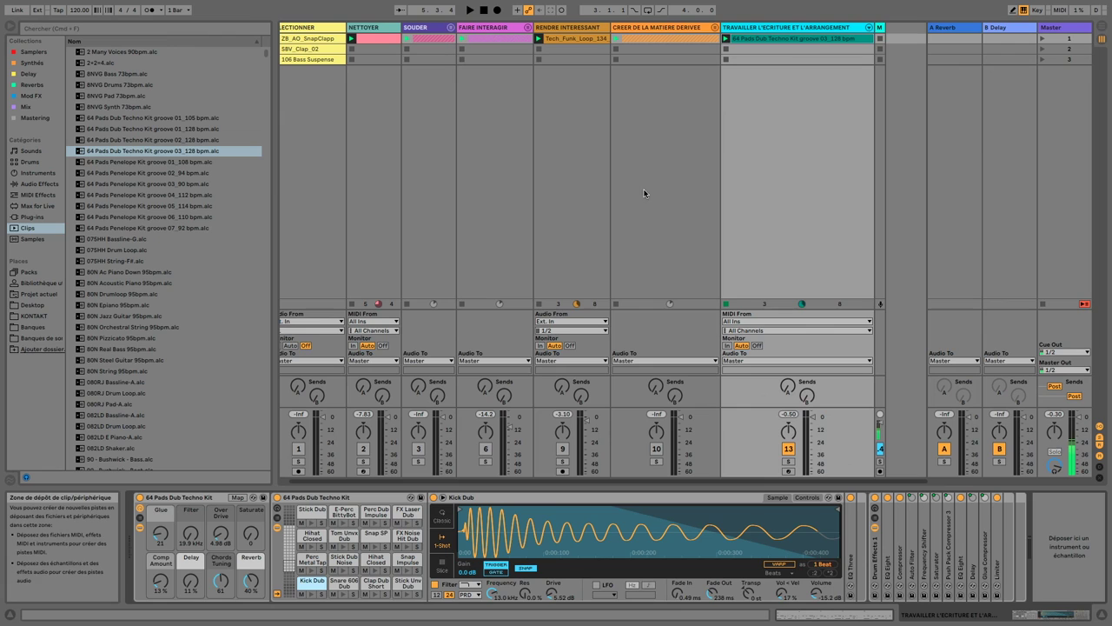
left_click(886, 561)
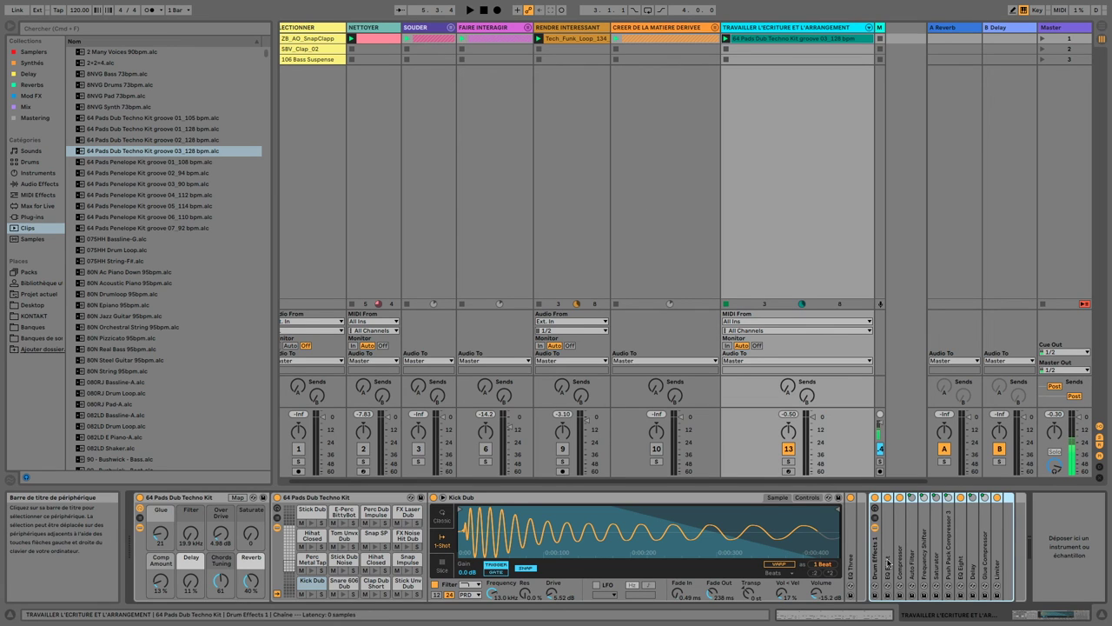
double_click(988, 567)
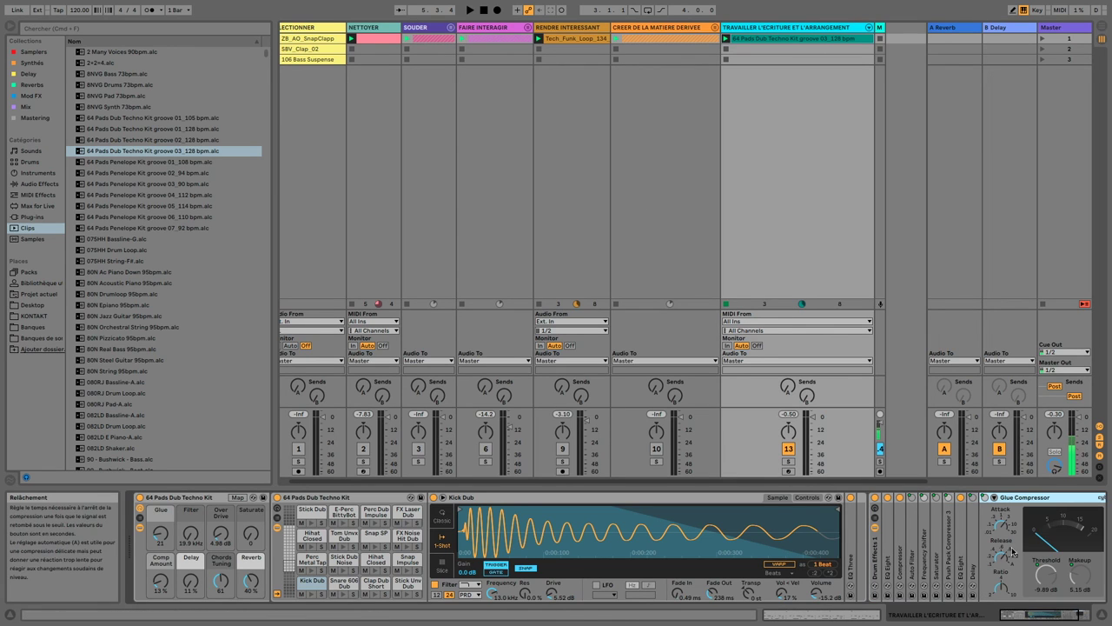
key("space")
key("space")
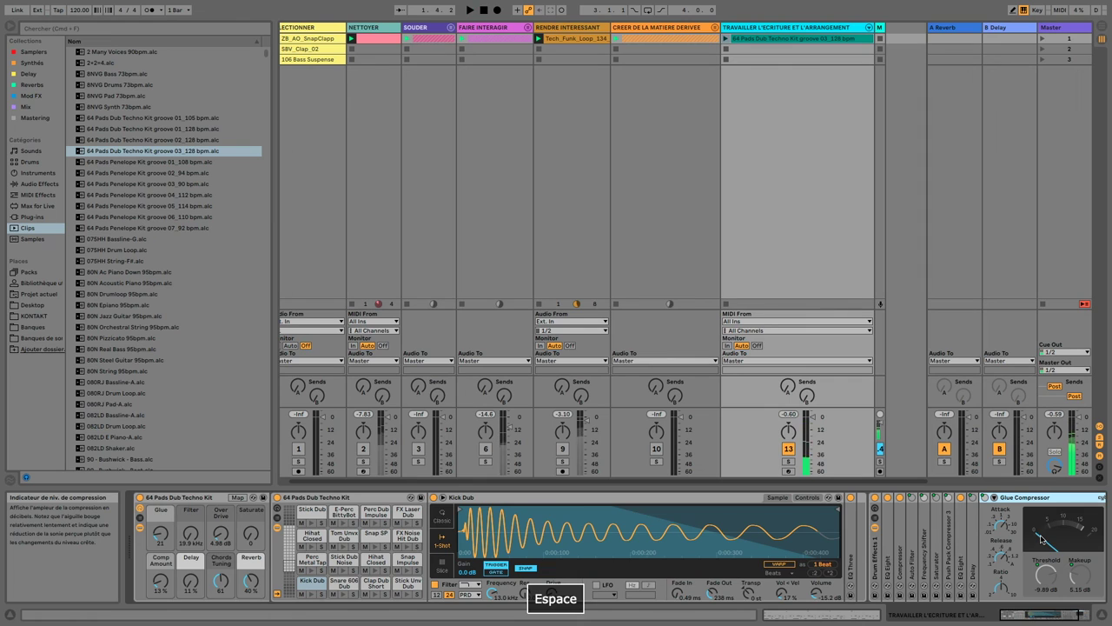
left_click(725, 39)
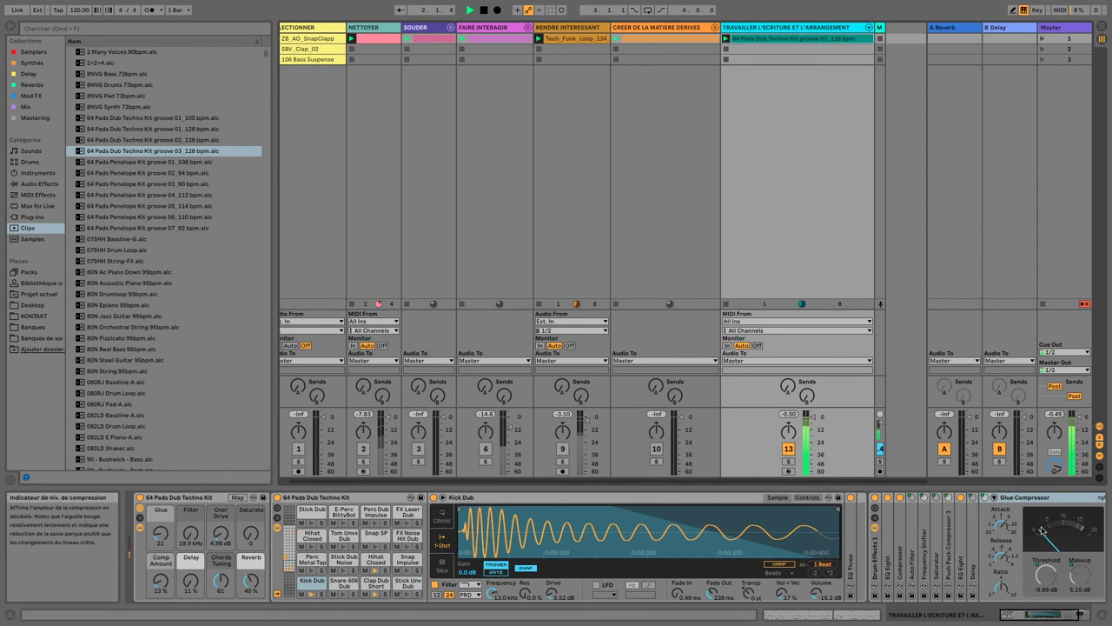
- Expand the chain's second EQ Eight and the Saturator to examine them during playback, then stop the groove
double_click(961, 556)
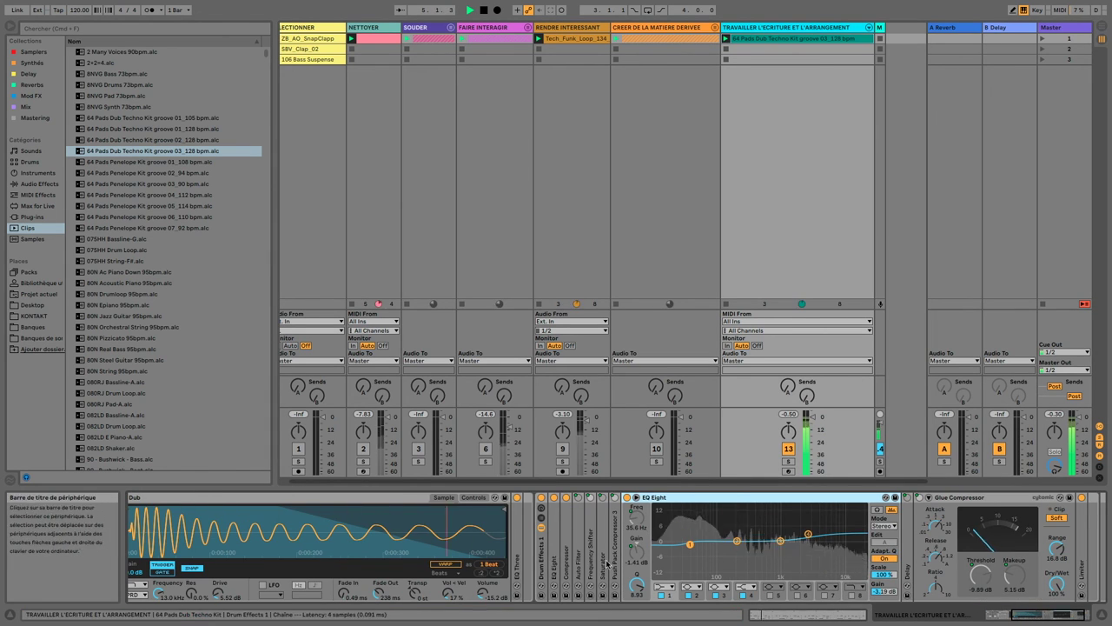
double_click(606, 562)
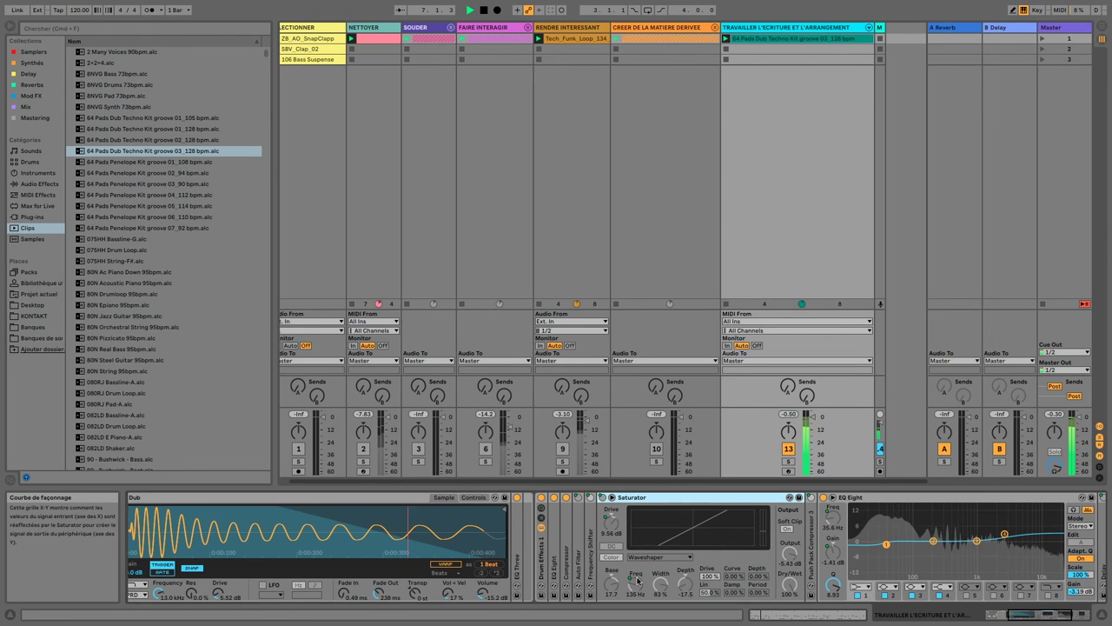
key("space")
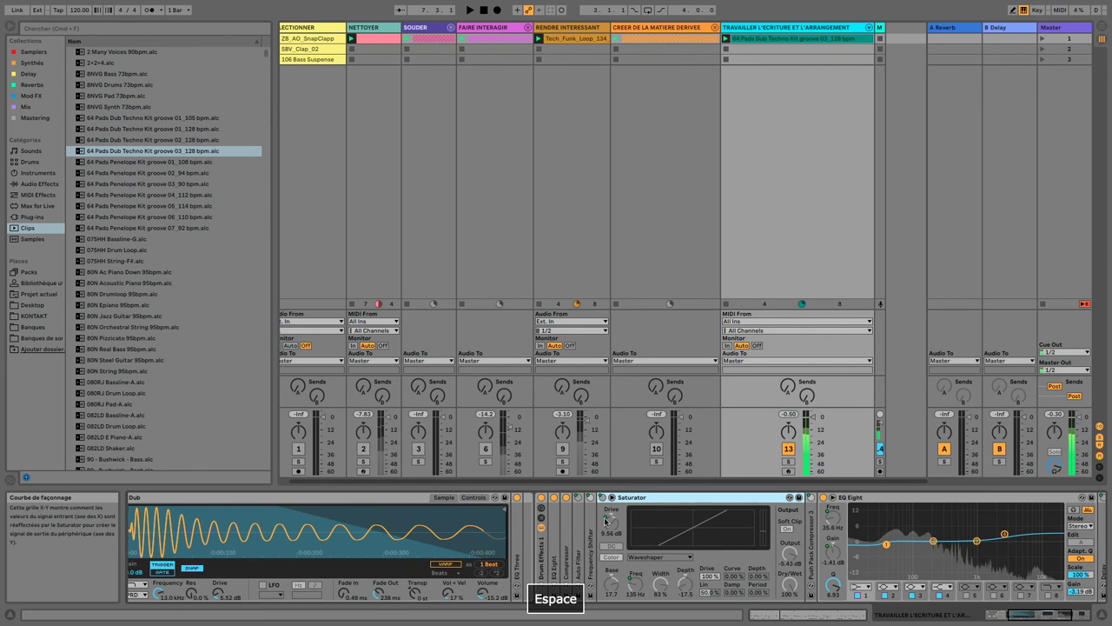
- Look over the track's full device chain from the kit rack to its end, and audition the Kick Dub pad
left_click(1018, 616)
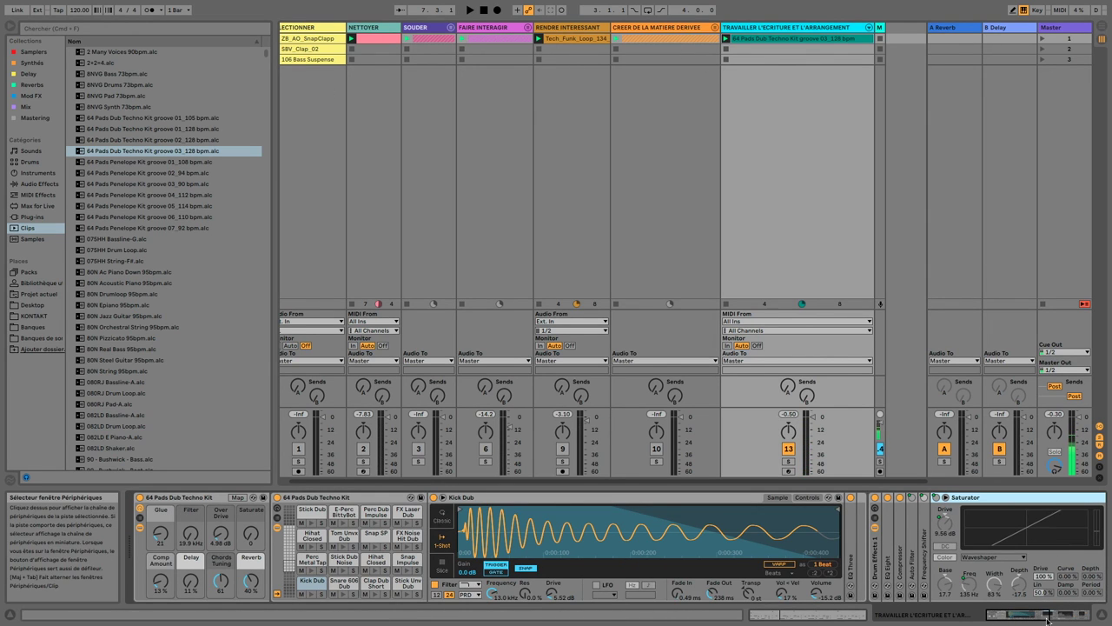
left_click(1084, 615)
left_click(1015, 616)
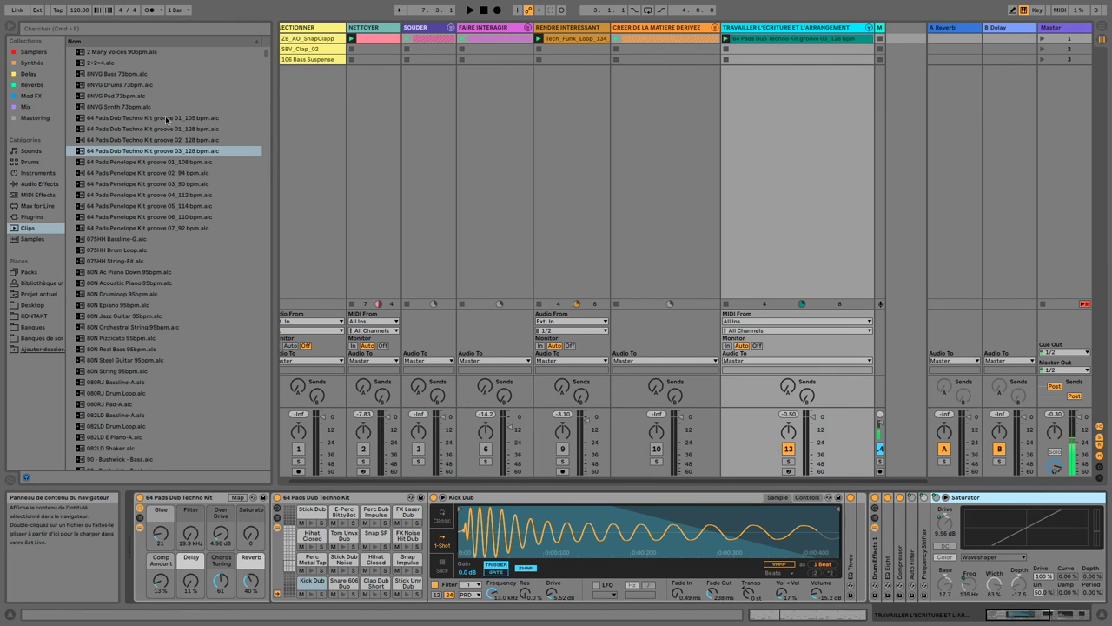
left_click(312, 595)
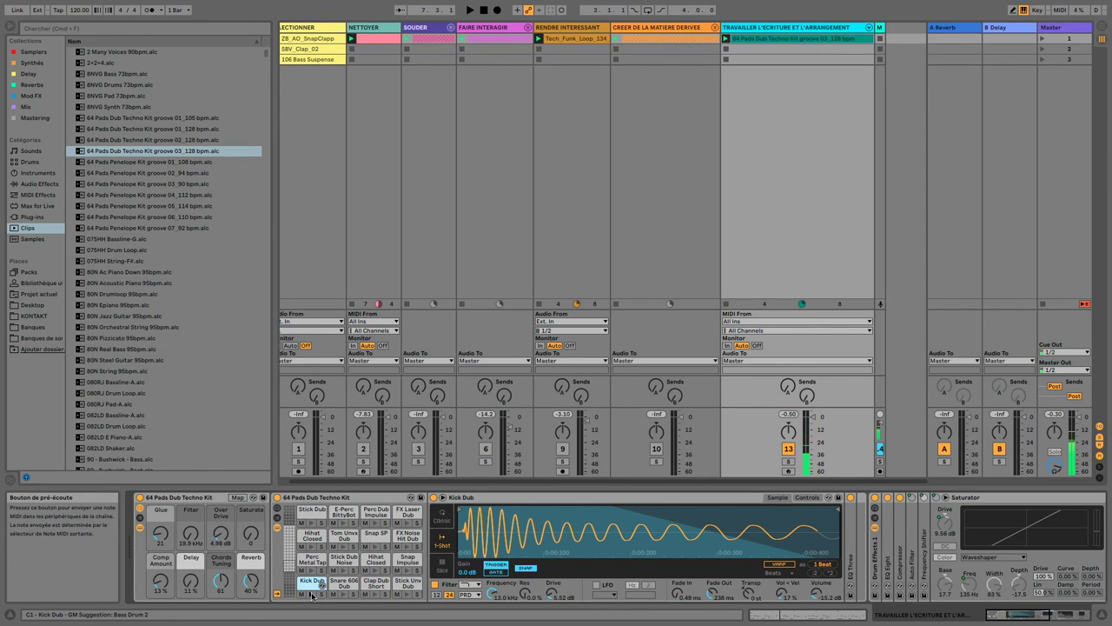
- Audition the kit's Kick Dub and Snare 606 Dub pads, and display the Snare 606 Dub sample in Simpler
left_click(312, 595)
left_click(312, 595)
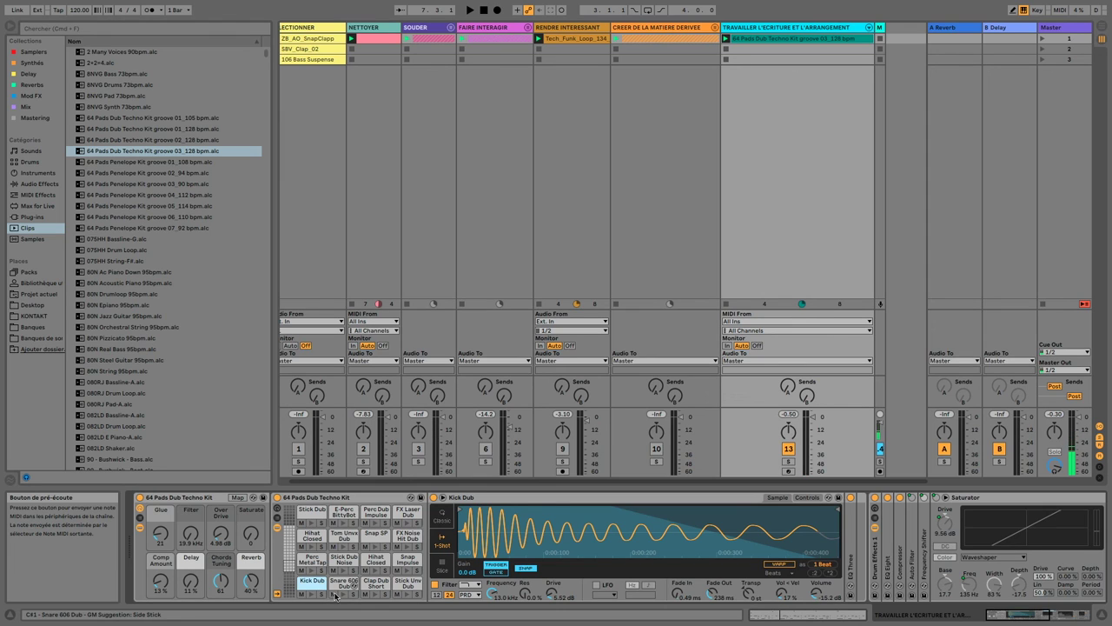
left_click(344, 595)
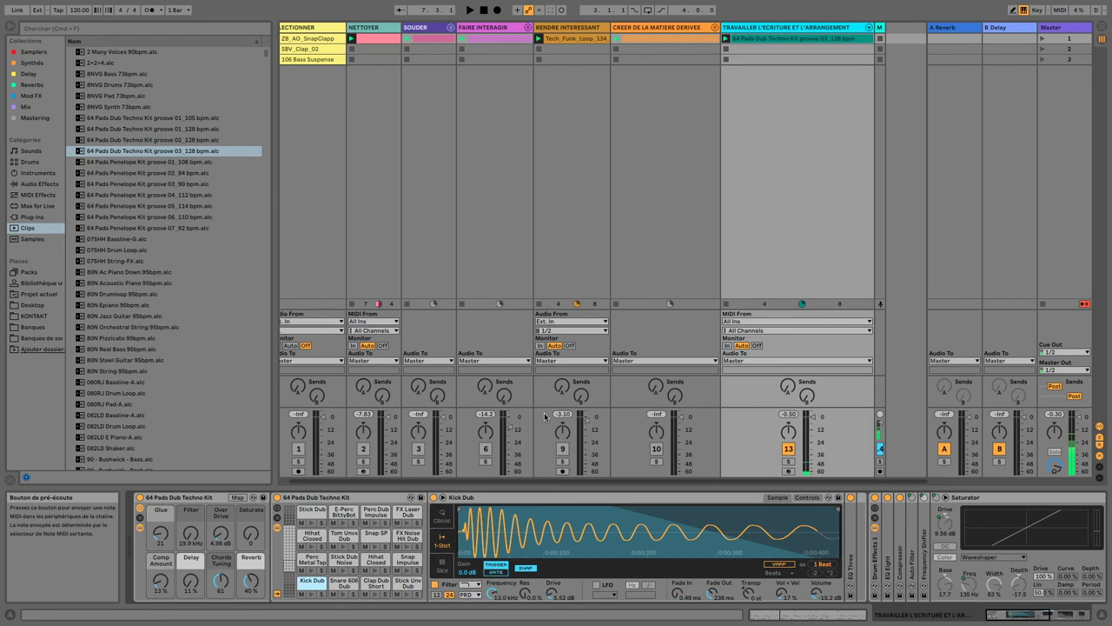
left_click(344, 584)
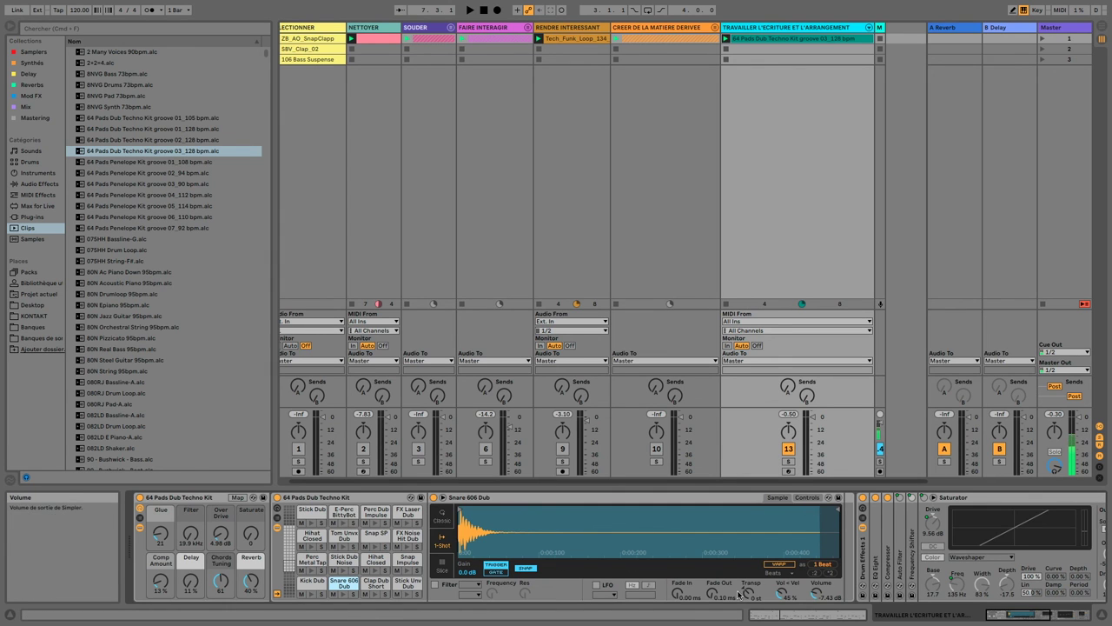
- Show the groove clip's MIDI notes in a taller note editor and hide the browser
key("shift+Tab")
left_click_drag(640, 485, 641, 375)
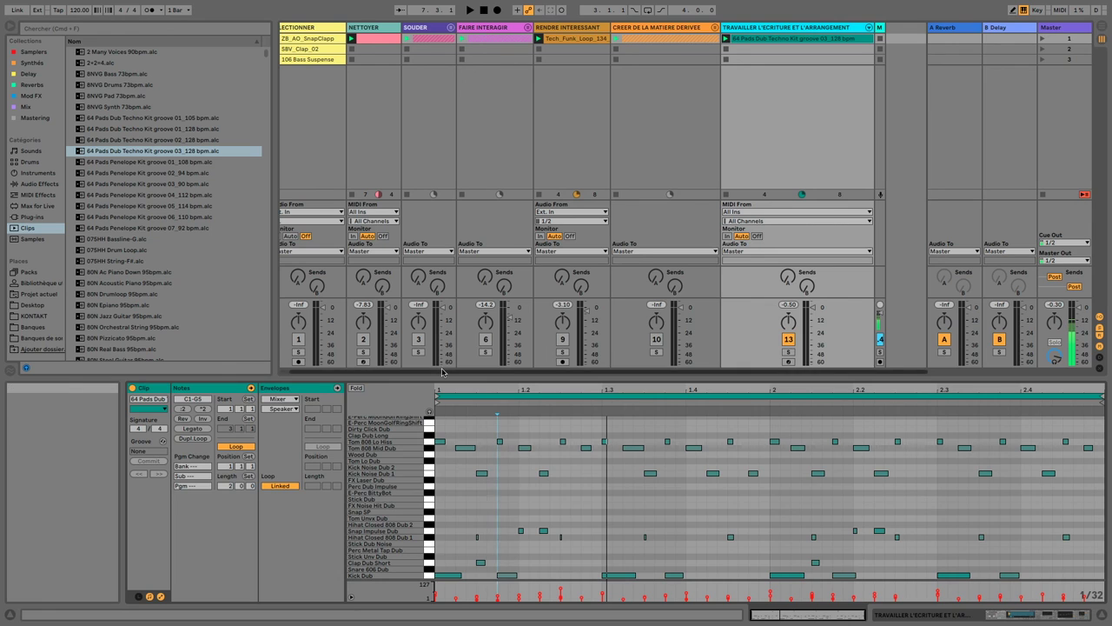
scroll(445, 374, "left", 1)
left_click(14, 32)
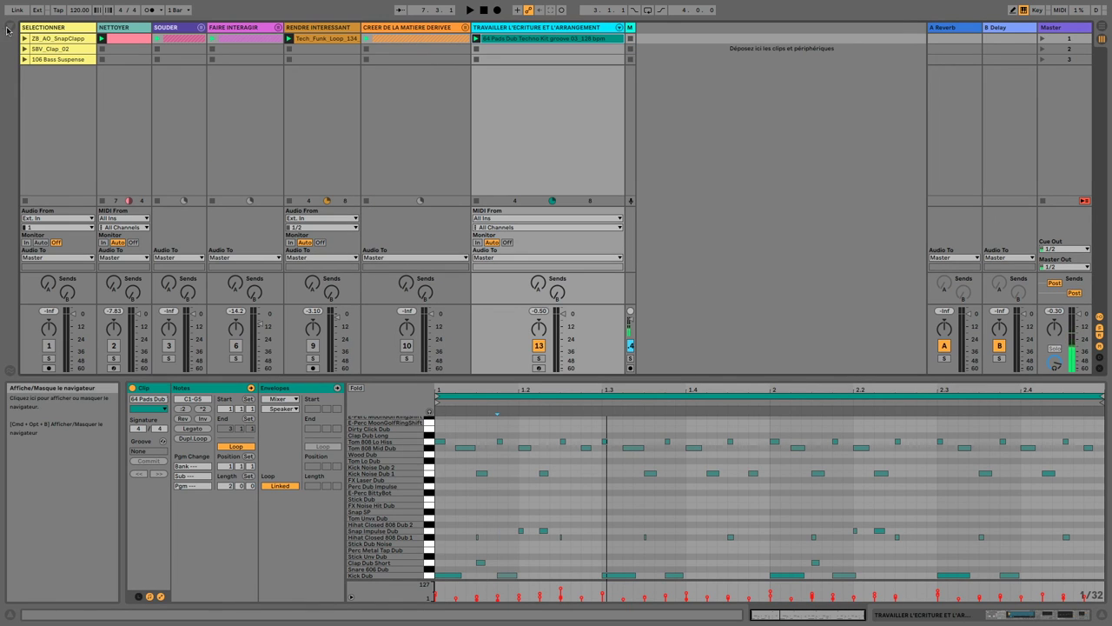
left_click(518, 40)
left_click(518, 33)
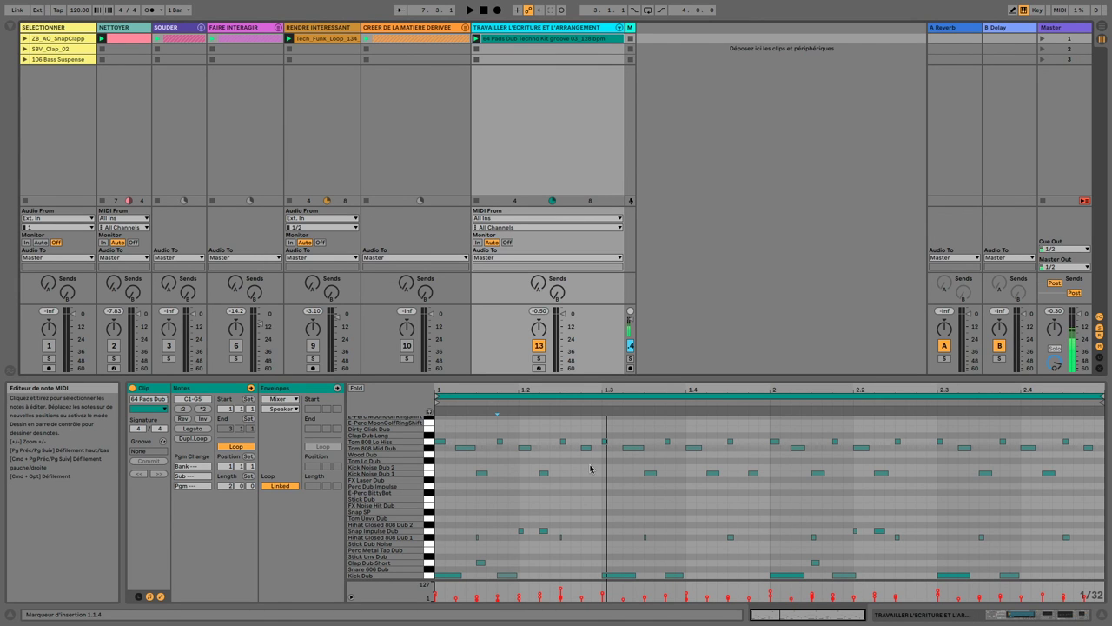
left_click(570, 491)
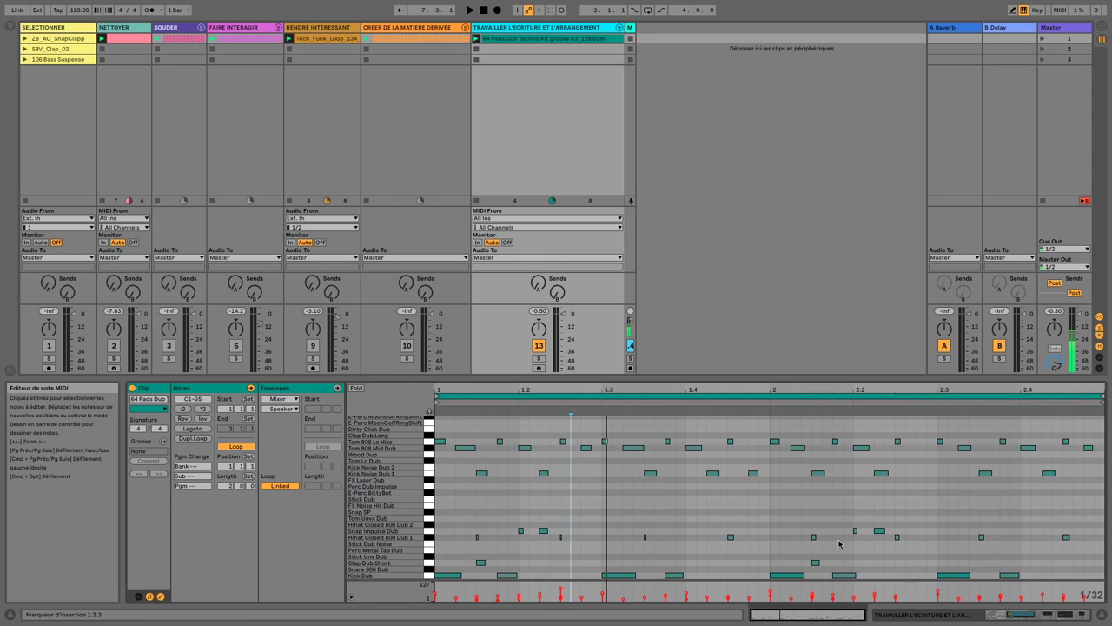
left_click(518, 505)
left_click(476, 38)
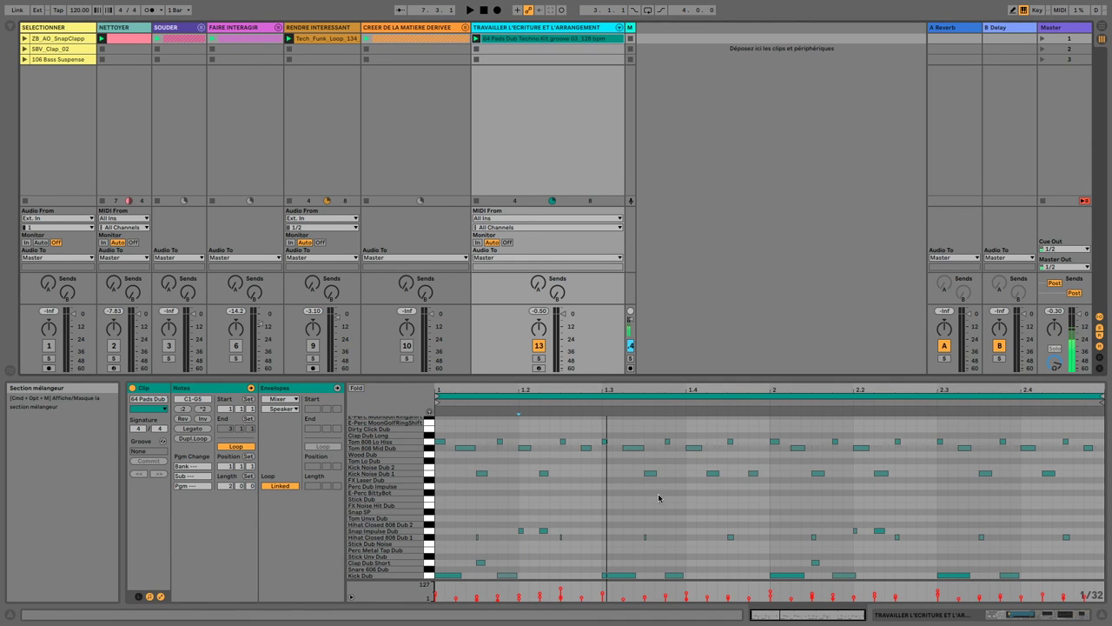
left_click(685, 432)
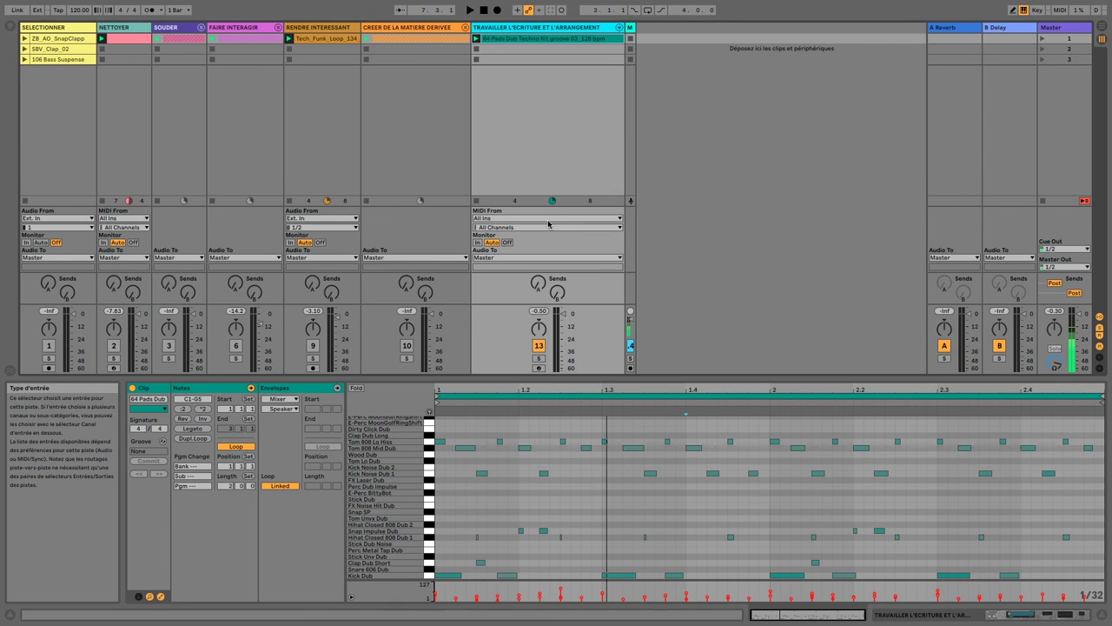
- Stop the groove clip on the TRAVAILLER L'ECRITURE ET L'ARRANGEMENT track and bring its MIDI notes back into view
left_click(539, 168)
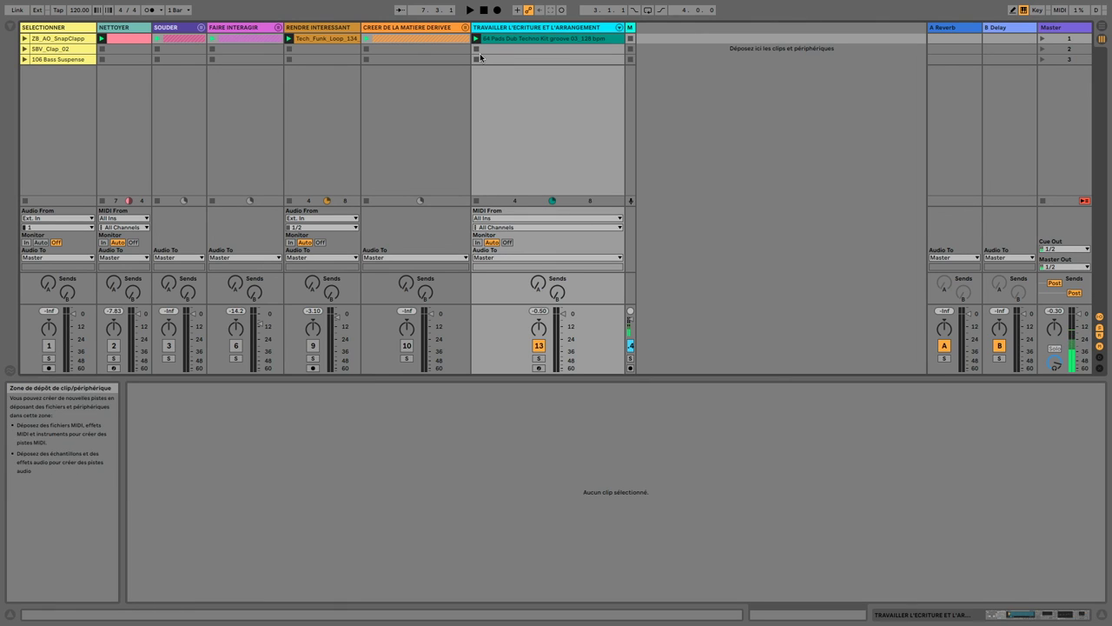
left_click(530, 33)
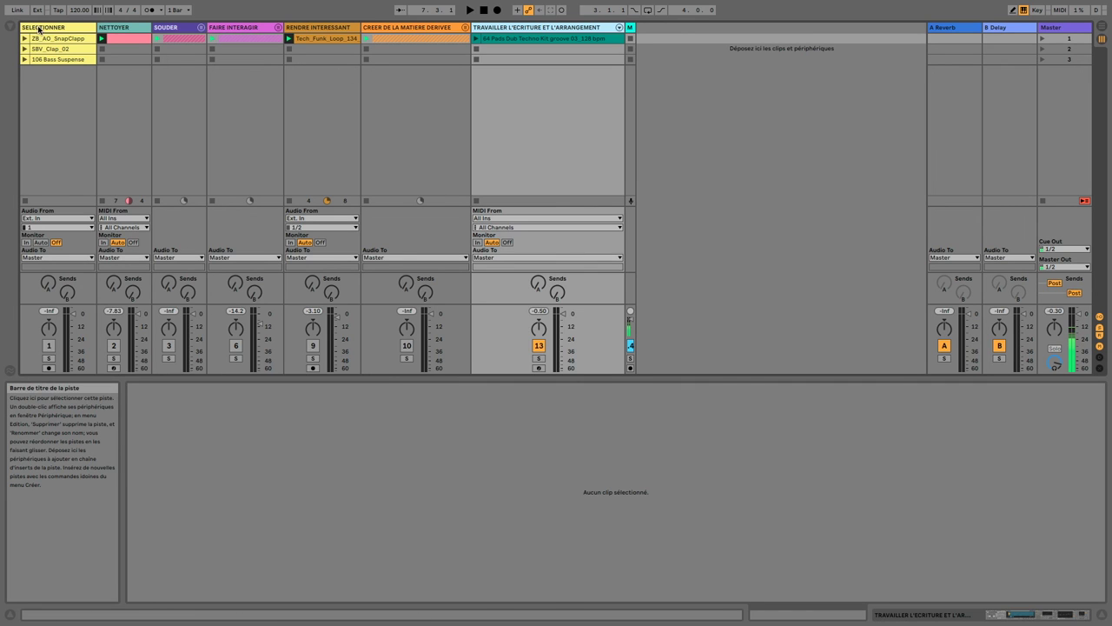
left_click(126, 38)
left_click(527, 29)
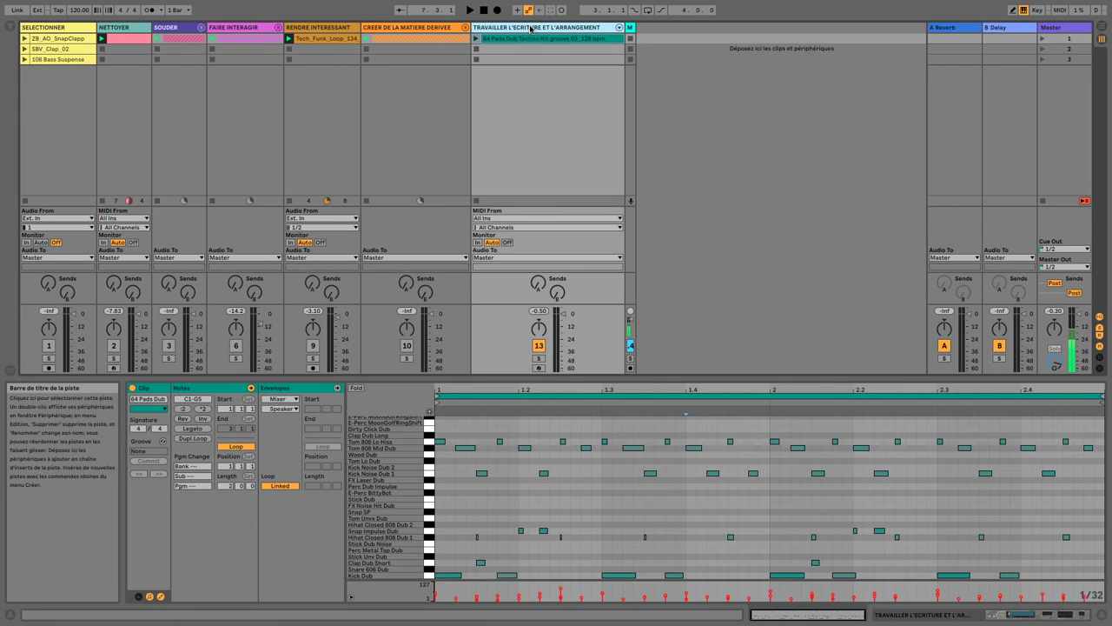